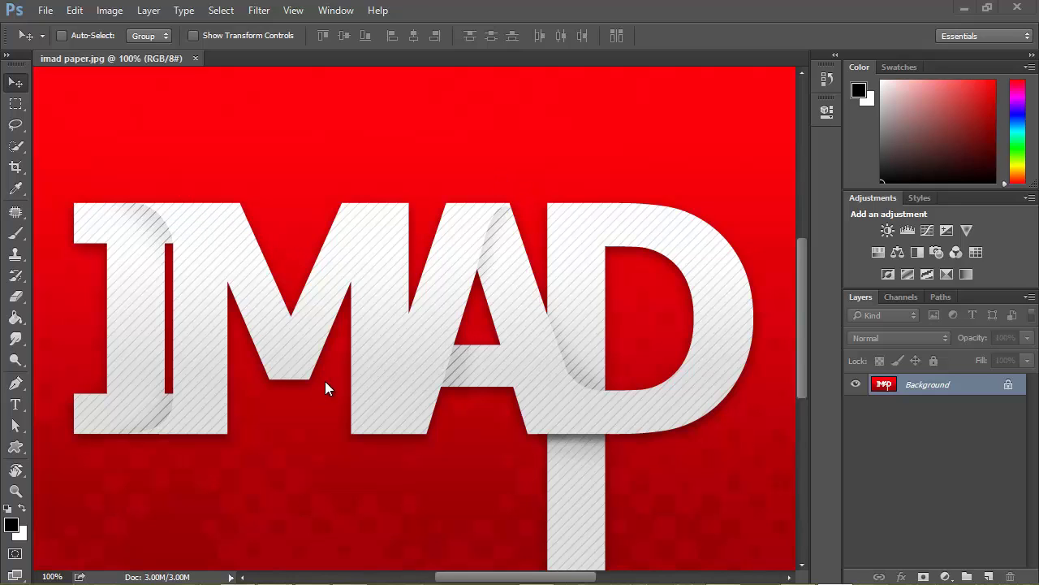
Start a new document and set its size to 1920 pixels wide by 1080 pixels high
key(ctrl+0)
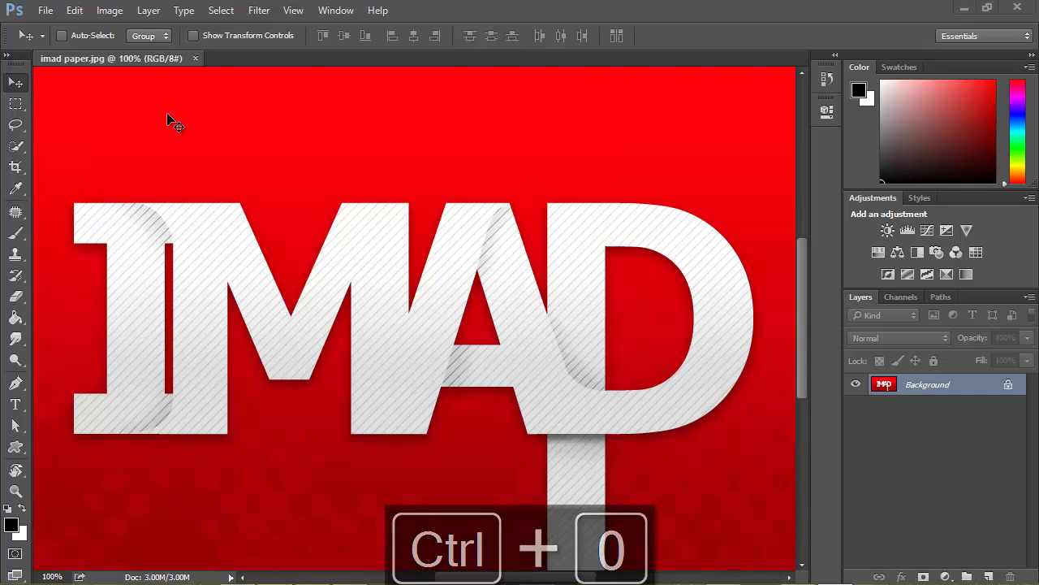
key(ctrl+0)
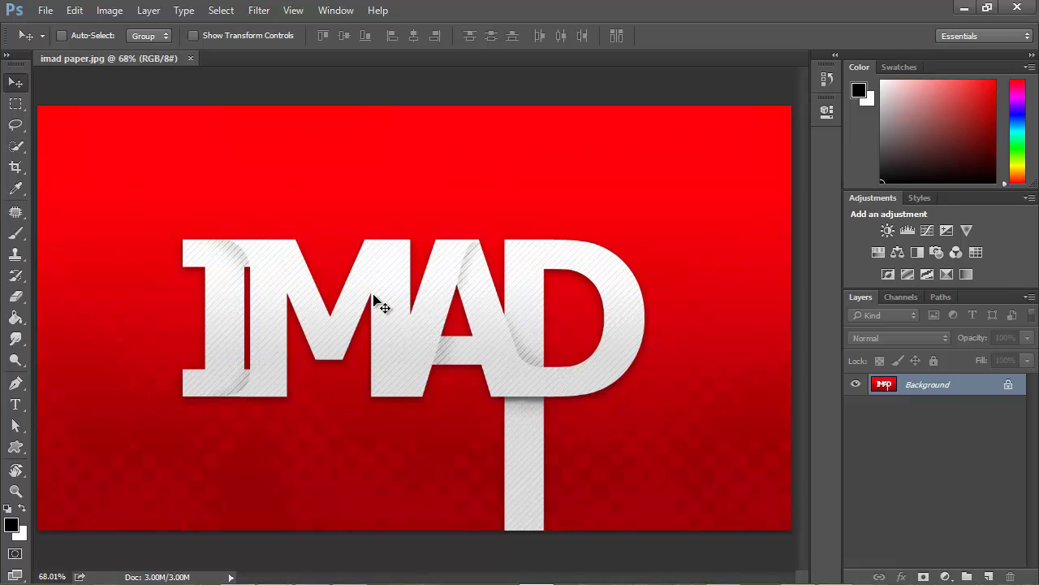
key(ctrl+n)
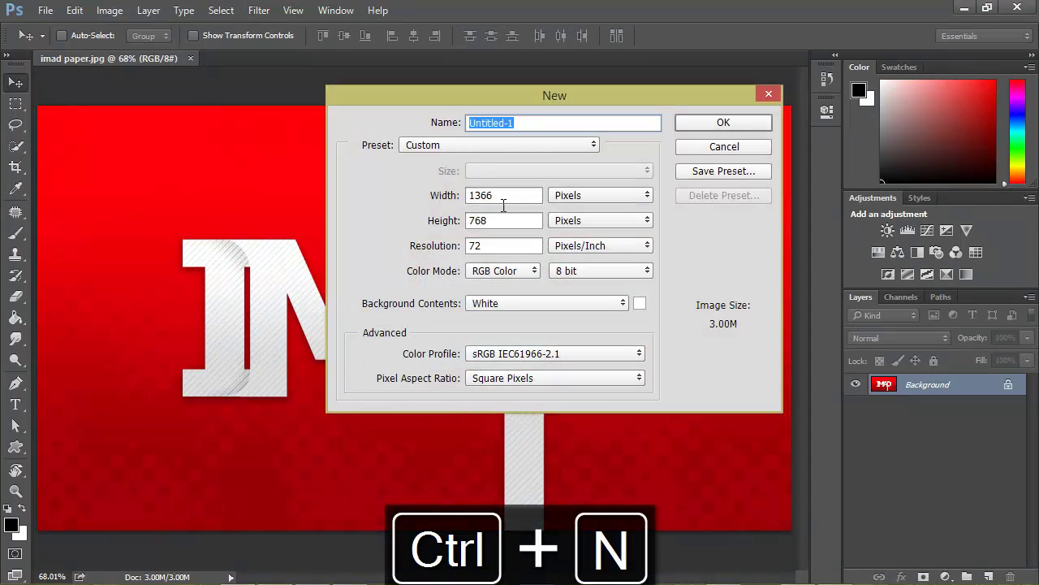
double_click(504, 196)
text(1920)
key(Tab)
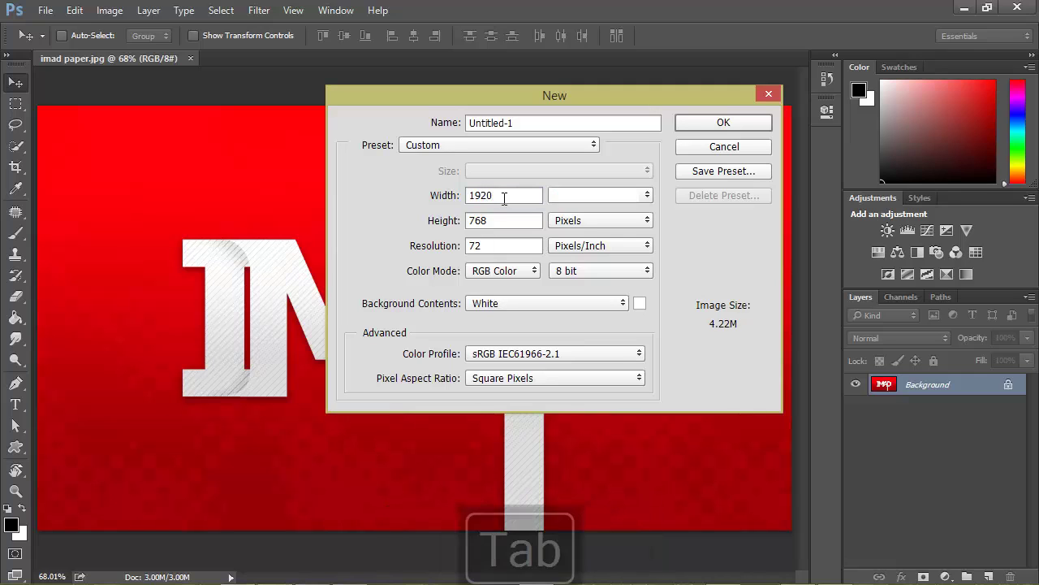
key(Tab)
text(1080)
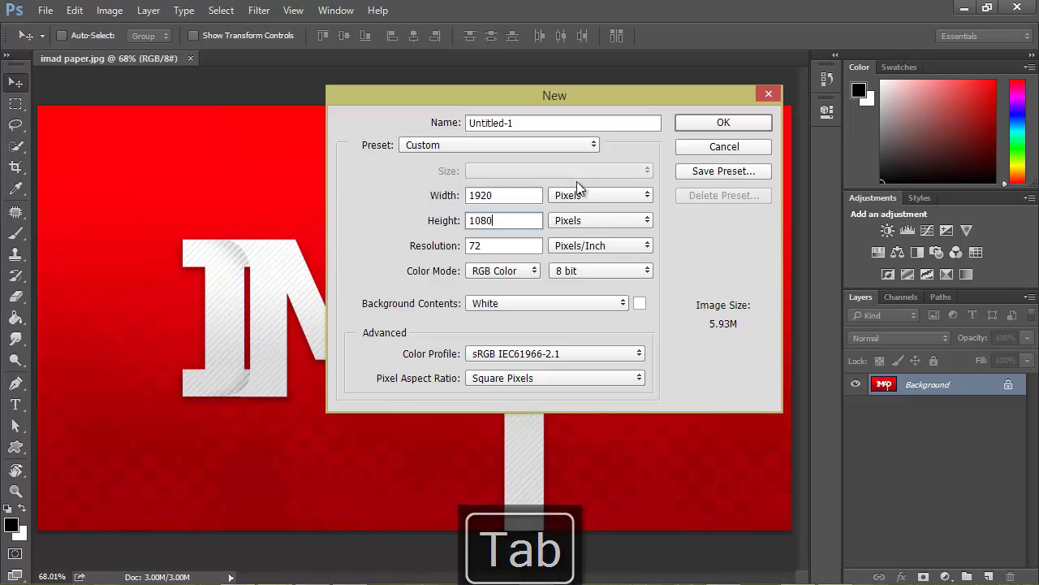
Review the new document's resolution, color mode, bit depth and background contents settings
click(504, 246)
double_click(504, 246)
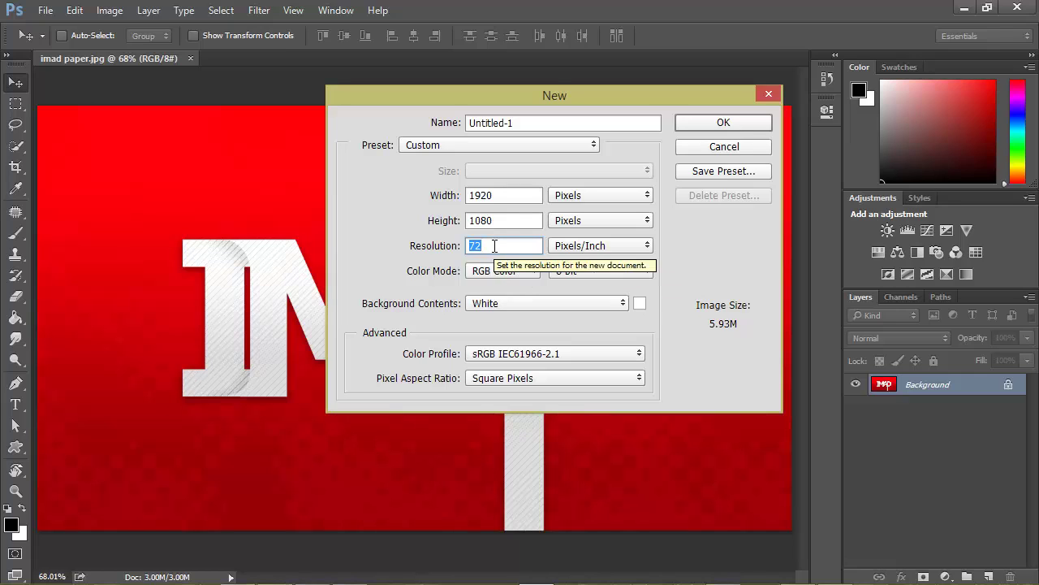
click(528, 273)
click(528, 272)
click(571, 273)
click(571, 273)
click(508, 304)
click(509, 302)
Name the new document textEffect and create it
double_click(597, 118)
double_click(597, 118)
drag(537, 109, 450, 109)
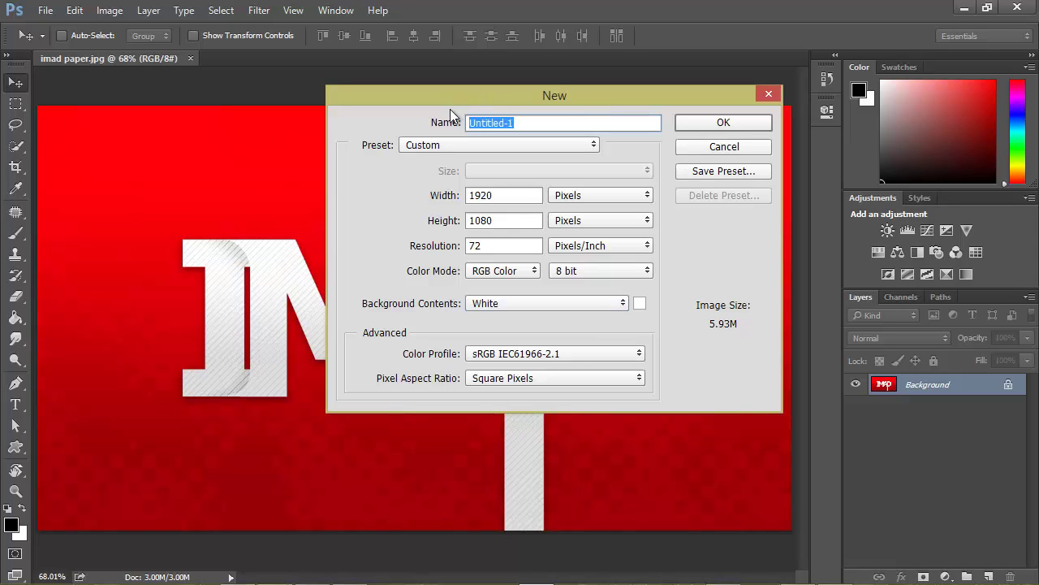
text(textEffect)
click(695, 121)
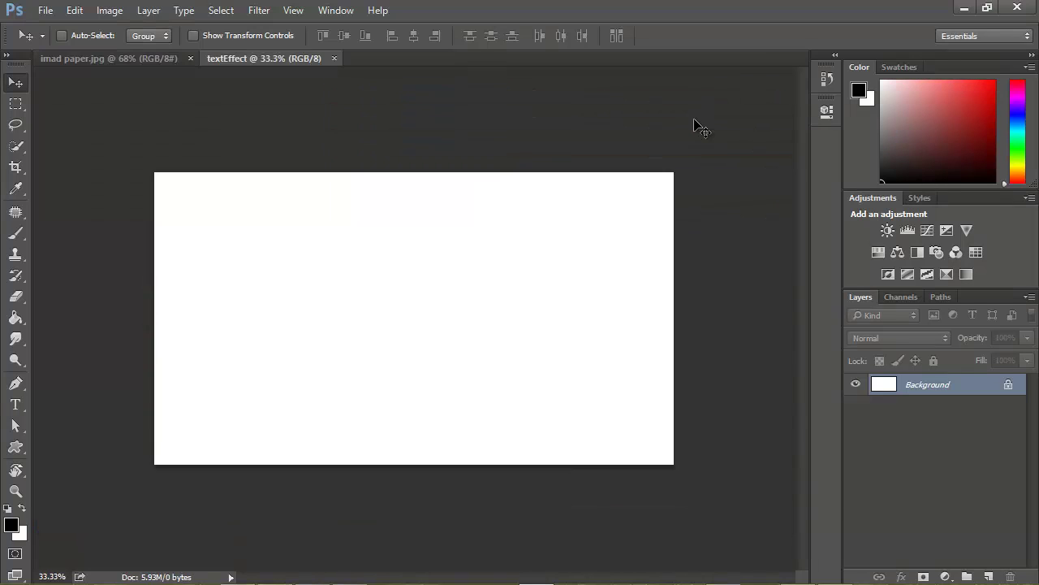
key(ctrl+0)
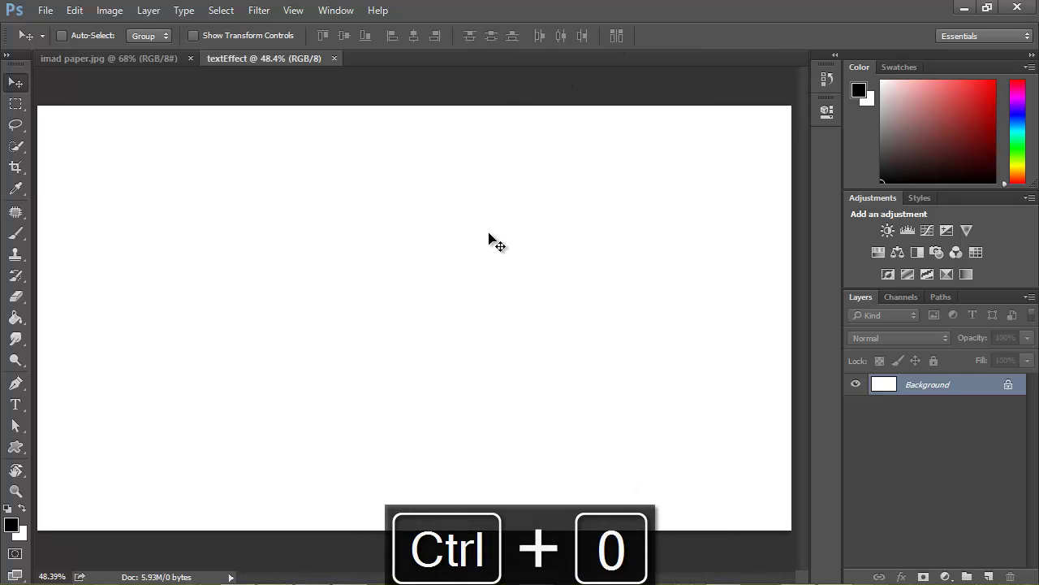
Set the foreground color to red #ee2323 and fill the Background layer with it
click(571, 303)
click(522, 239)
drag(934, 117, 979, 87)
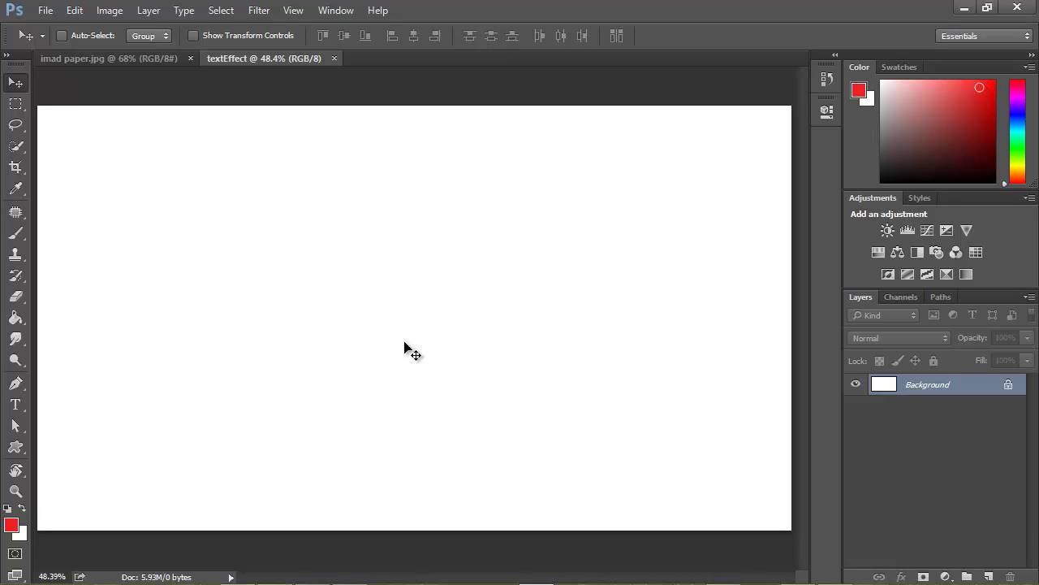
click(12, 525)
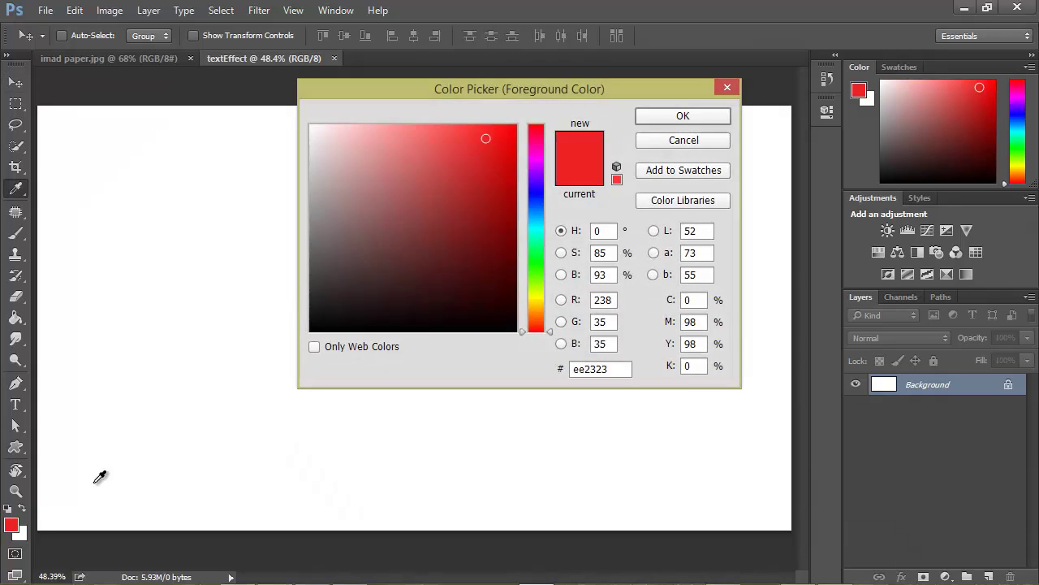
click(612, 369)
double_click(612, 369)
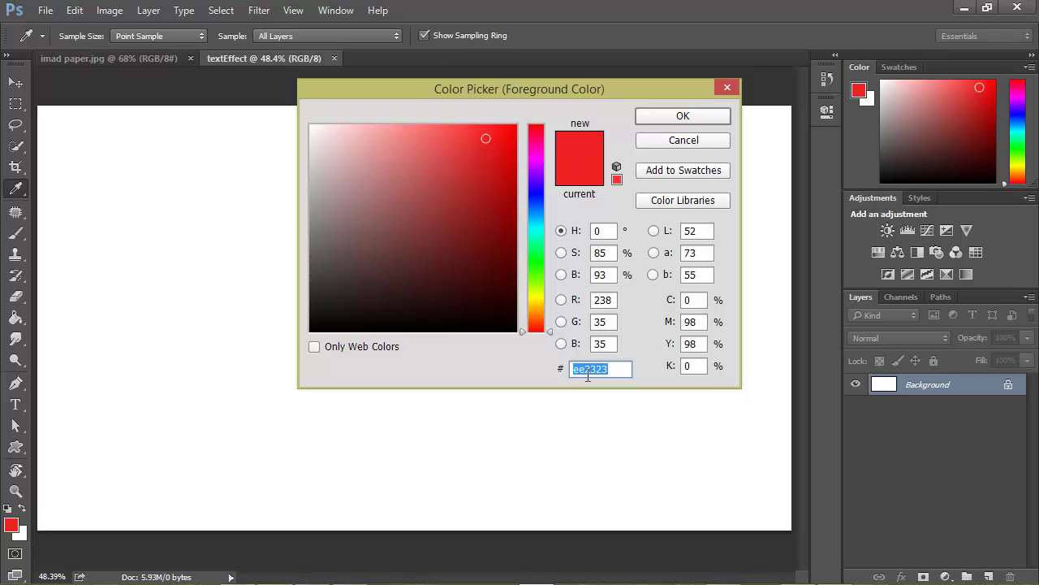
click(649, 115)
key(v)
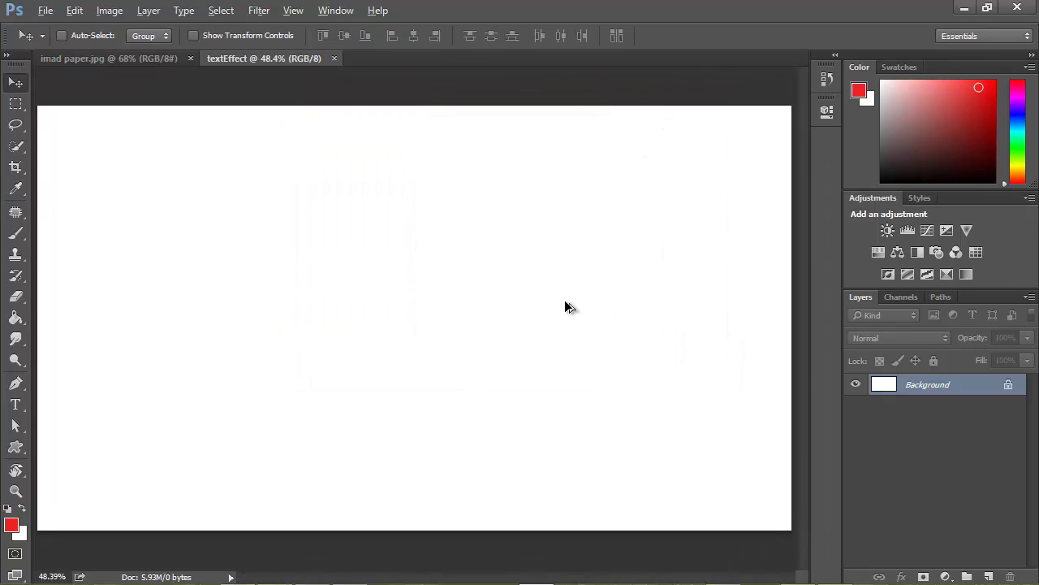
key(alt+Delete)
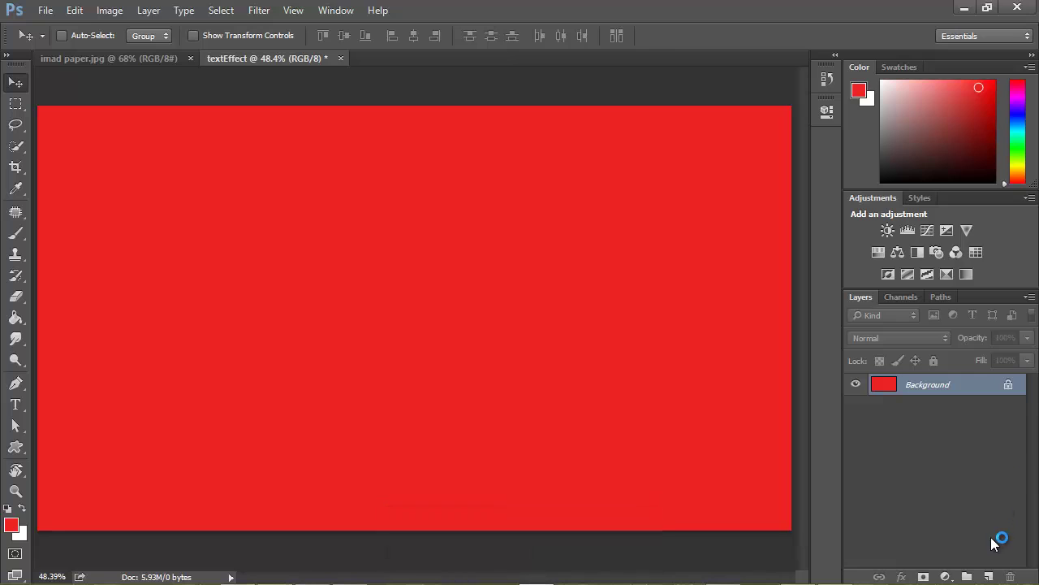
Add a gradient fill layer above the Background using the Black, White preset with linear style at a 90° angle
click(946, 576)
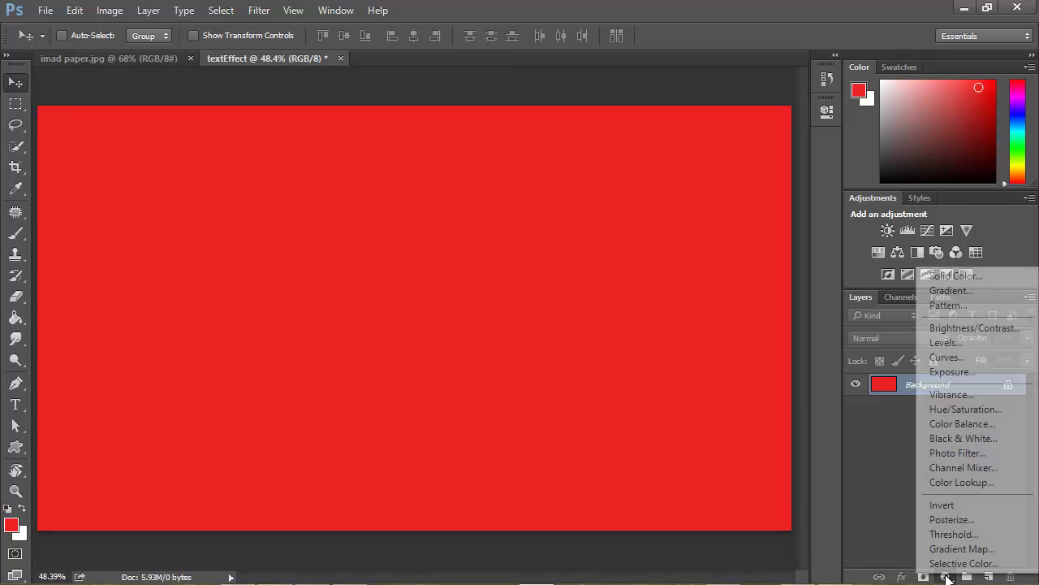
click(976, 293)
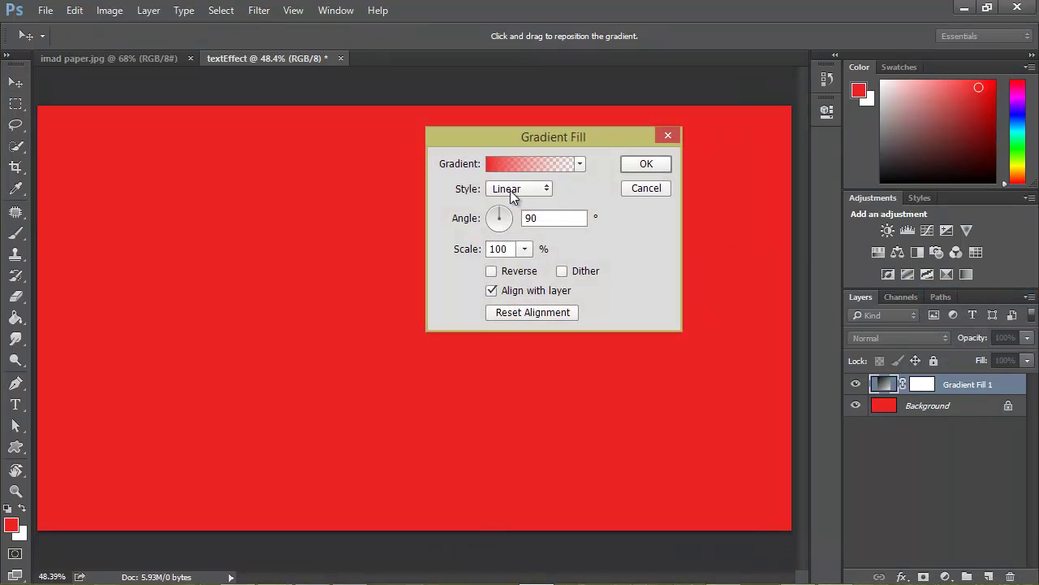
click(504, 166)
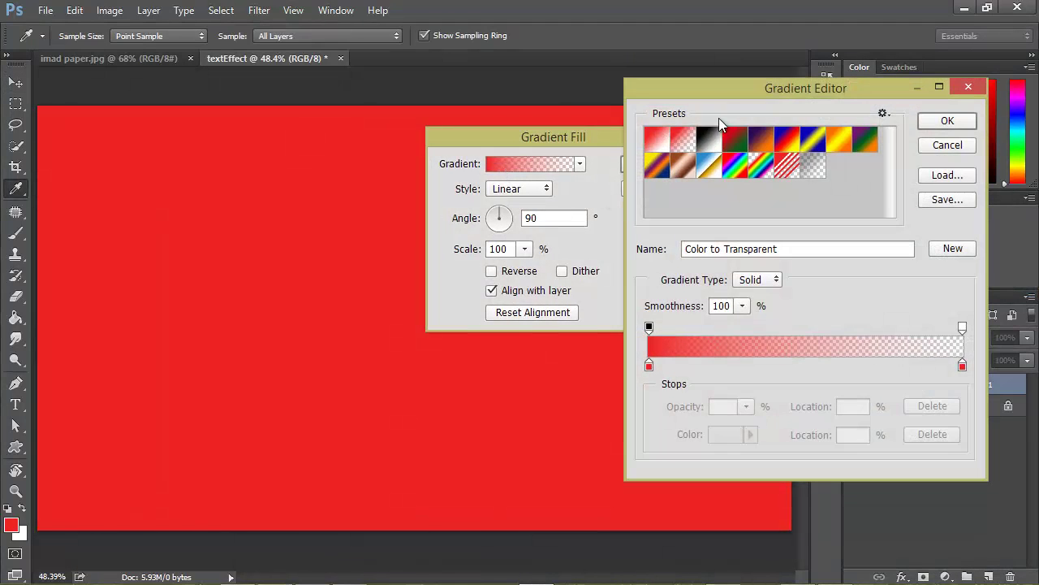
click(710, 139)
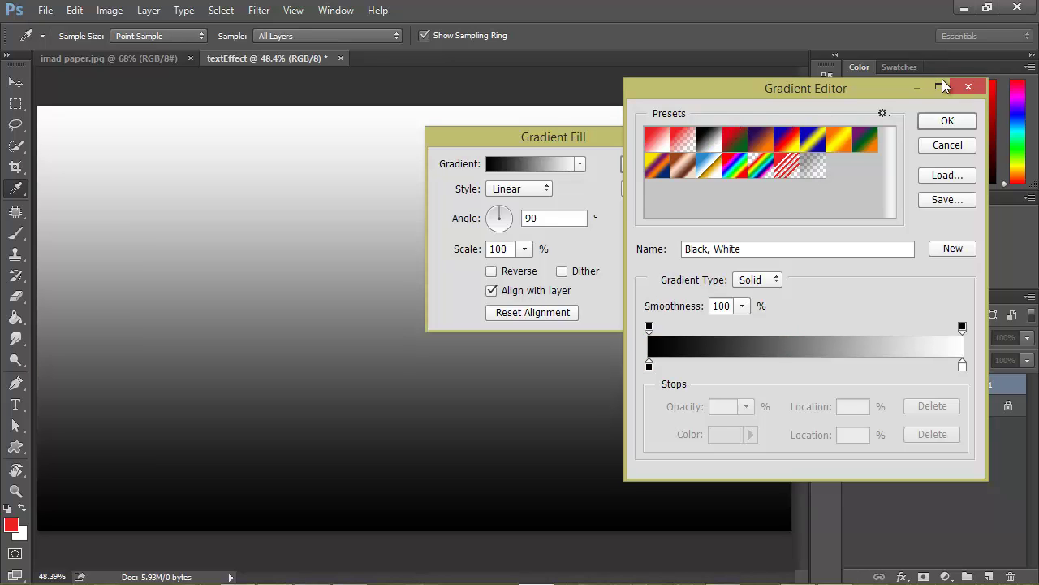
click(959, 122)
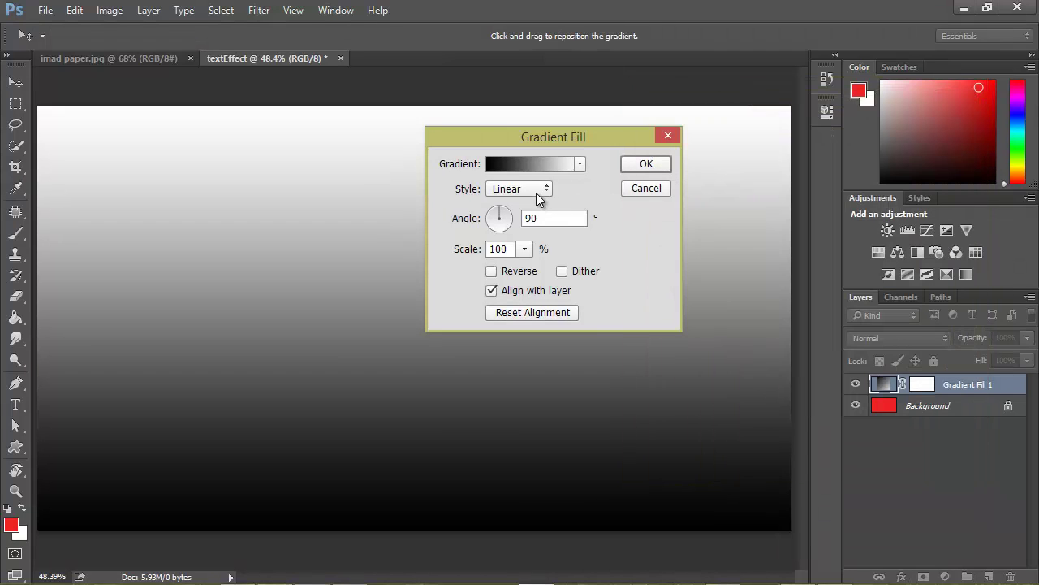
click(660, 164)
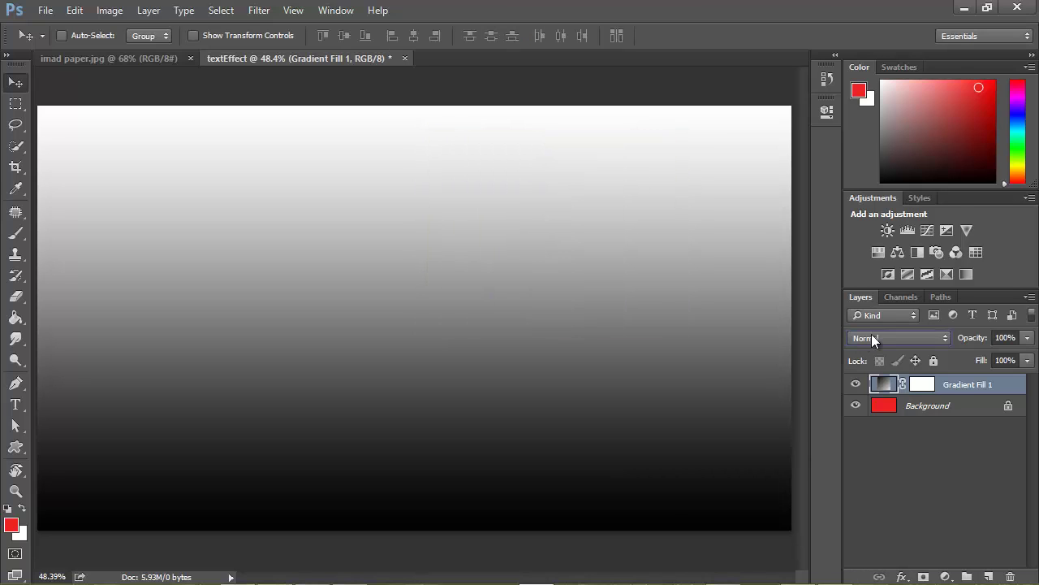
Set the gradient fill layer's blend mode to Multiply and lower its opacity to 33%
click(872, 337)
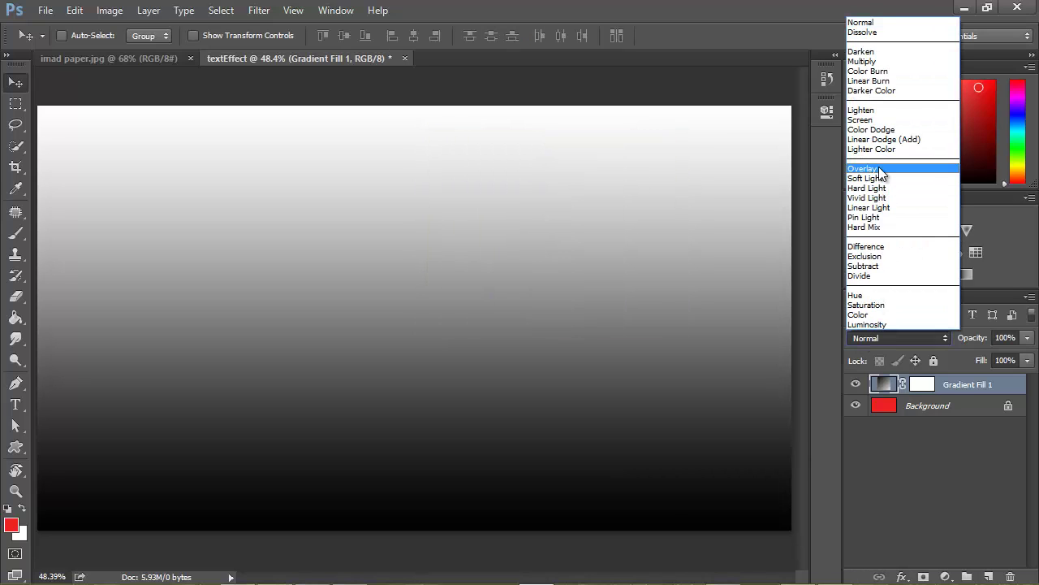
key(Escape)
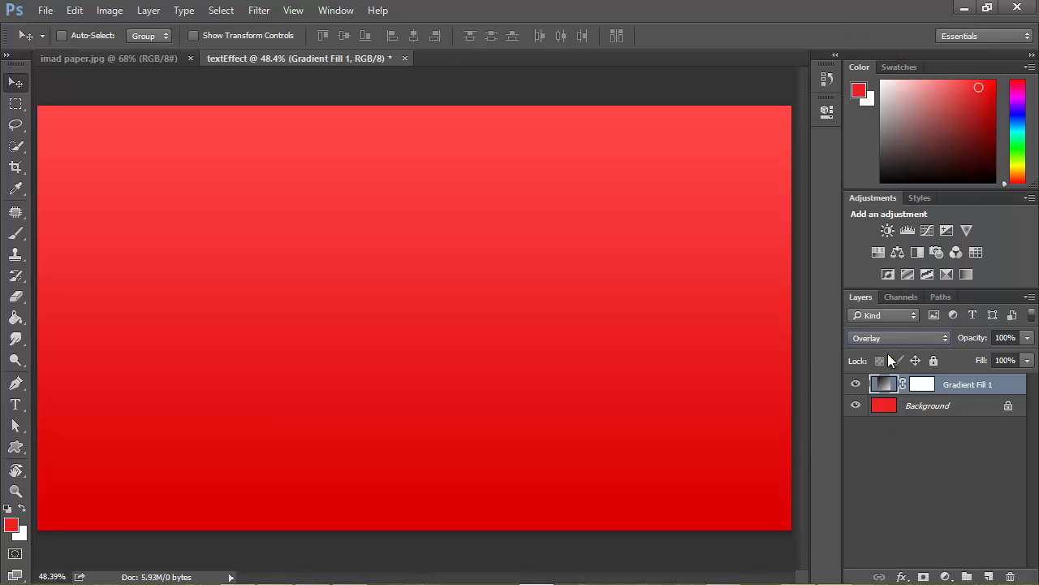
click(893, 336)
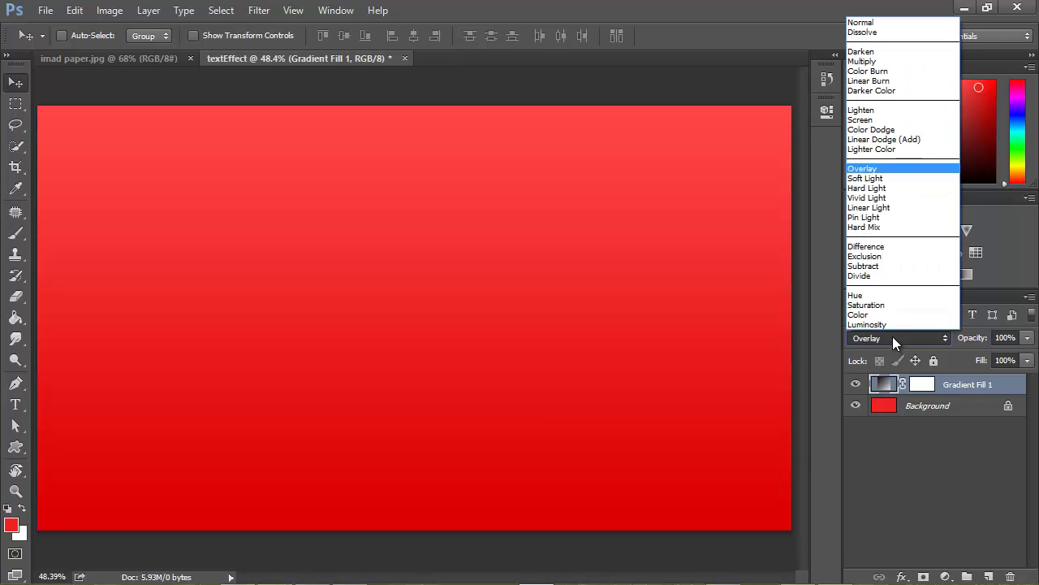
click(917, 62)
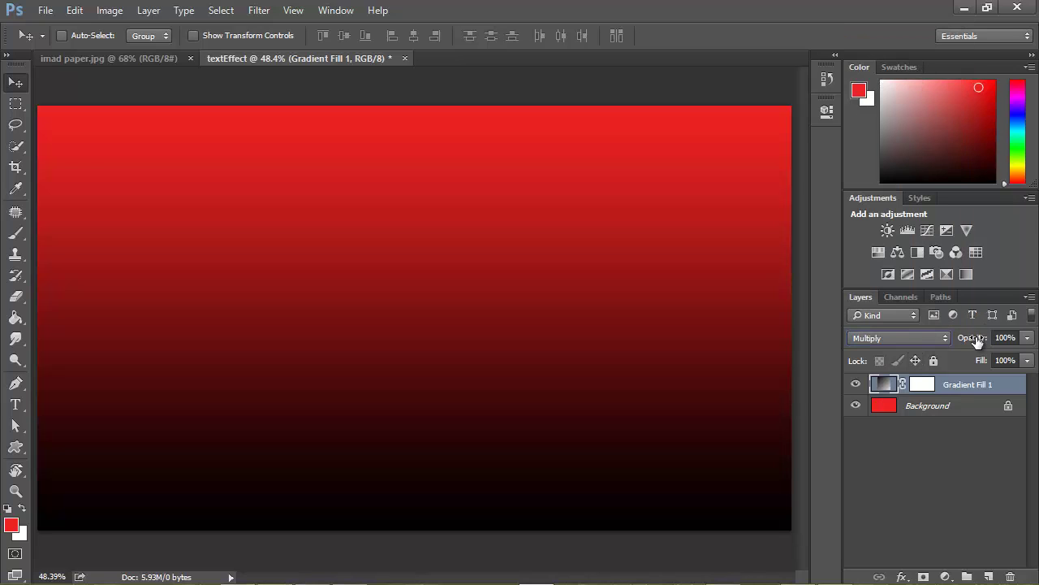
drag(971, 344, 919, 338)
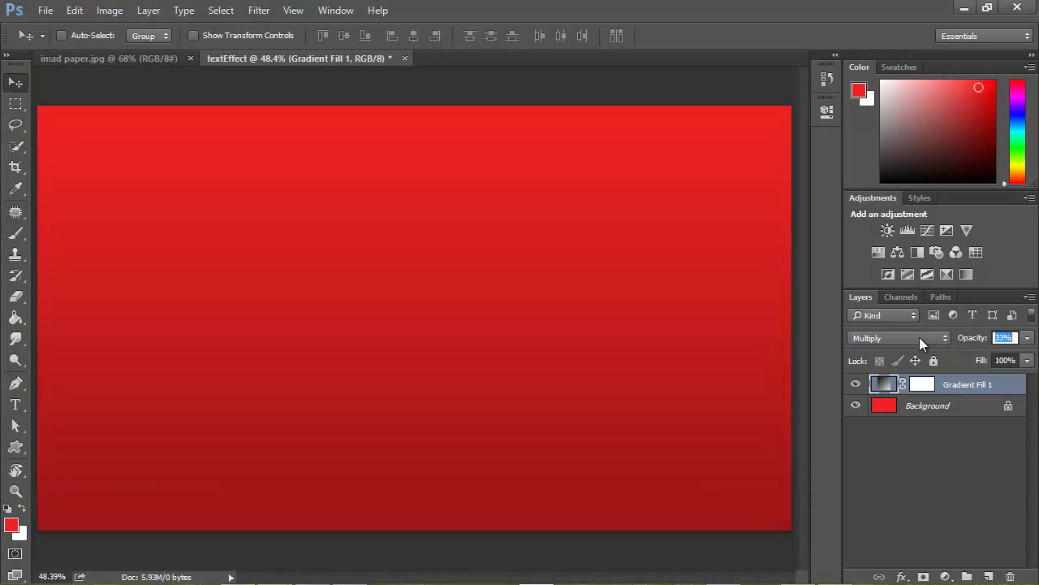
Set the foreground color to pure red #ff0000 and fill the Background layer with it
click(920, 408)
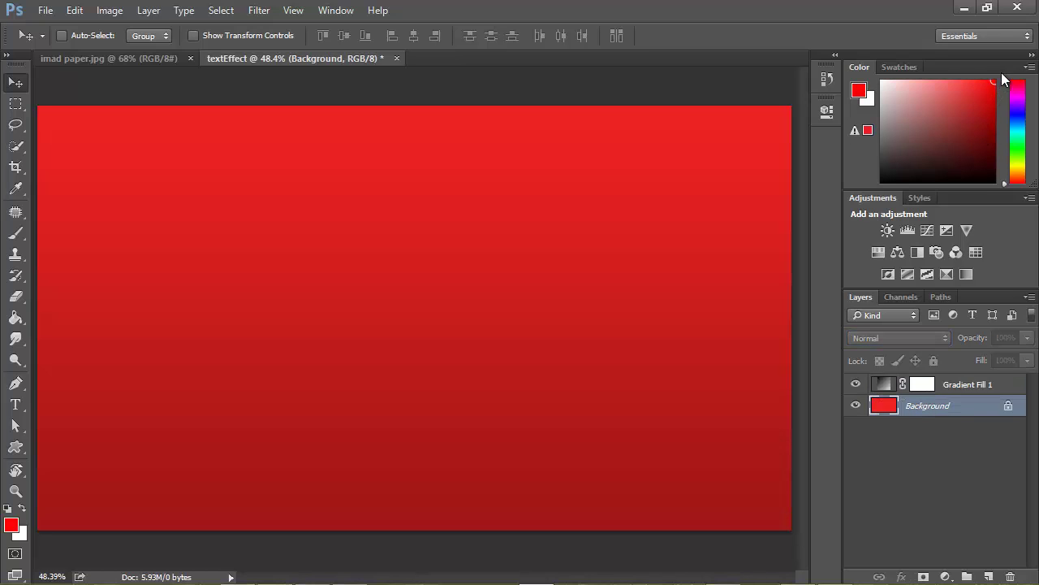
click(11, 526)
double_click(586, 370)
text(ff0000)
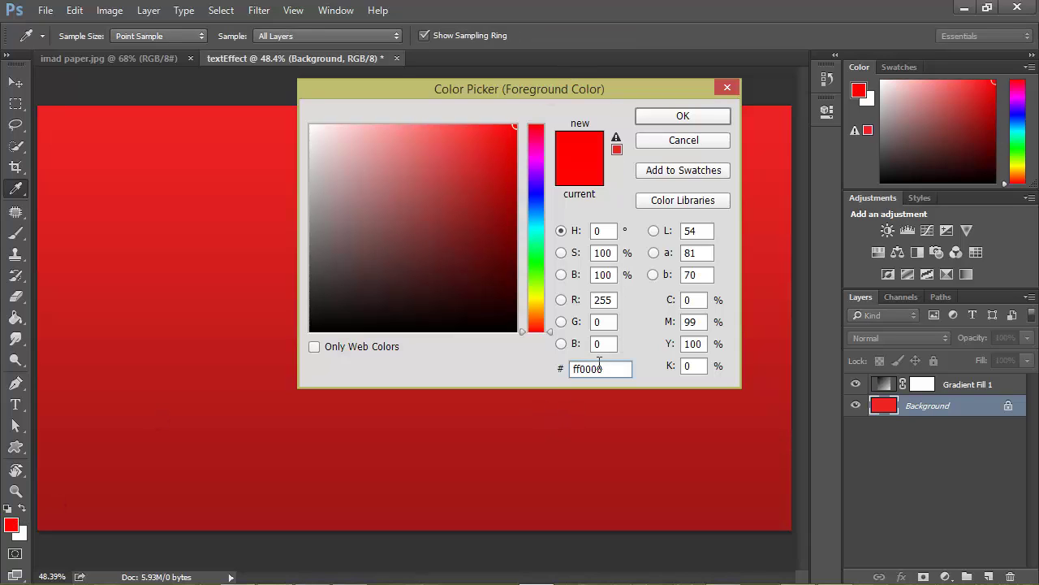
click(684, 120)
key(v)
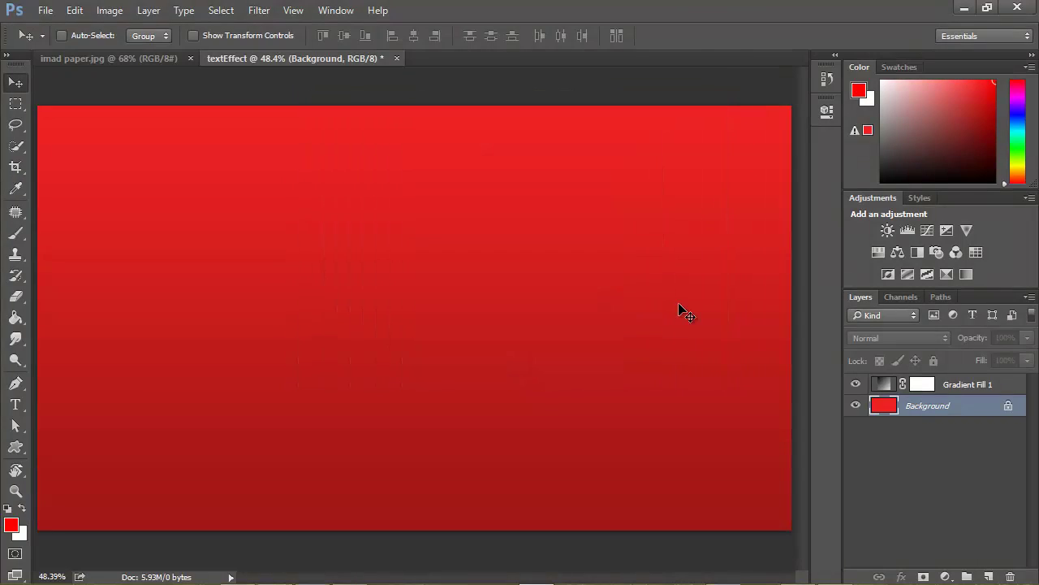
key(alt+Delete)
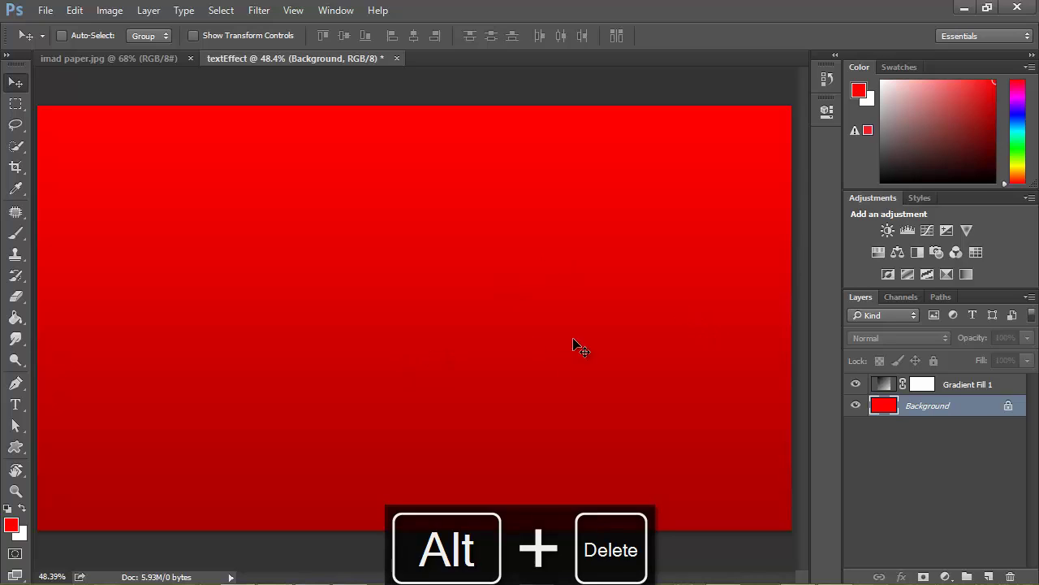
Add an empty layer above the gradient fill layer and render the Clouds filter on it
click(960, 387)
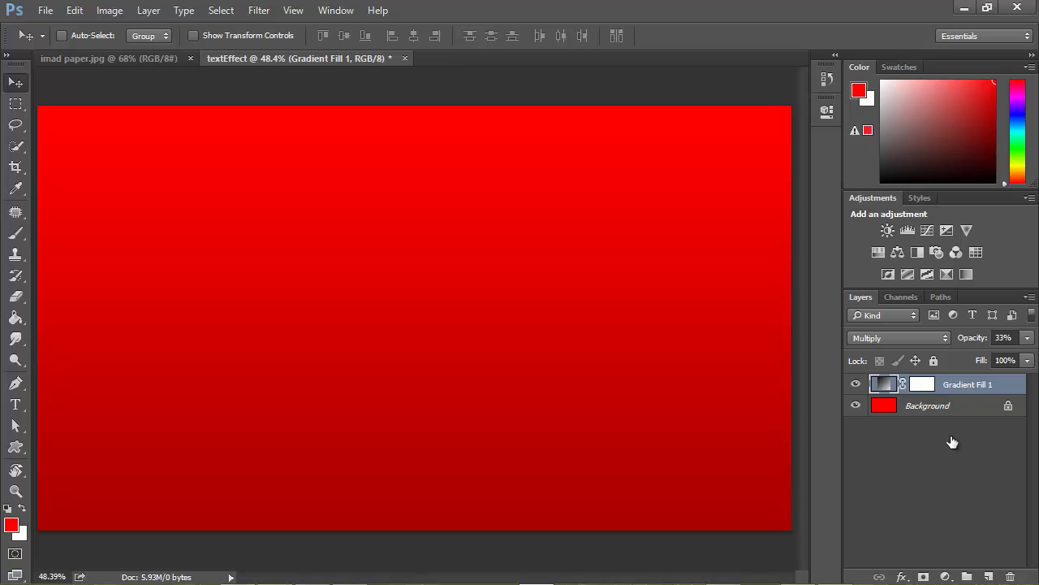
click(989, 575)
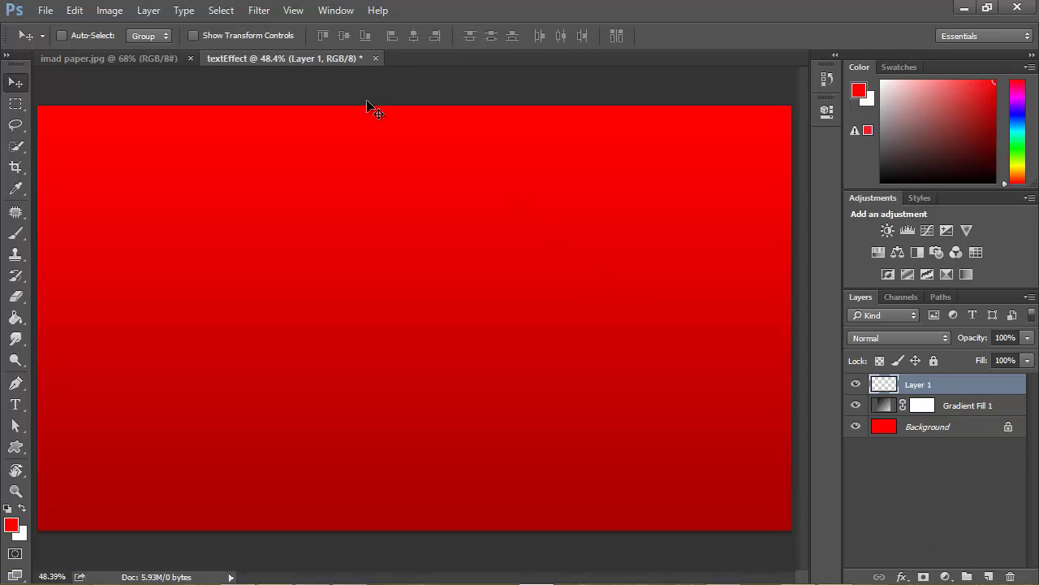
click(260, 11)
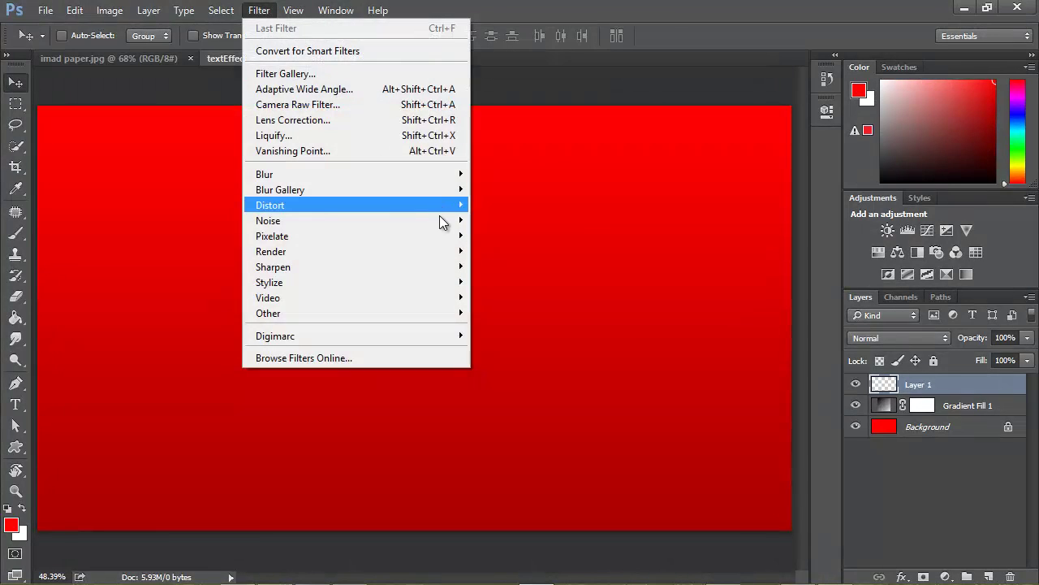
mouse_move(445, 252)
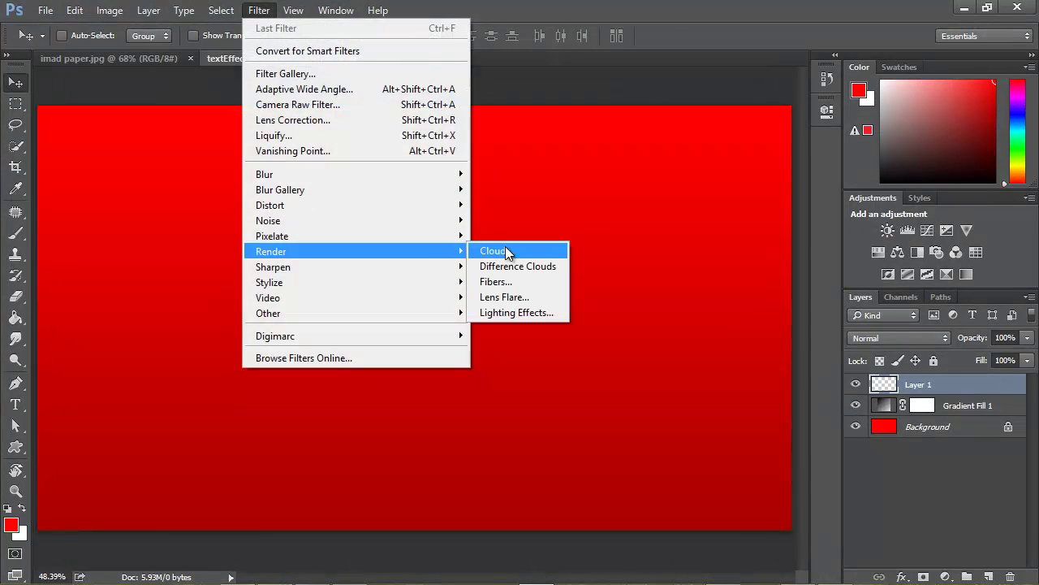
click(492, 251)
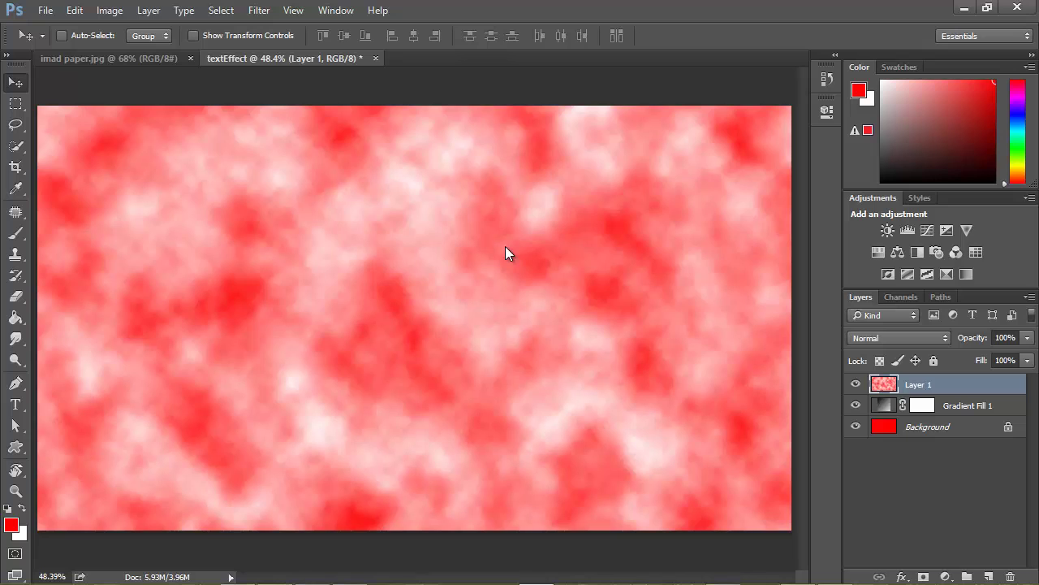
Set the foreground color to black #000000, keeping white as the background color
mouse_move(505, 246)
mouse_down()
mouse_move(422, 181)
mouse_move(310, 331)
mouse_up()
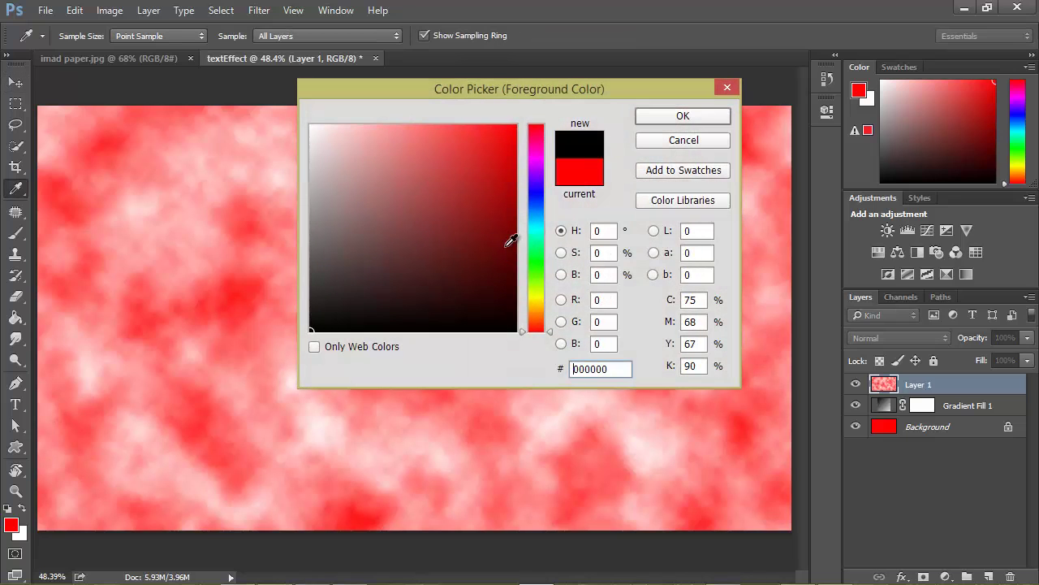
key(Return)
key(d)
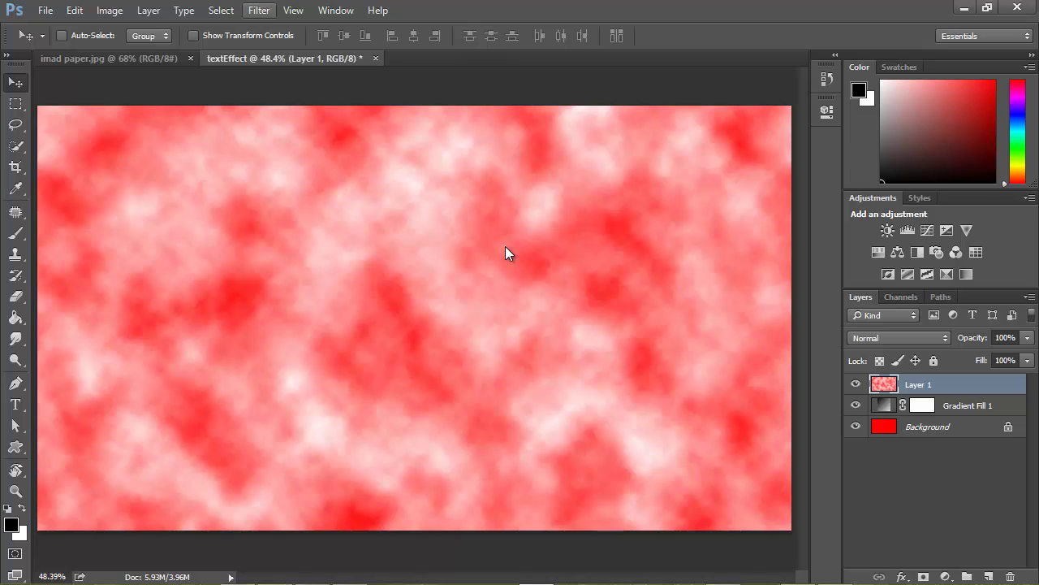
key(alt+t)
key(n)
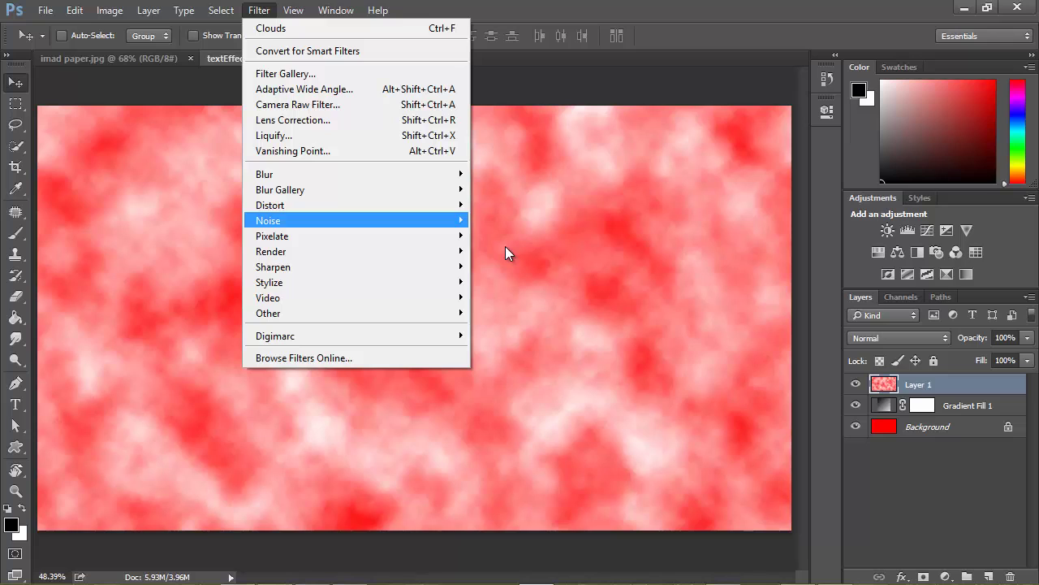
key(Down)
key(Down)
key(Down)
key(Down)
key(Up)
key(Up)
key(Right)
key(Down)
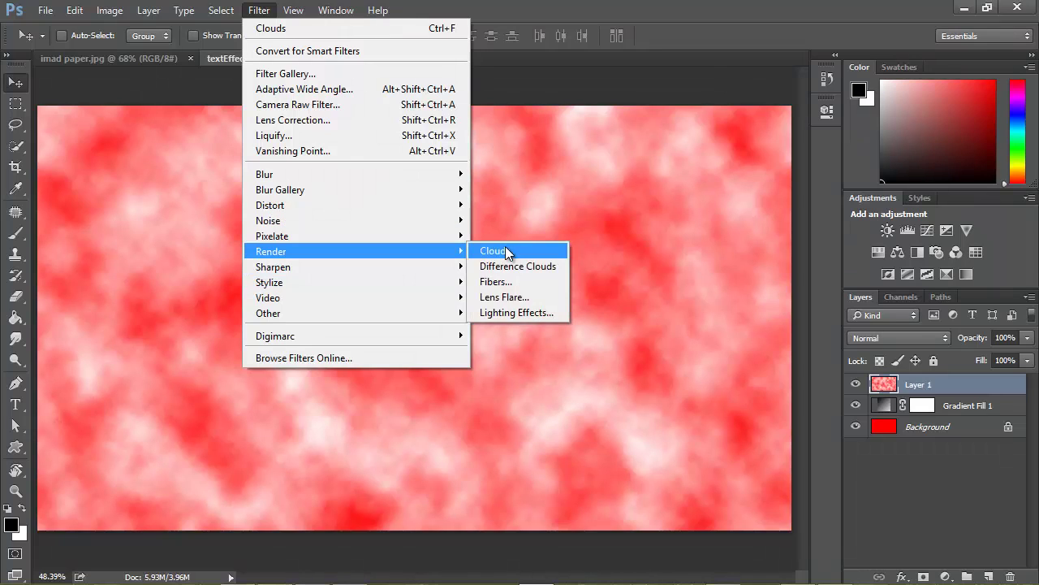
key(Left)
key(Up)
key(Up)
key(Up)
key(Up)
key(Up)
key(Up)
key(Up)
key(Up)
key(Up)
key(Up)
key(Up)
key(Up)
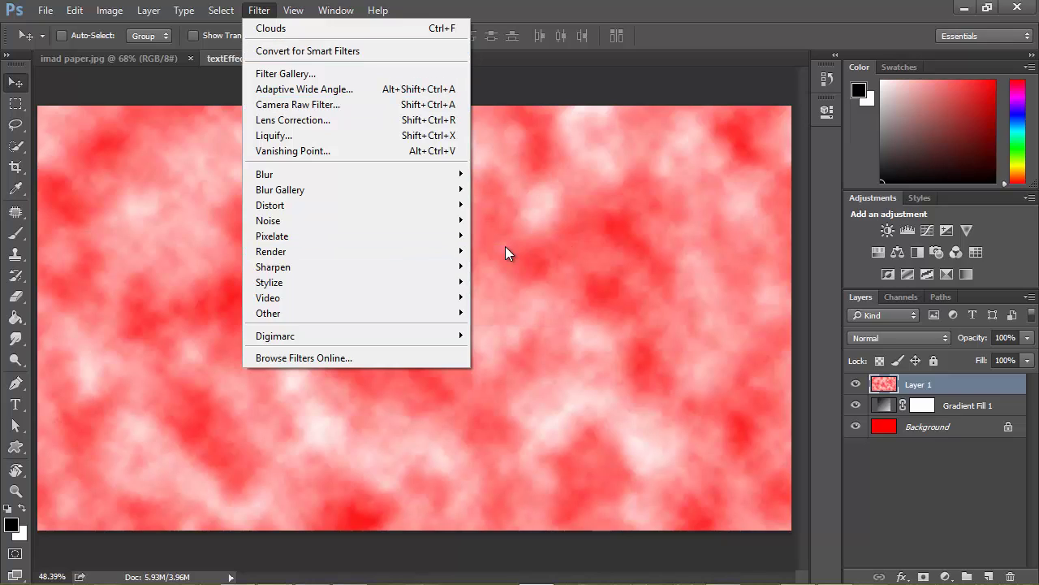
key(Down)
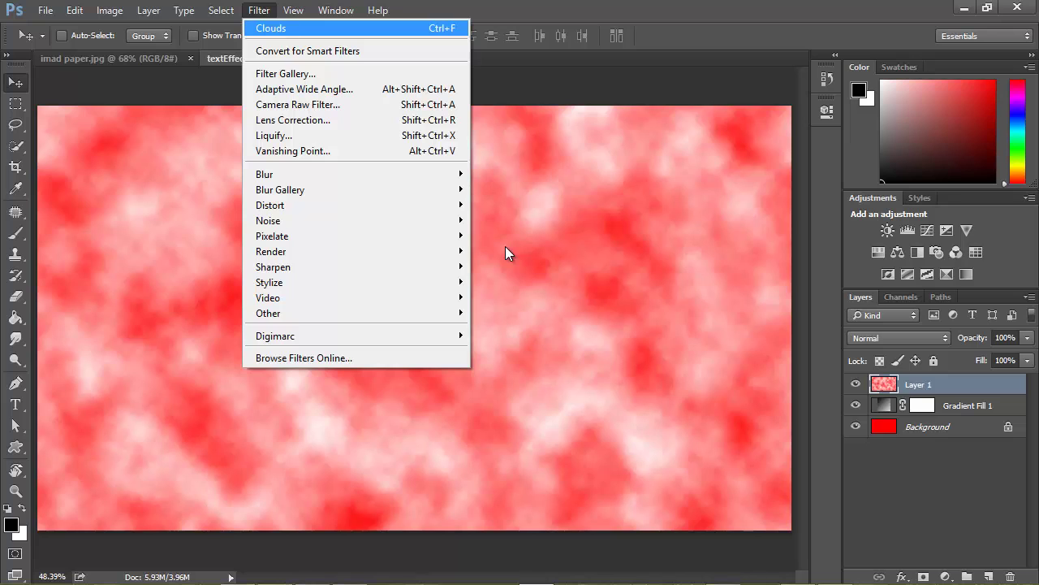
key(Right)
key(Right)
key(Right)
key(Escape)
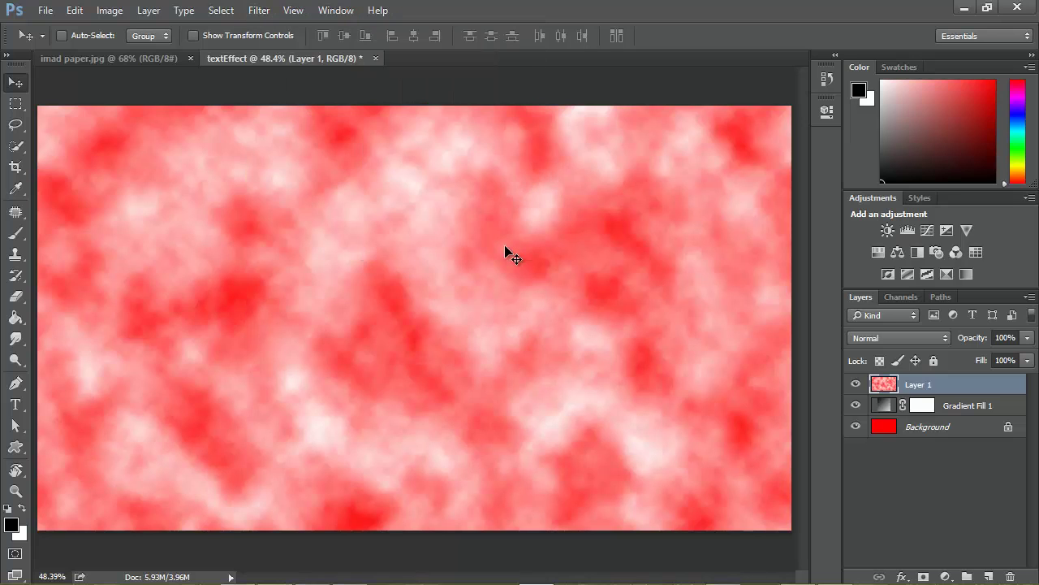
Re-render the Clouds filter on Layer 1 in black and white several times to vary the cloud pattern
key(ctrl+f)
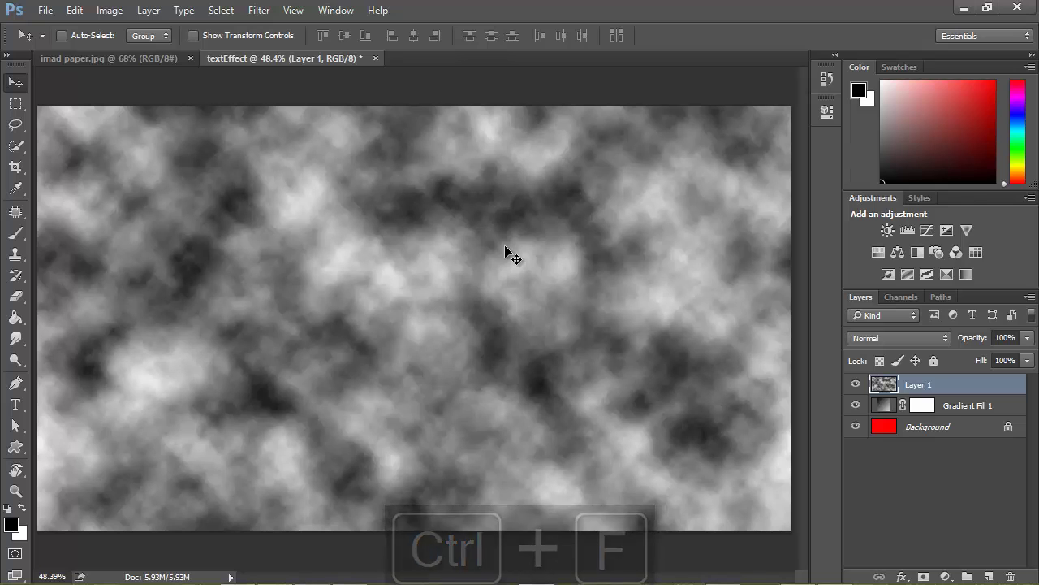
key(ctrl+f)
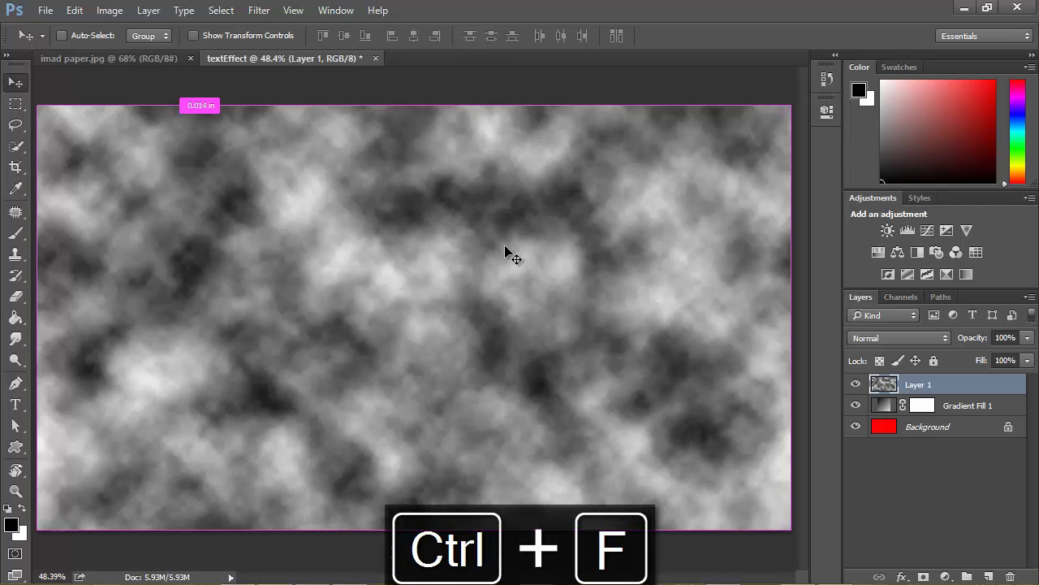
key(ctrl+f)
key(f)
key(f)
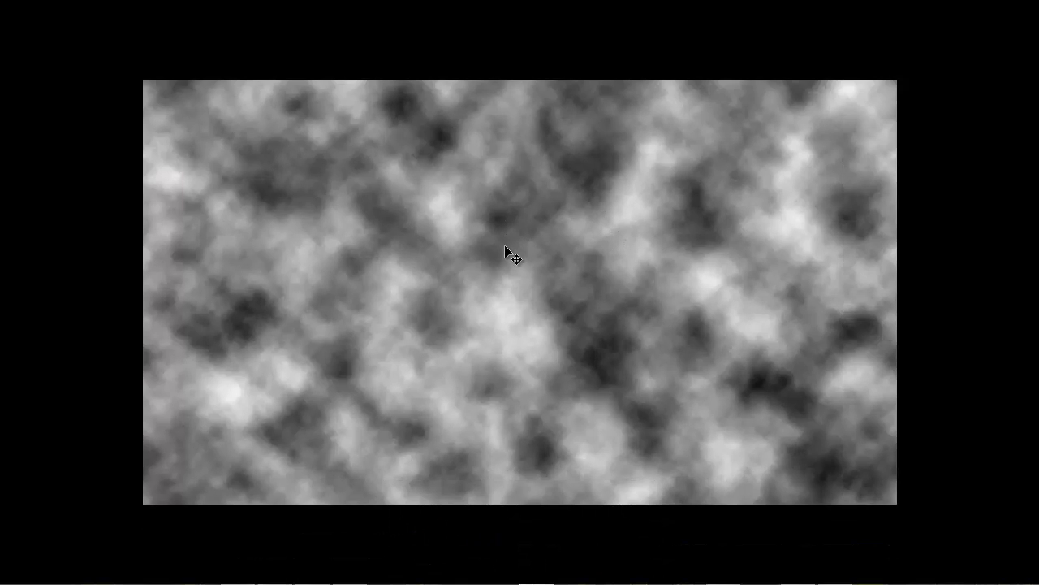
key(f)
key(ctrl+f)
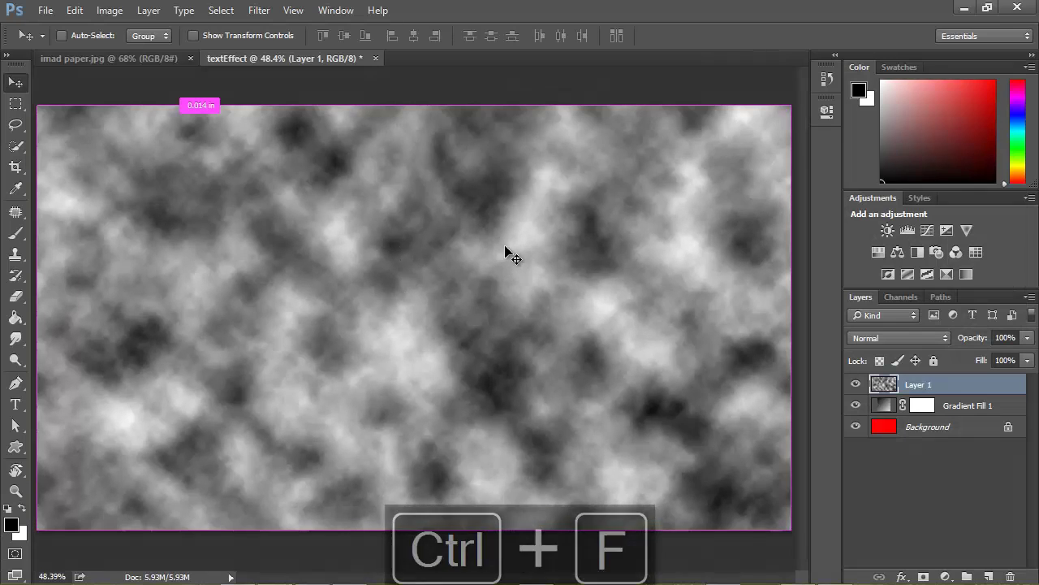
key(ctrl+f)
key(ctrl+f)
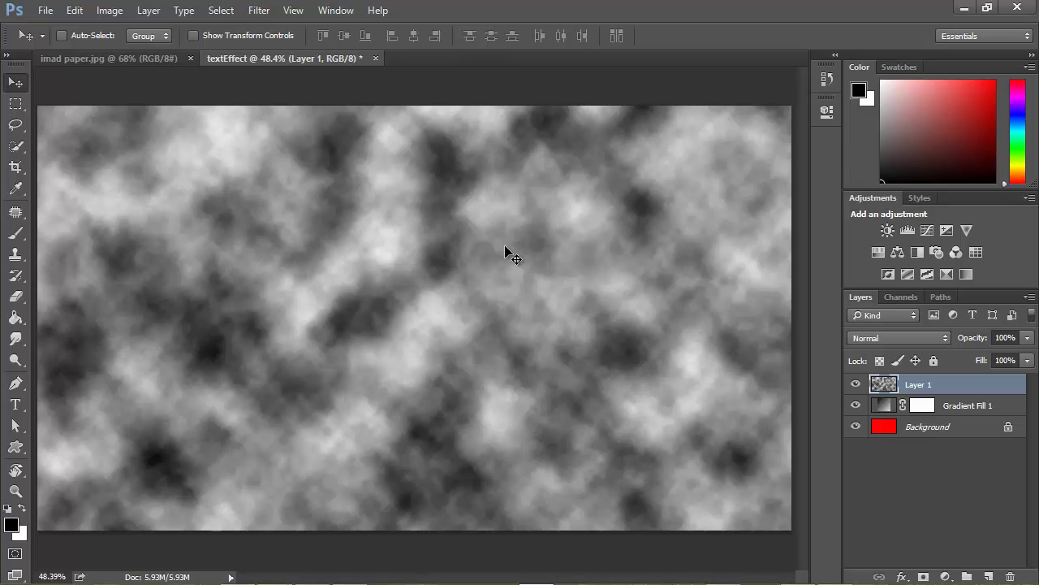
Apply the Halftone Pattern sketch filter to the clouds layer with size 12, contrast 45 and the Dot pattern type
key(alt+t)
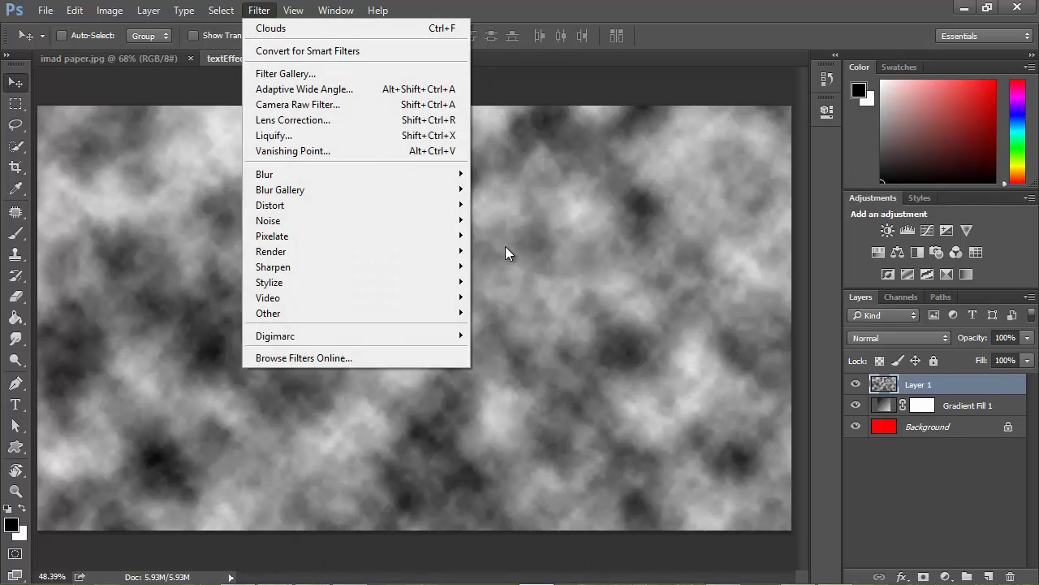
key(g)
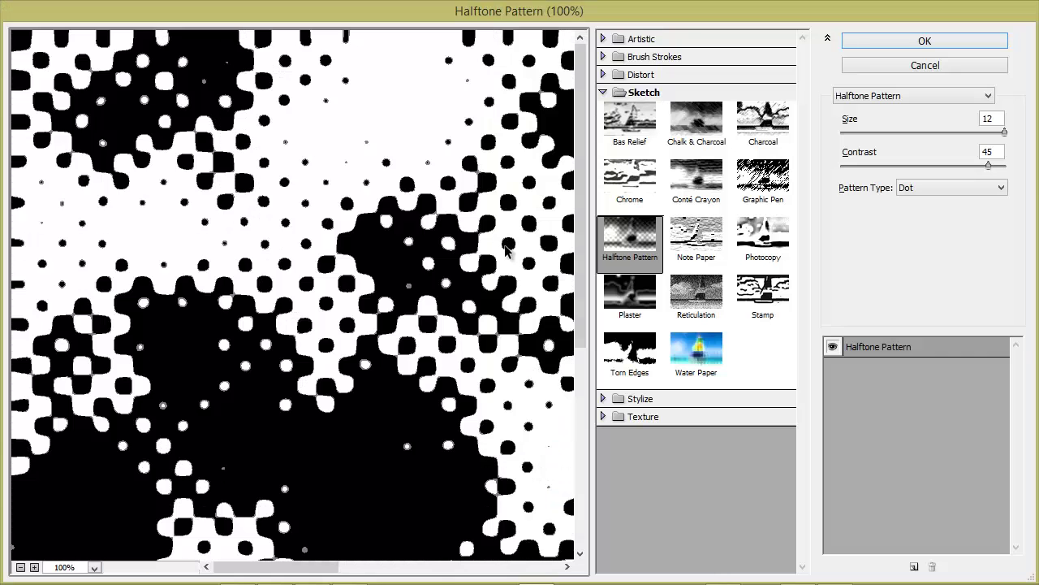
key(Tab)
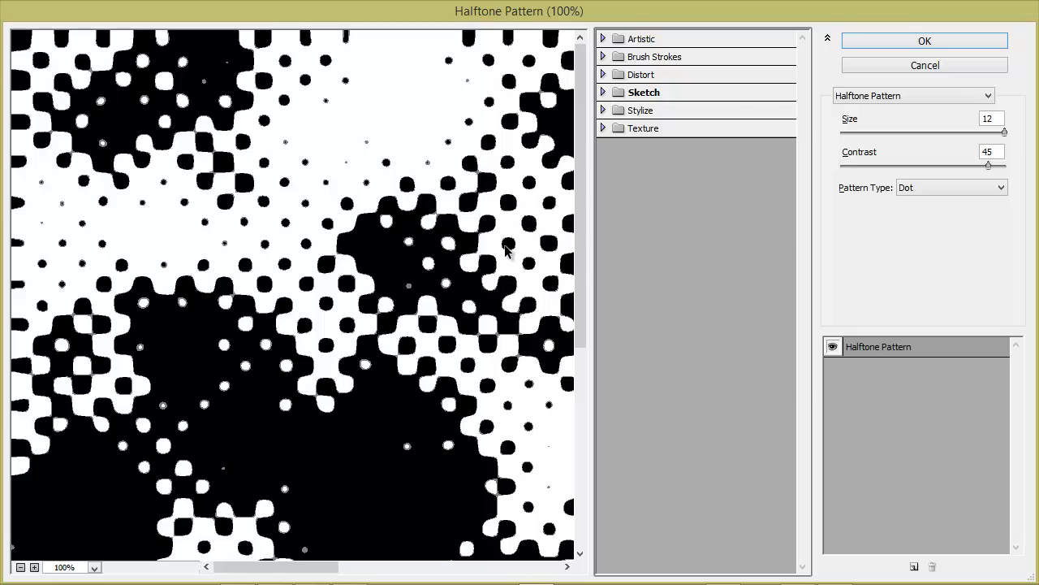
key(Right)
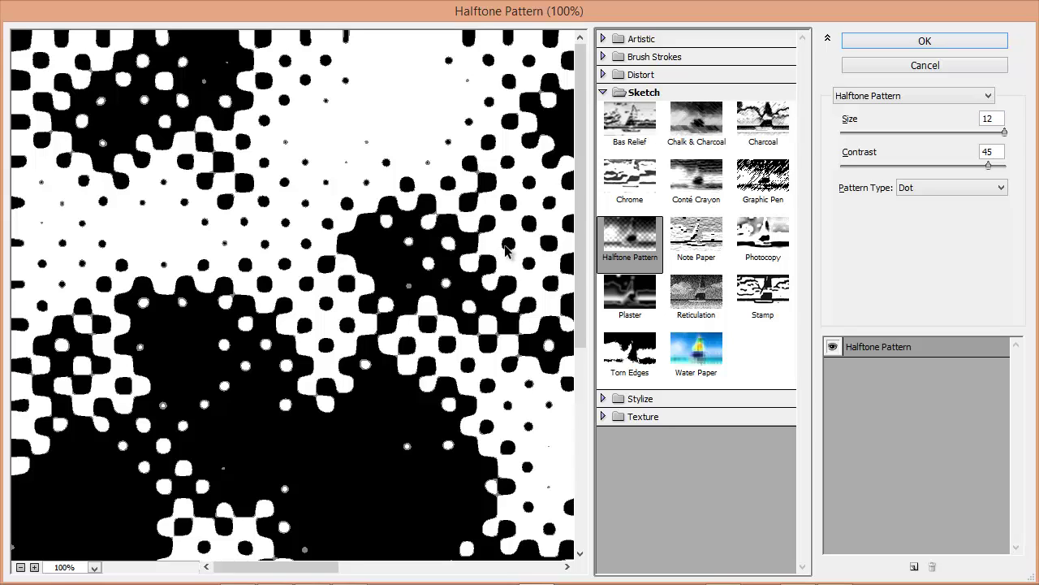
key(Tab)
key(Tab)
key(Tab)
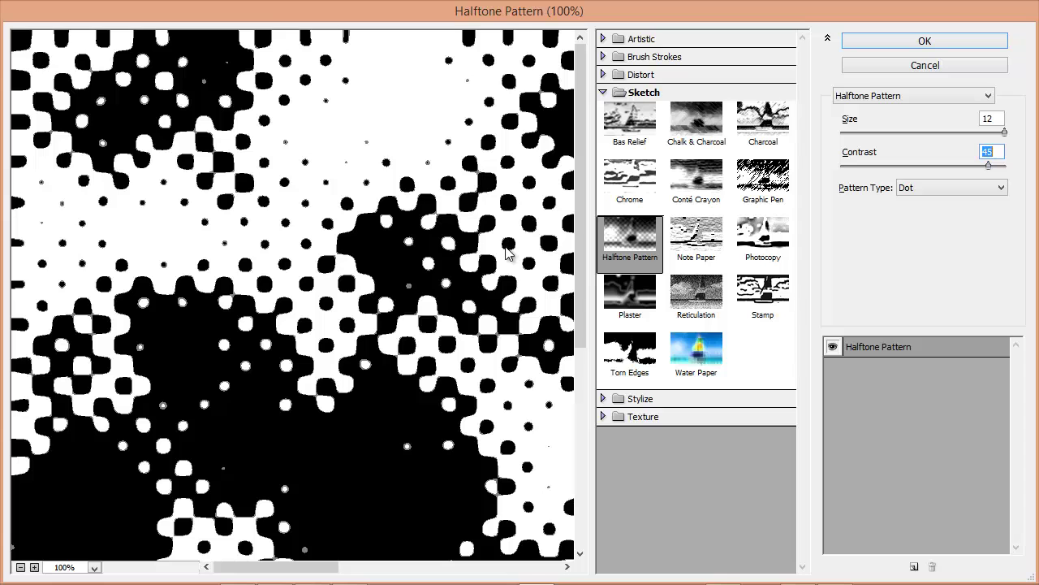
key(Tab)
key(Return)
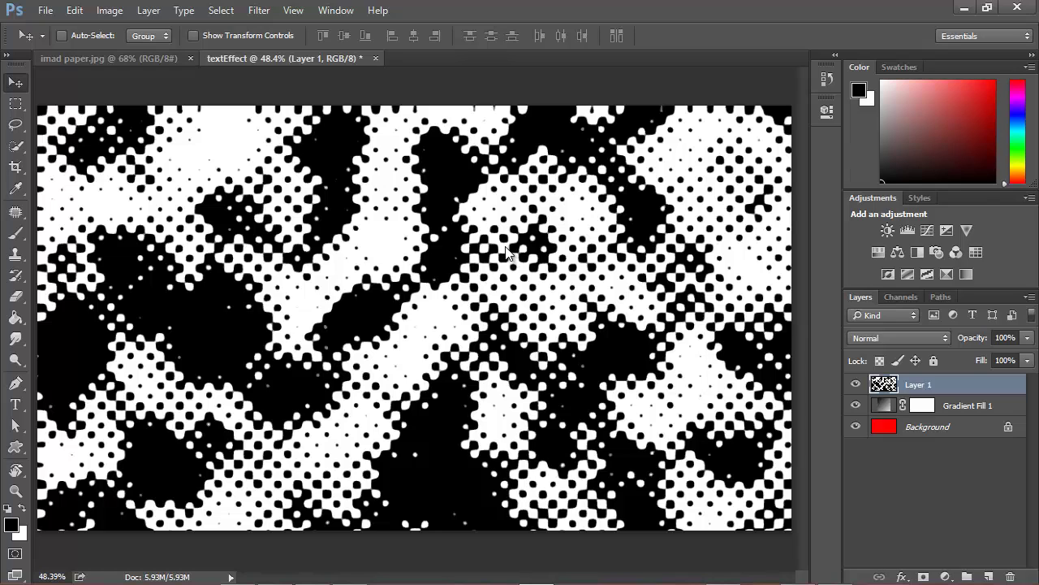
Compare with the imad paper.jpg example and try the Multiply blend mode on the halftone layer in textEffect
key(ctrl+Tab)
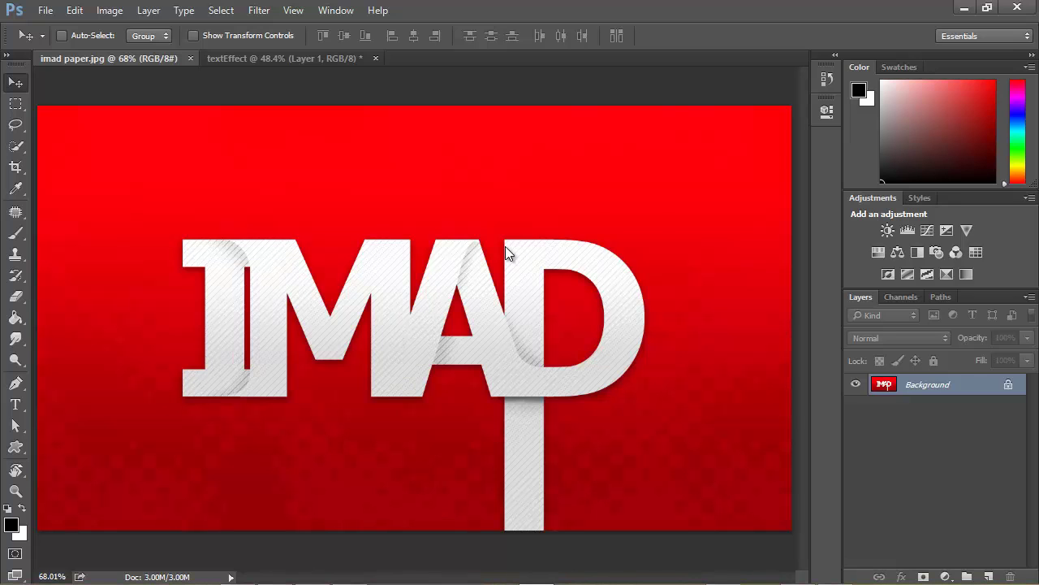
key(ctrl+Tab)
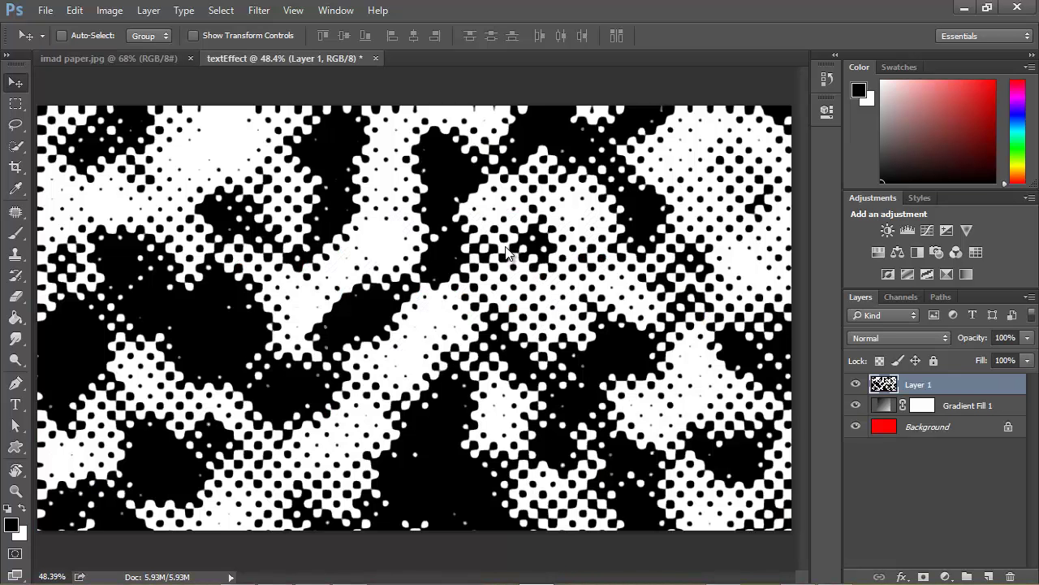
click(899, 338)
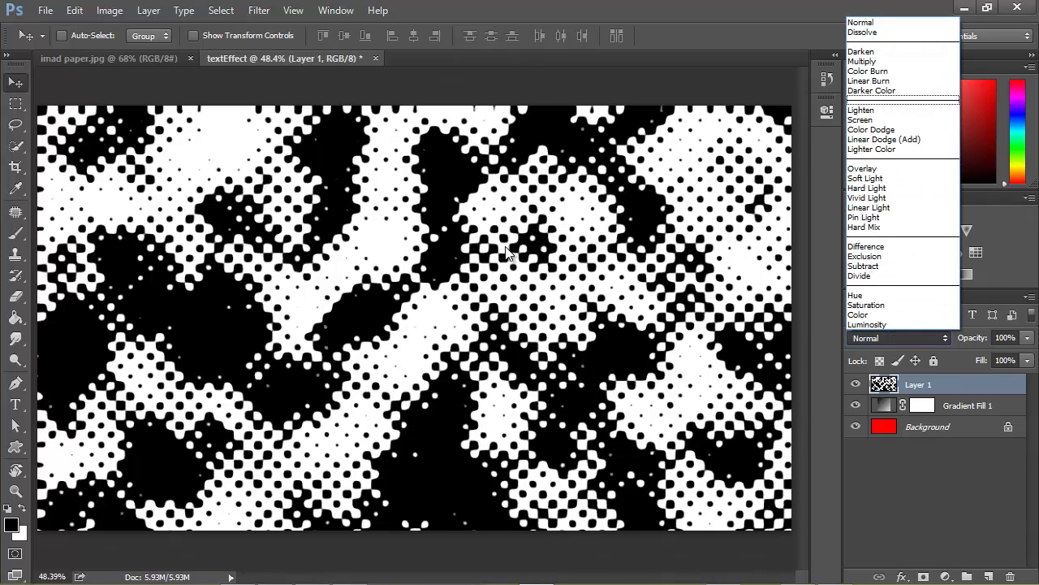
click(863, 61)
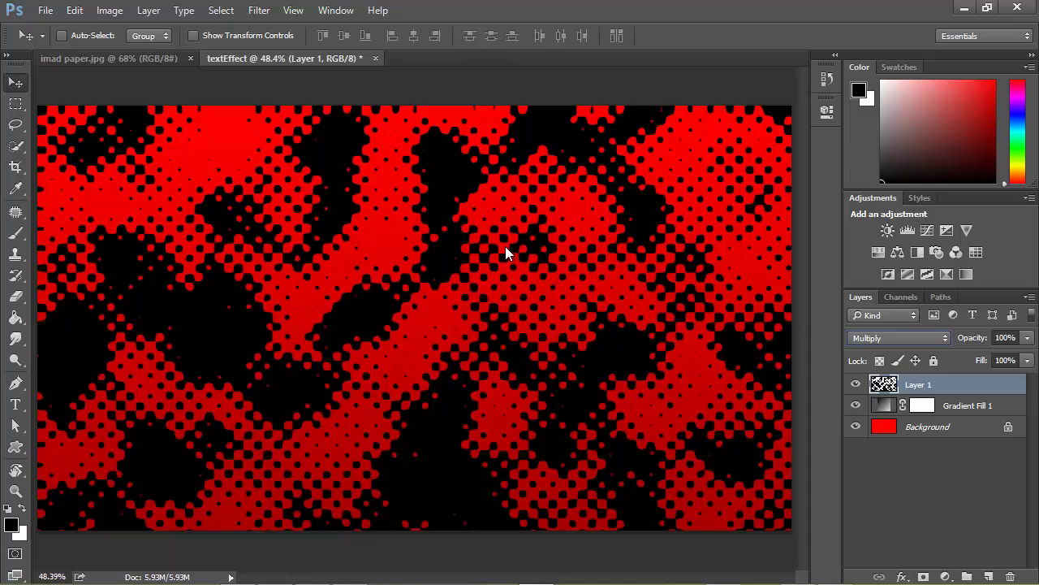
Set the halftone layer's blend mode to Soft Light and lower its opacity to 25%
click(906, 338)
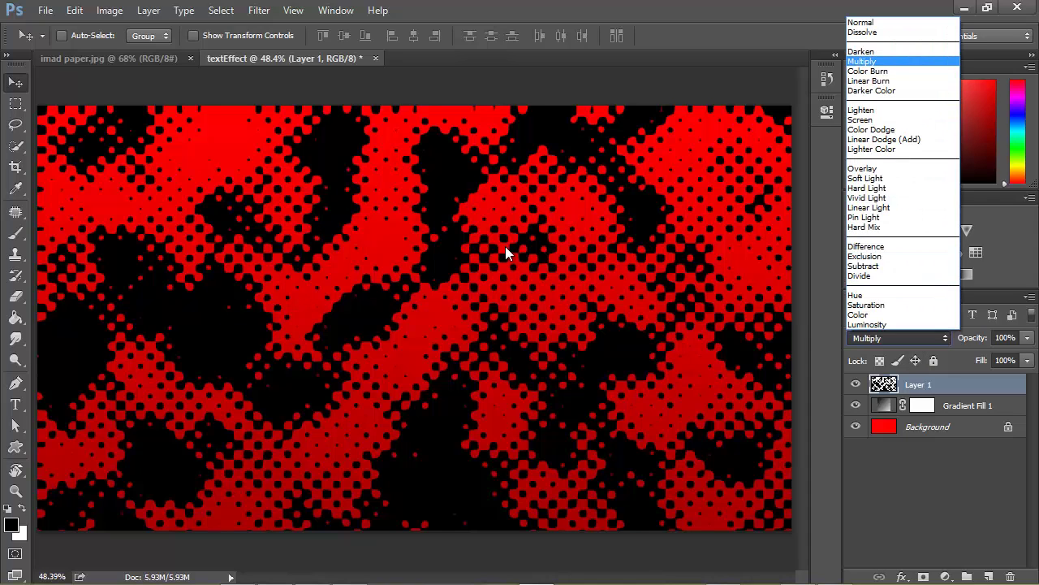
key(Down)
key(Down)
key(Down)
key(Down)
key(Down)
key(Down)
key(Down)
key(Down)
key(Down)
key(Down)
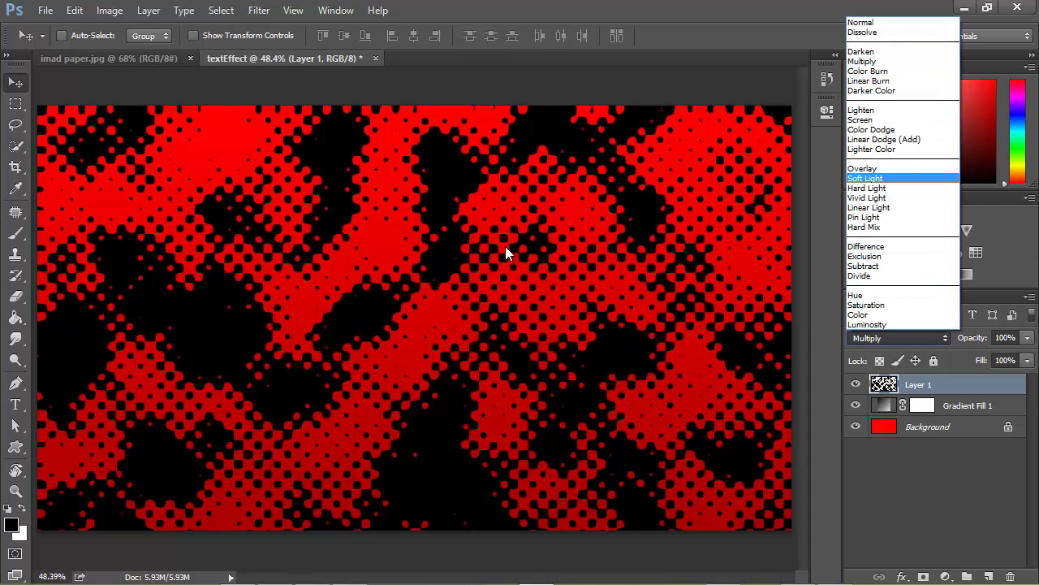
key(Return)
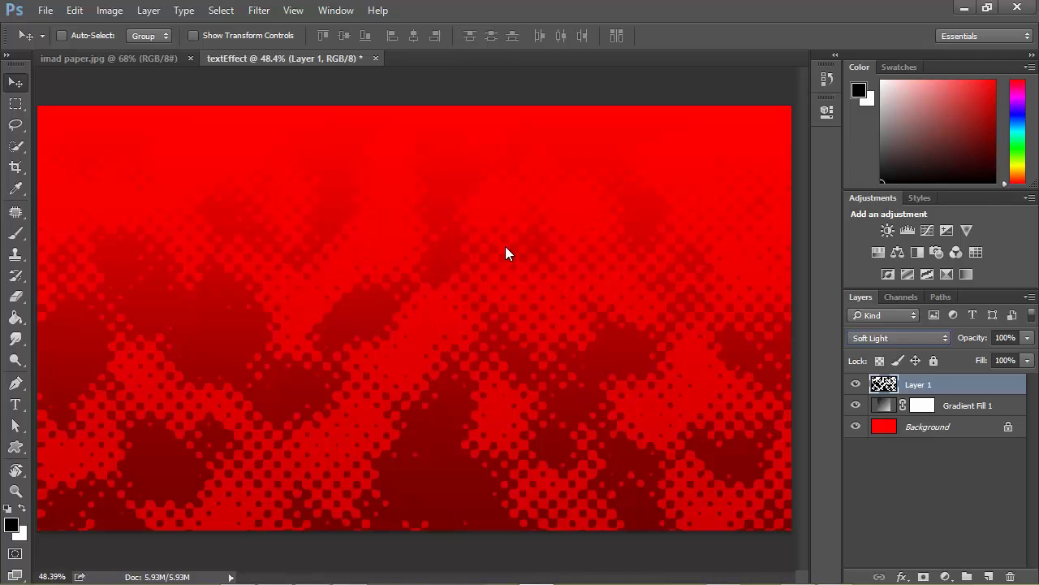
key(Return)
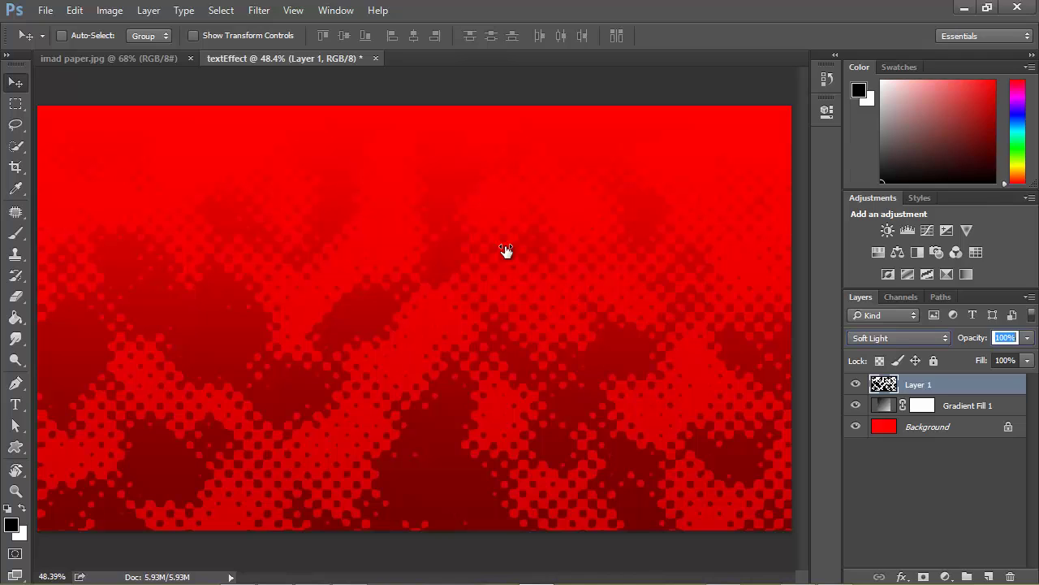
text(25)
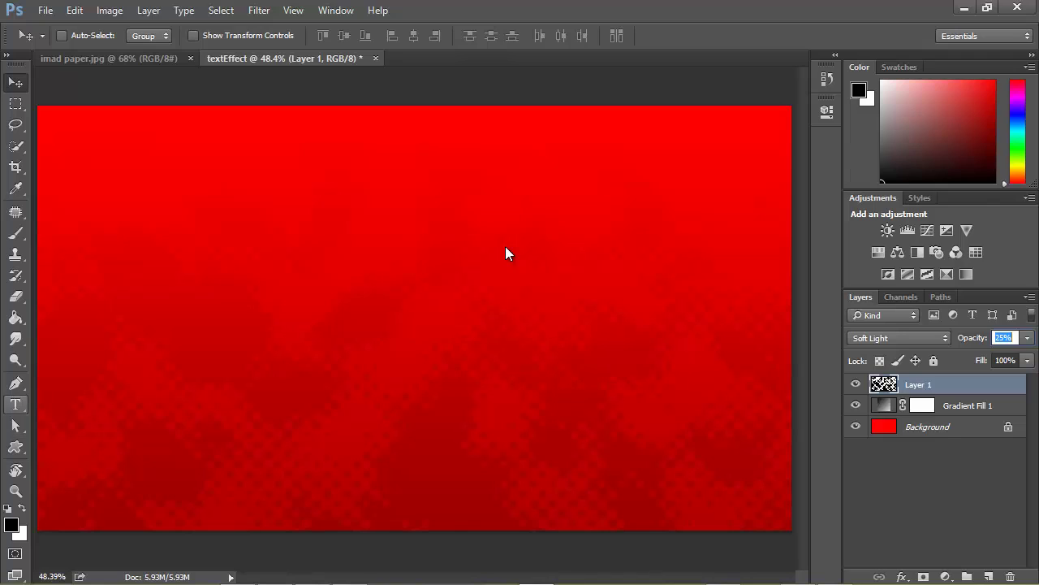
Add the text "TEXT" near the canvas center in black Bebas Neue Bold at 12 pt
key(t)
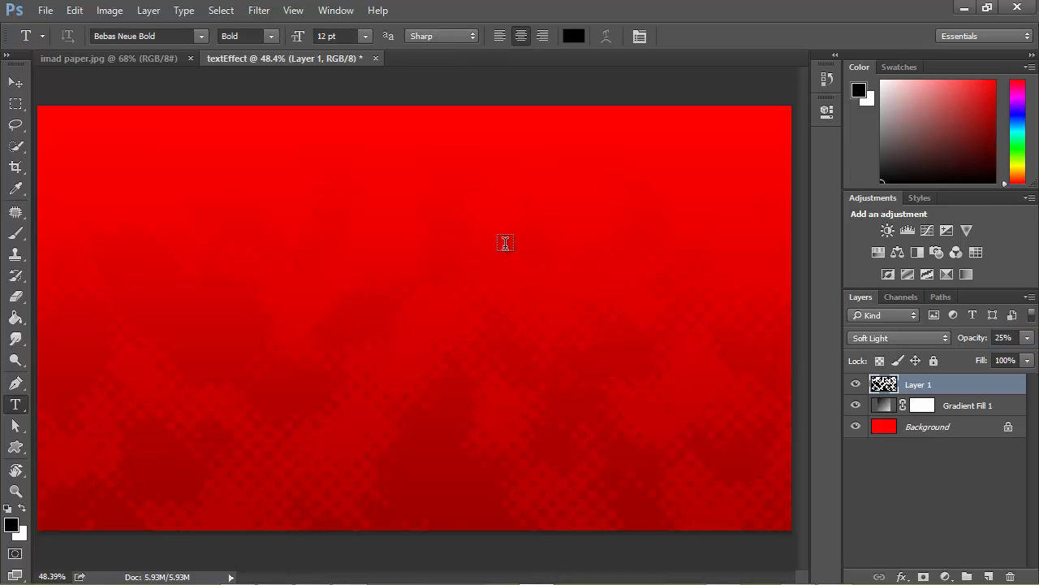
click(505, 243)
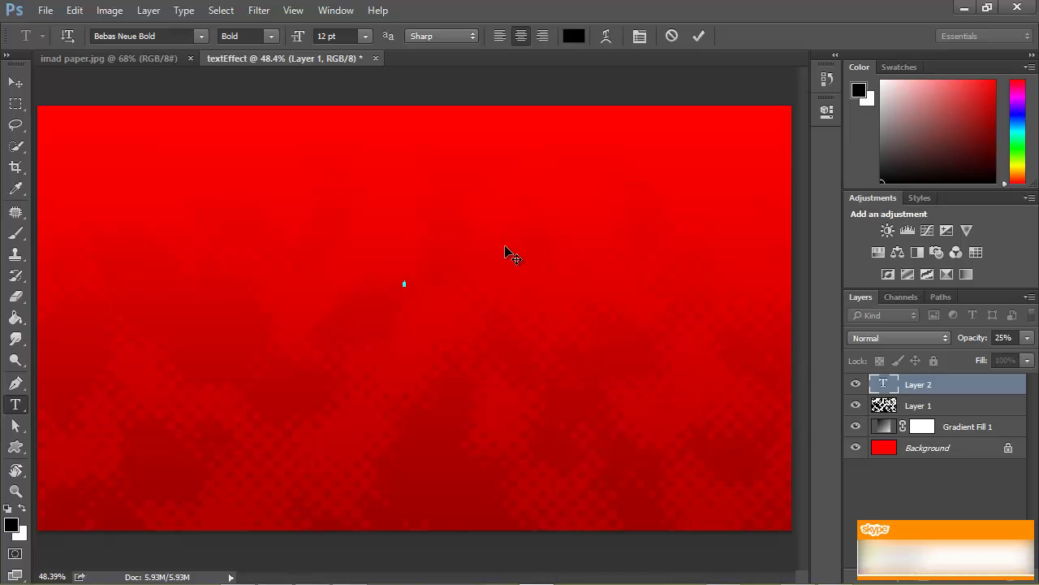
text(EXT)
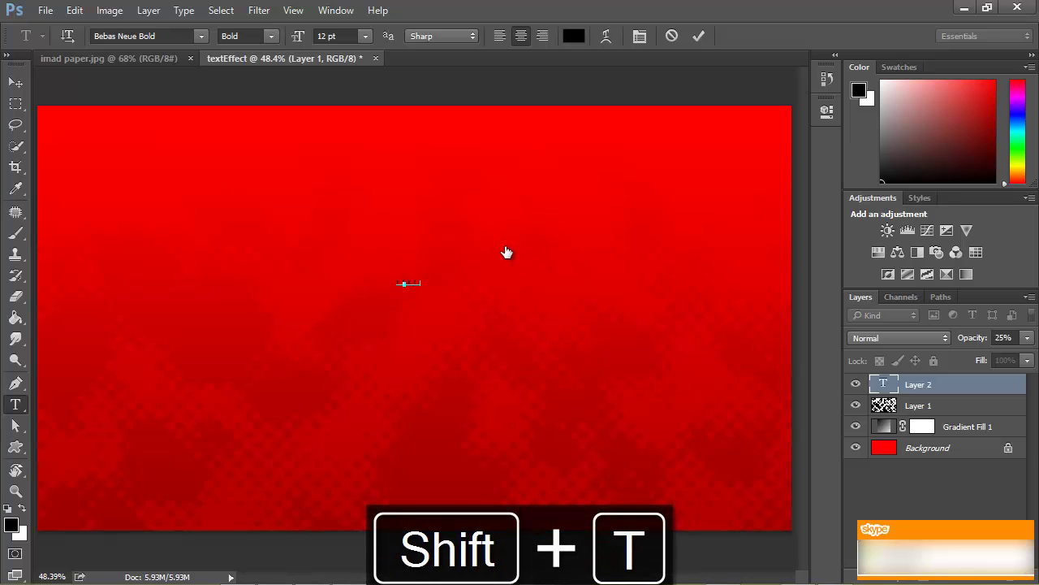
key(ctrl+Return)
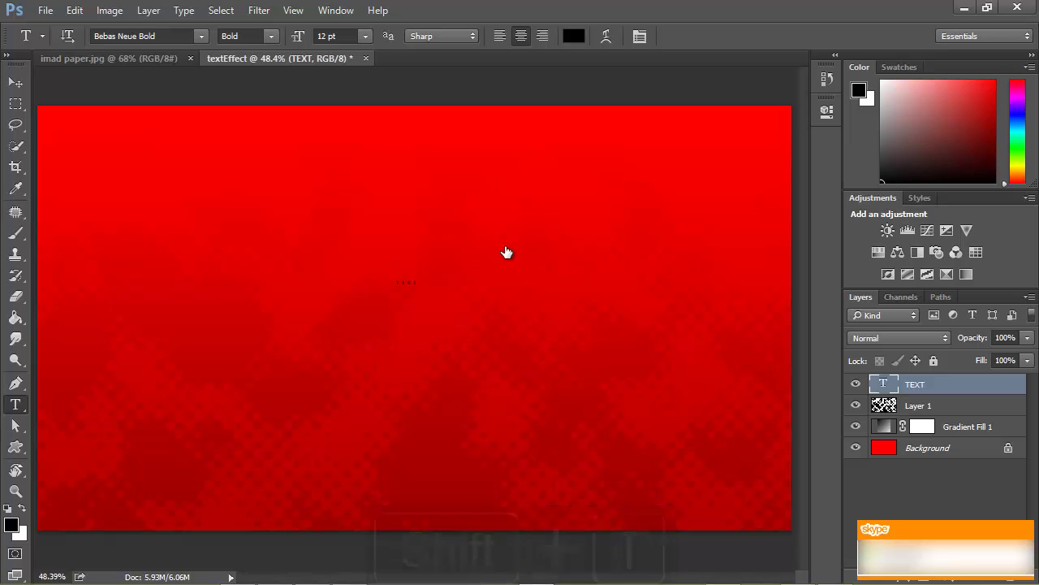
Scale the TEXT layer up proportionally from its center to a font size of about 224 pt
key(ctrl+t)
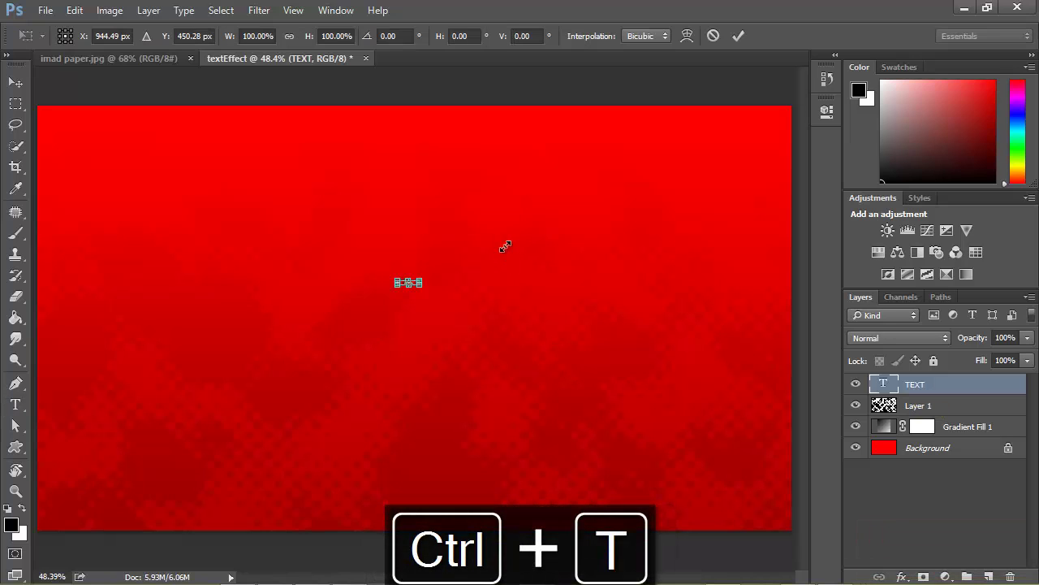
drag(420, 278, 626, 237)
key(Return)
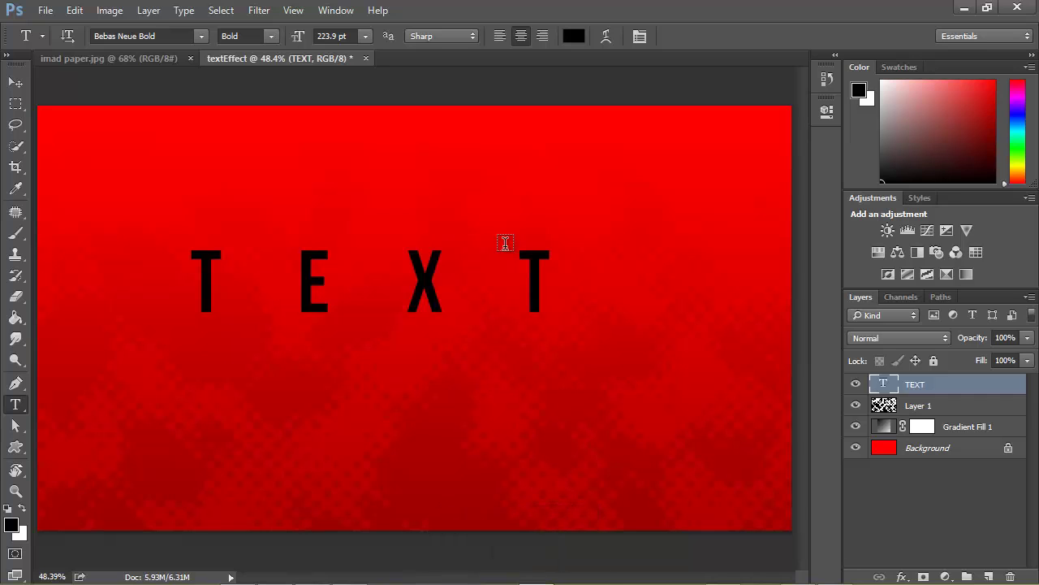
Show the Character settings for the TEXT layer
key(alt+w)
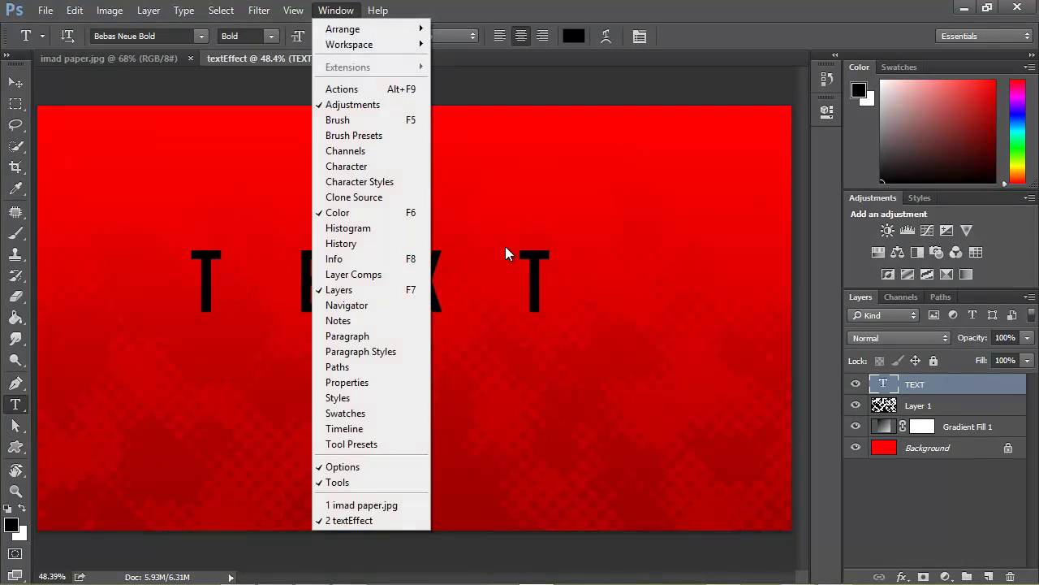
key(Down)
key(Down)
key(Down)
key(Down)
key(Down)
key(Down)
key(Down)
key(Down)
key(Down)
key(Return)
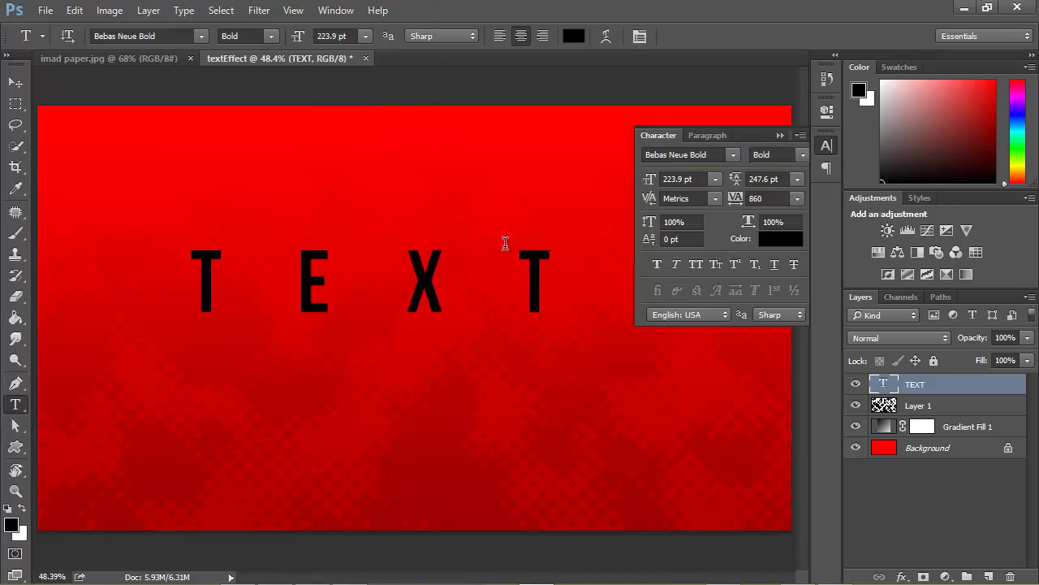
Preview alternative fonts on the TEXT layer, looking through the font list from the Arial faces to the Consolas and Constantia faces
key(alt+Down)
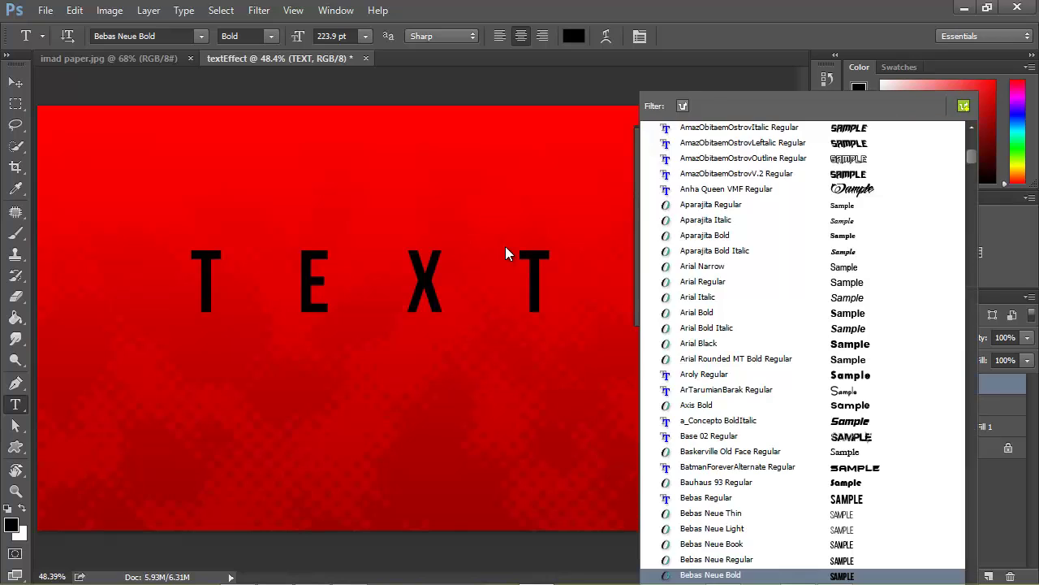
key(Home)
key(Down)
key(Down)
key(Down)
key(Down)
key(Down)
key(Down)
key(Down)
key(Down)
key(Down)
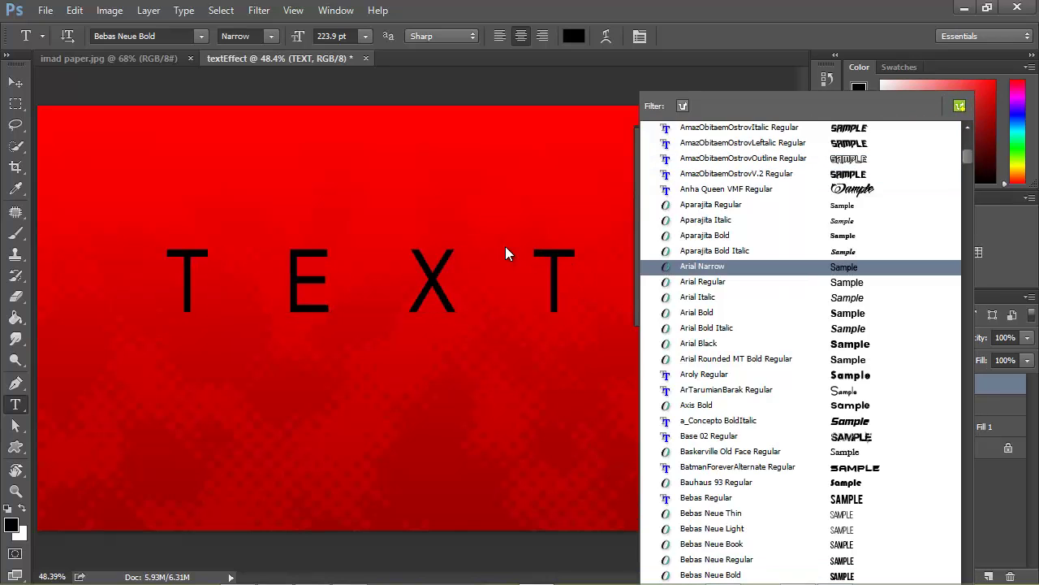
key(Down)
key(Down)
key(Down)
key(Down)
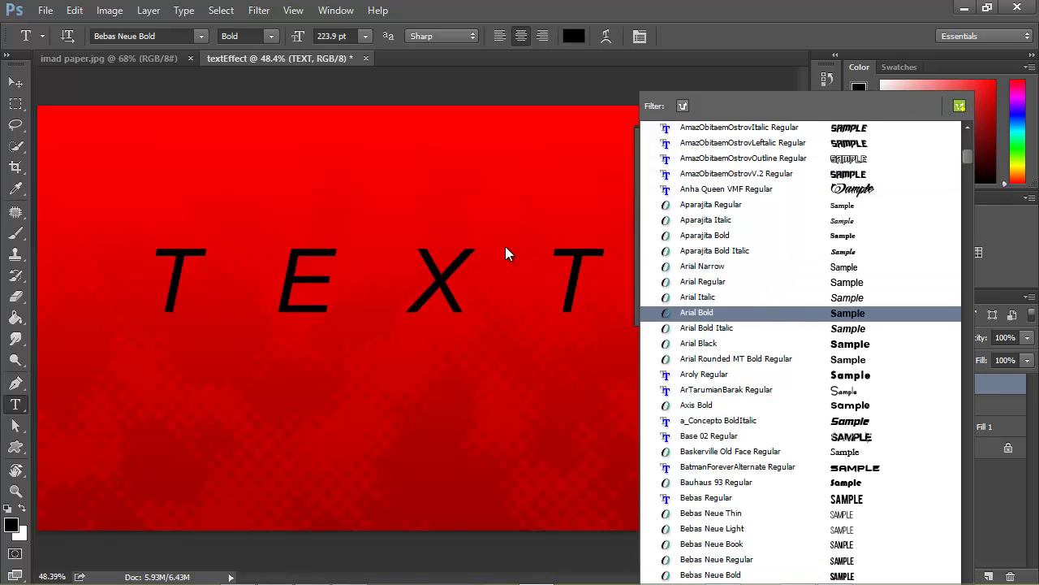
key(Down)
key(Down)
key(Down)
key(Down)
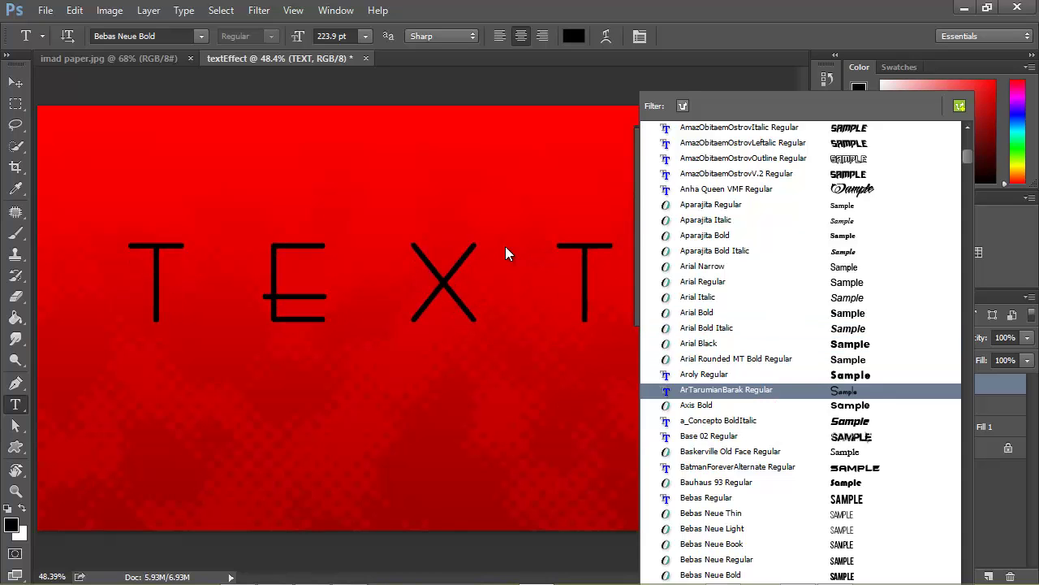
scroll(505, 254, down, 2)
scroll(505, 254, down, 10)
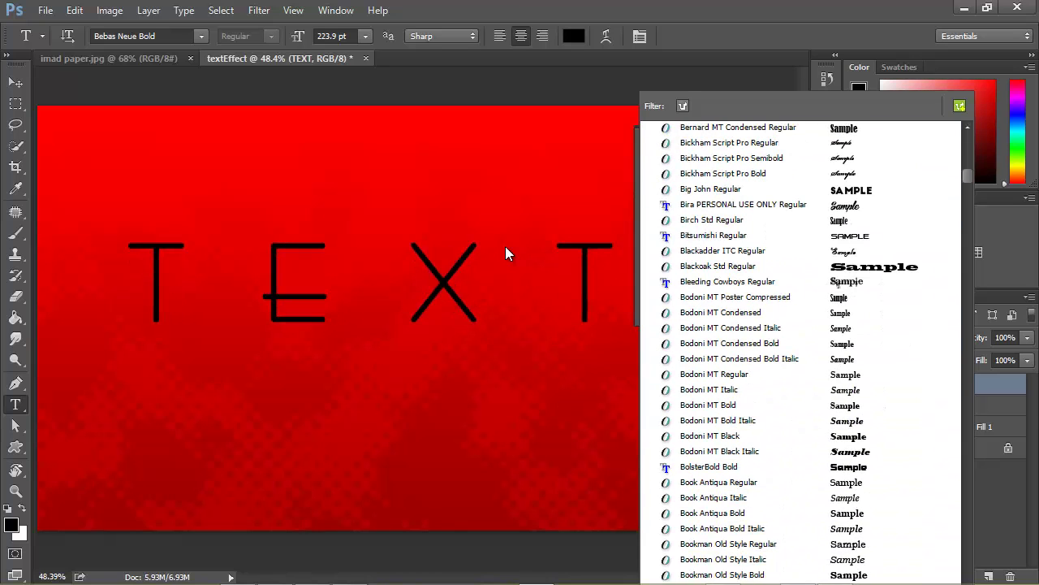
key(Up)
key(Up)
key(Up)
key(Up)
key(Up)
key(Up)
key(Up)
key(Up)
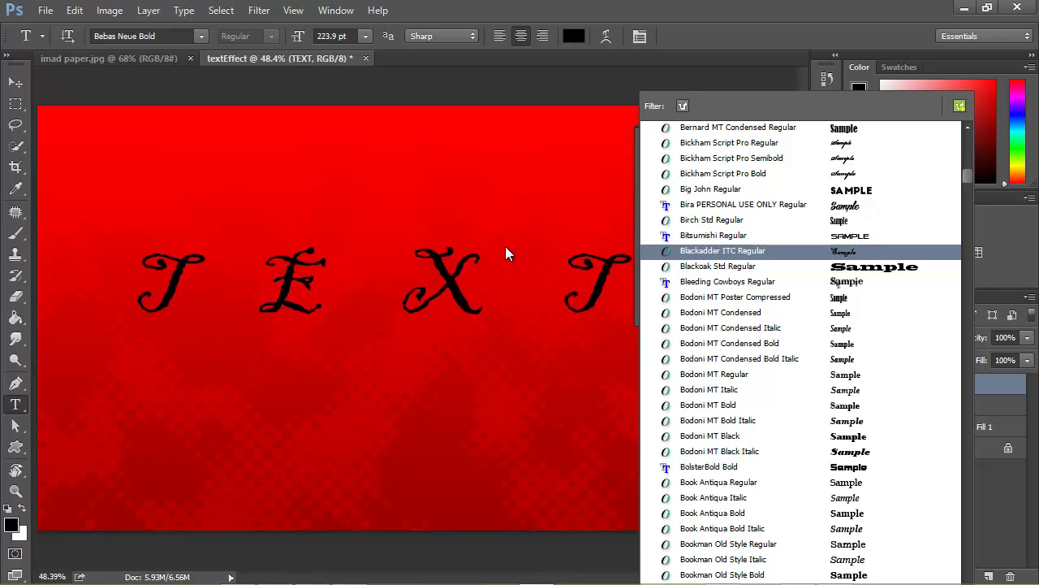
key(Down)
key(Down)
key(Down)
key(Down)
key(Down)
key(Down)
key(Down)
key(Down)
key(Down)
key(Down)
key(Down)
key(Down)
key(Down)
scroll(505, 254, down, 2)
key(Down)
key(Down)
key(Down)
key(Down)
key(Up)
key(Up)
key(Up)
key(Up)
key(Up)
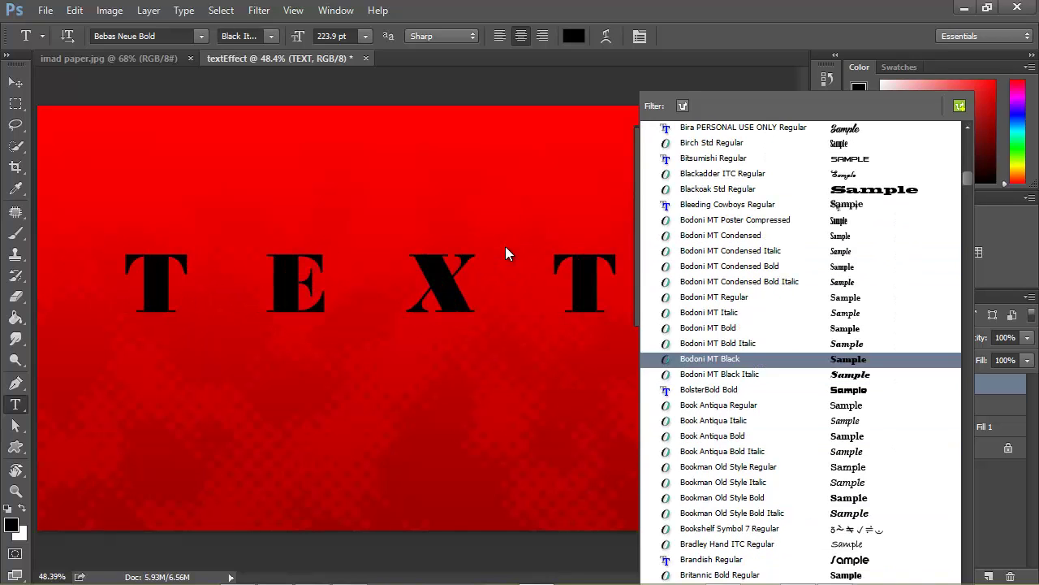
key(Down)
key(Down)
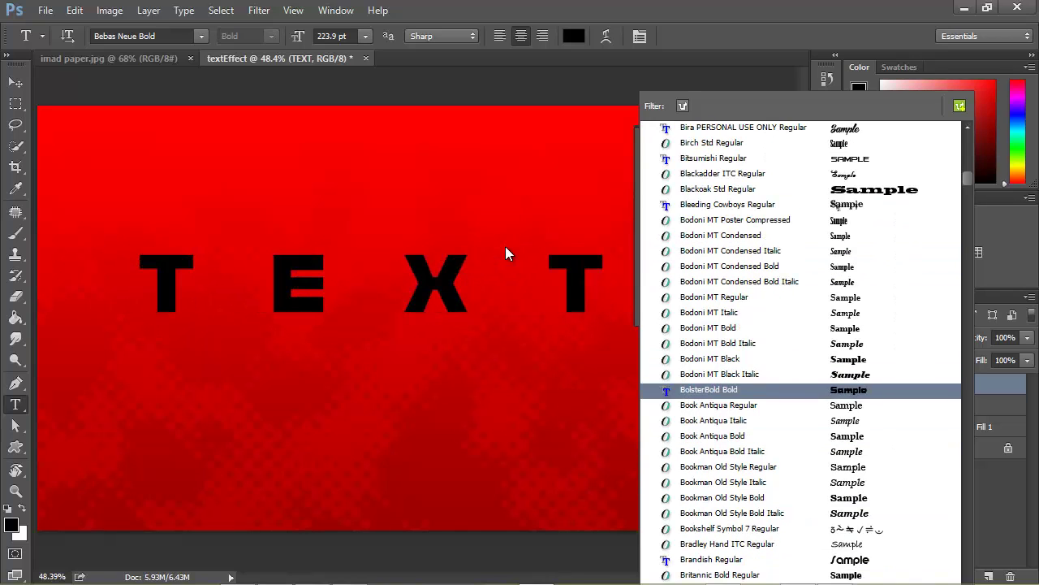
scroll(505, 254, down, 1)
scroll(505, 255, down, 7)
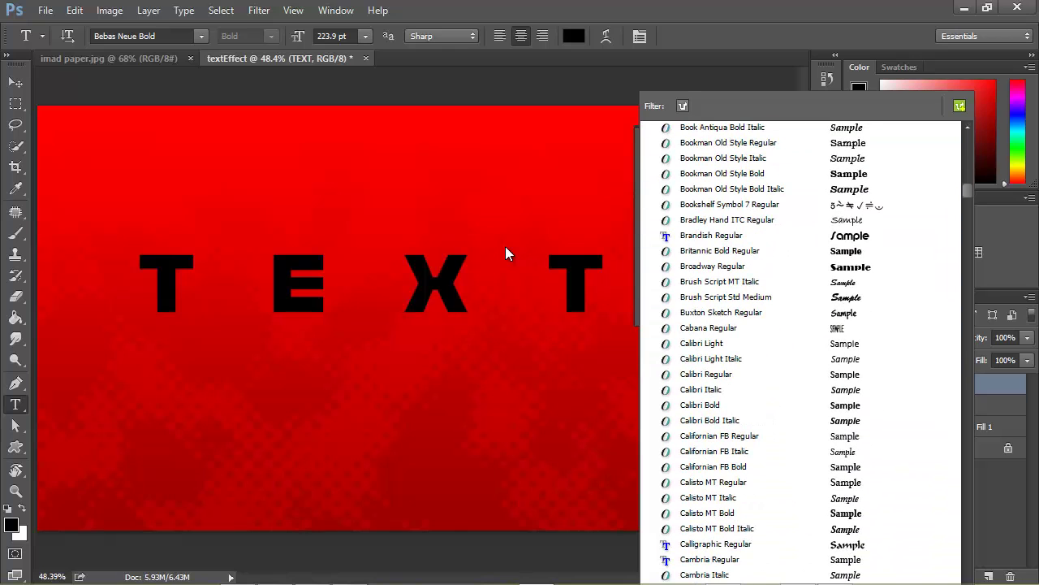
text(calibri)
key(Up)
key(Up)
key(Up)
key(Up)
key(Up)
key(Up)
key(Up)
key(Up)
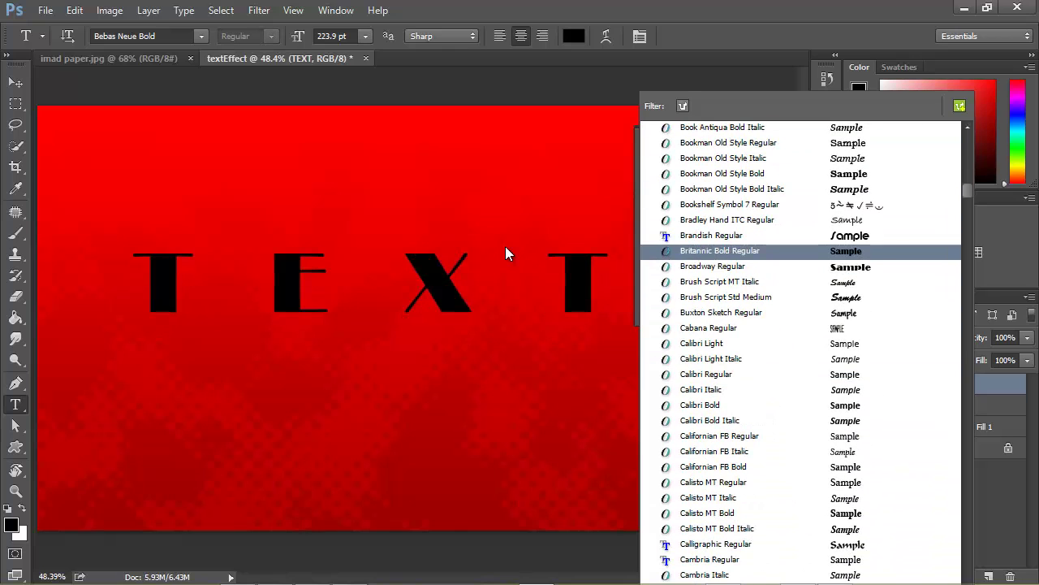
key(Down)
key(Down)
key(Down)
key(Down)
key(Down)
key(Down)
key(Down)
key(Down)
key(Down)
key(Down)
key(Down)
key(Down)
key(Down)
key(Down)
key(Down)
key(Down)
key(Down)
key(Down)
key(Down)
key(Down)
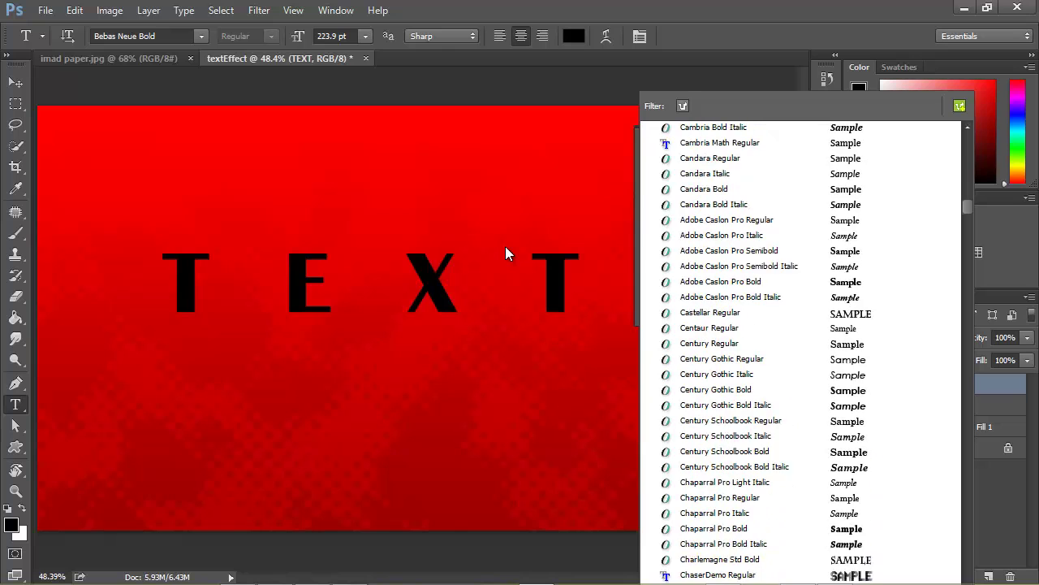
key(Up)
key(Up)
key(Up)
key(Up)
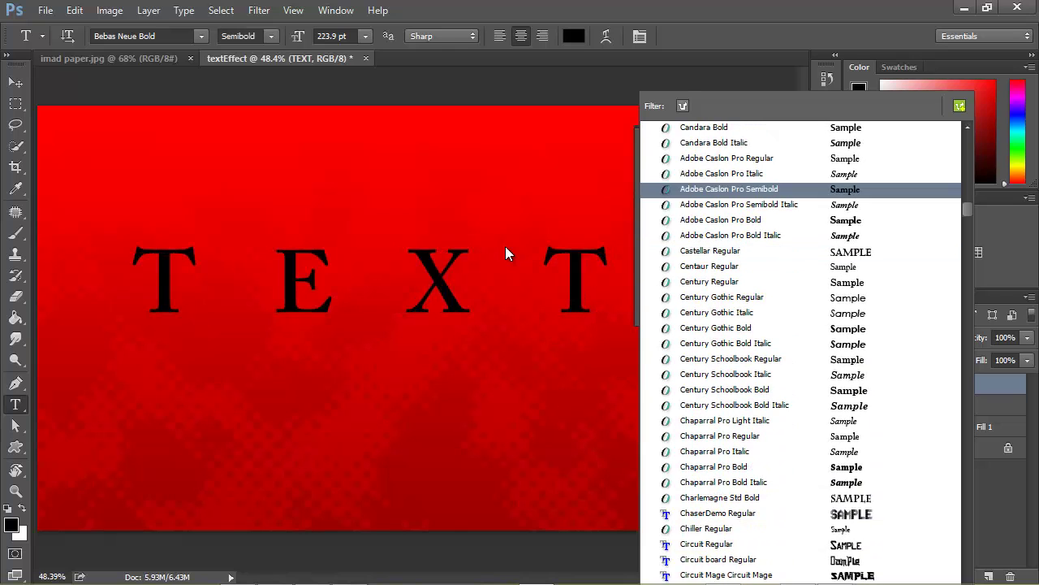
key(Down)
key(Down)
key(Down)
key(Down)
key(Down)
key(Down)
key(Down)
key(Down)
key(Down)
key(Down)
key(Down)
key(Down)
key(Down)
key(Down)
key(Down)
key(Down)
key(Down)
key(Down)
key(Down)
key(Down)
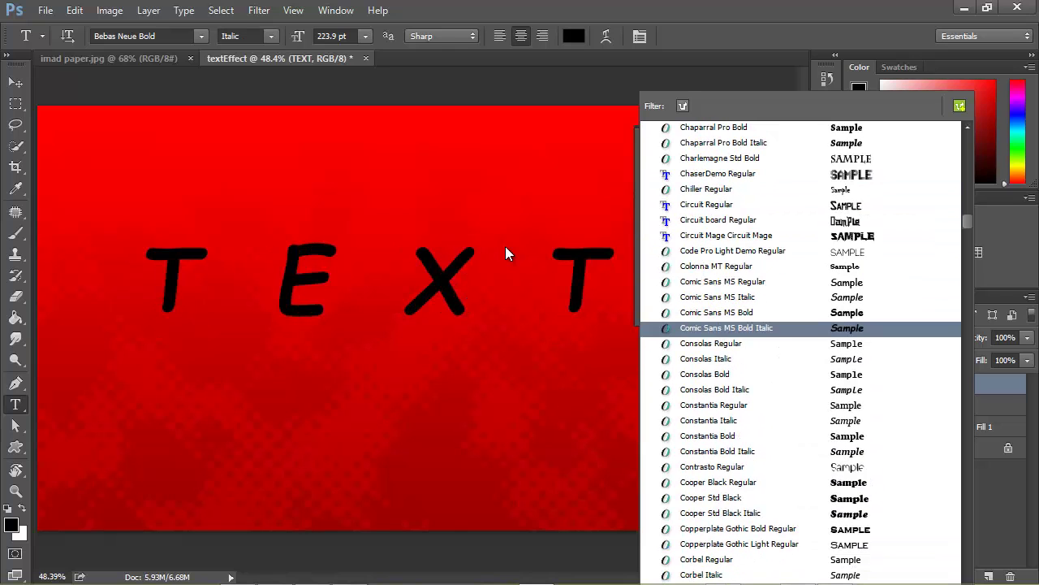
key(Down)
key(Up)
key(Up)
key(Up)
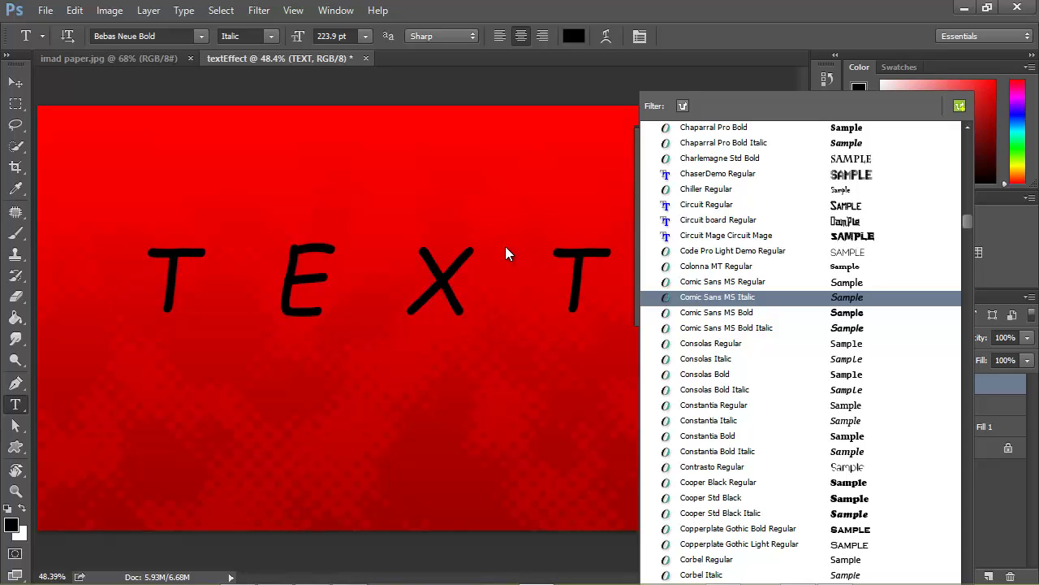
key(Down)
key(Down)
key(Down)
key(Down)
key(Down)
key(Down)
key(Down)
key(Down)
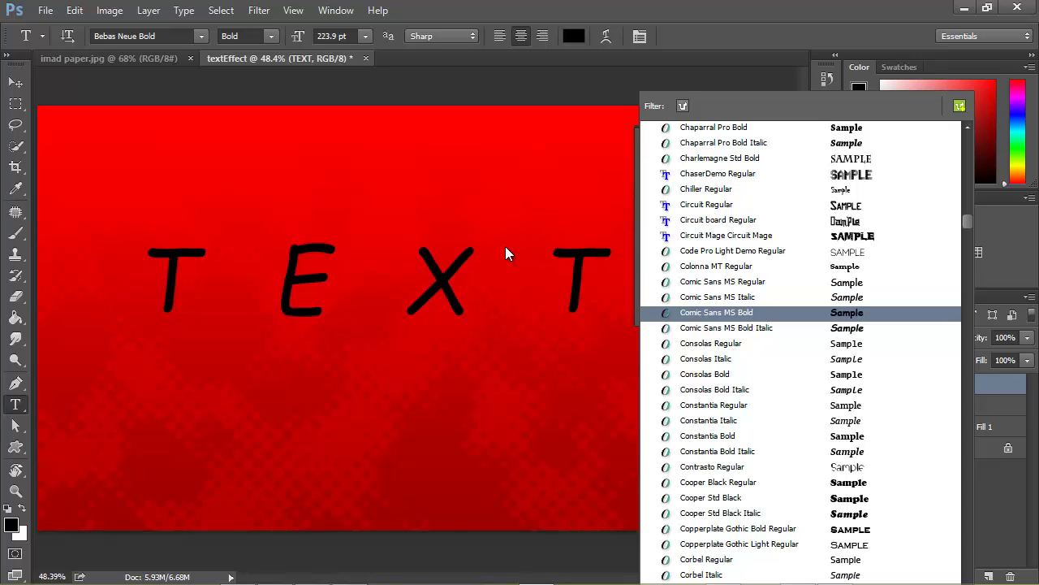
key(Down)
key(Down)
key(Down)
key(Down)
key(Down)
key(Down)
key(Down)
key(Down)
key(Down)
key(Down)
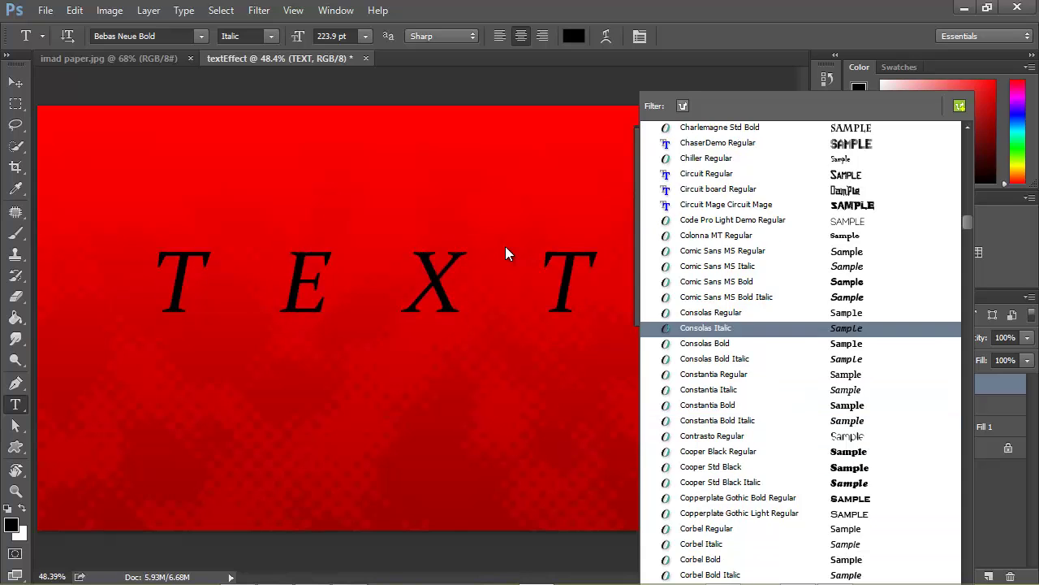
key(Escape)
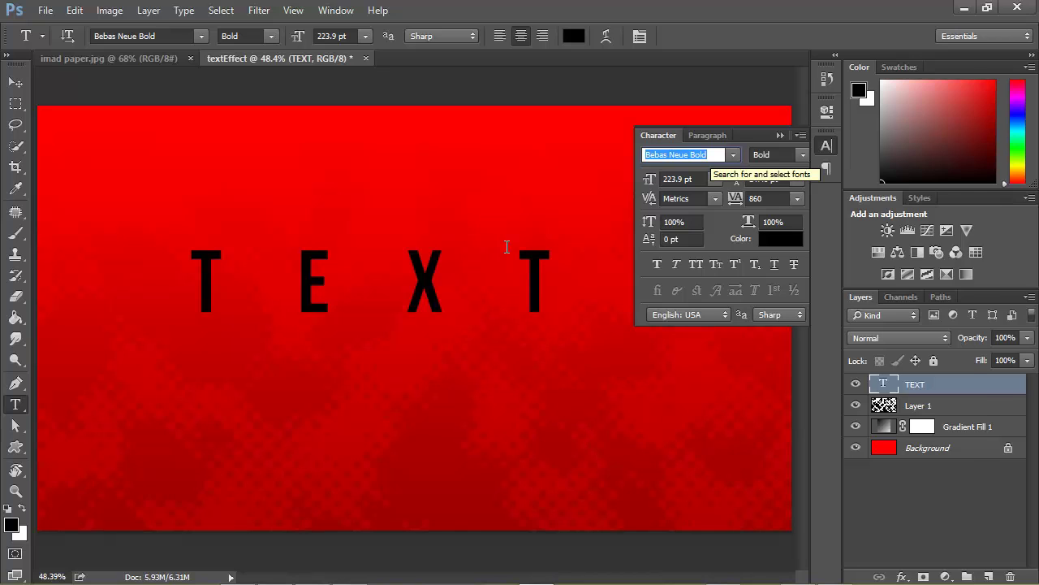
Search the fonts for "op" and set the TEXT layer's font to Open Sans Bold
text(op)
key(Down)
key(Up)
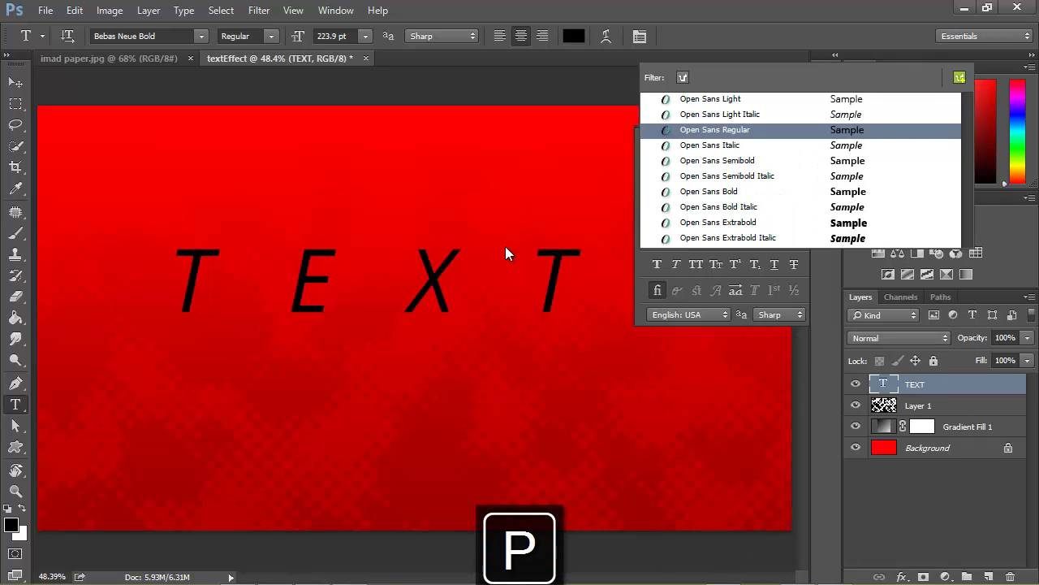
key(Down)
key(Down)
key(Down)
key(Down)
key(Down)
key(Up)
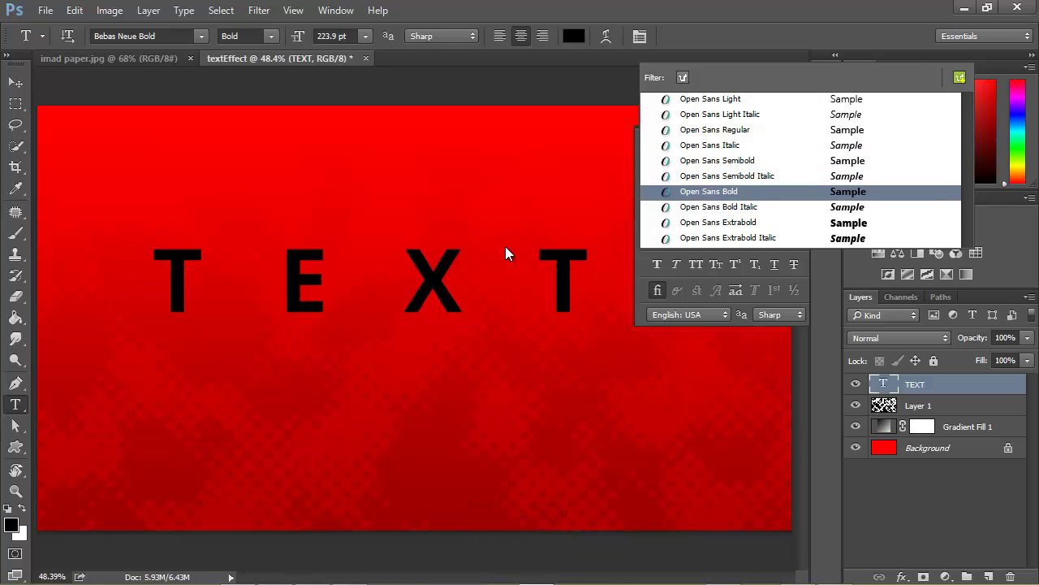
key(Return)
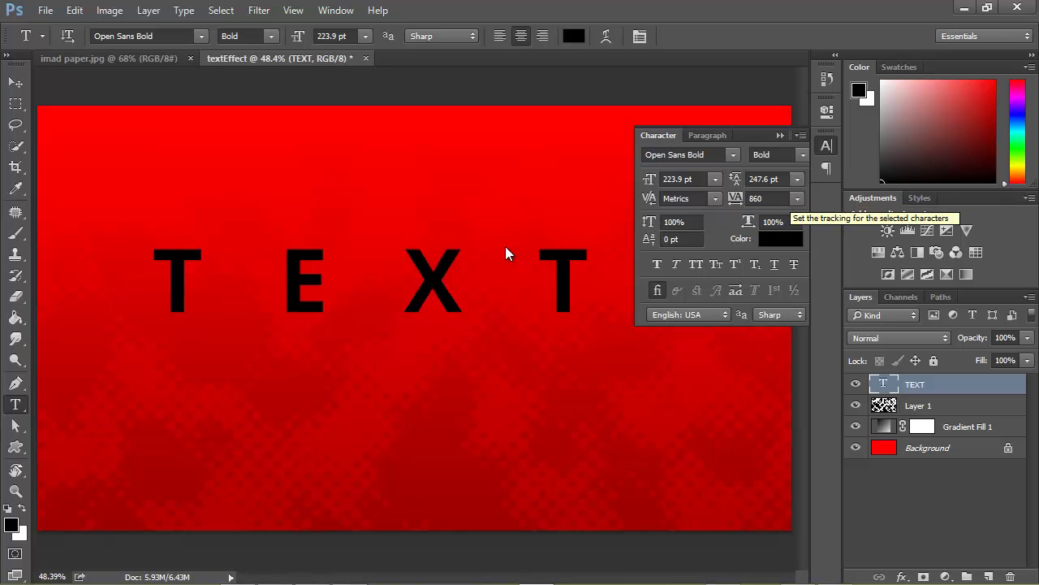
Reduce the TEXT layer's character tracking to 0 and tighten it again to -100
click(798, 198)
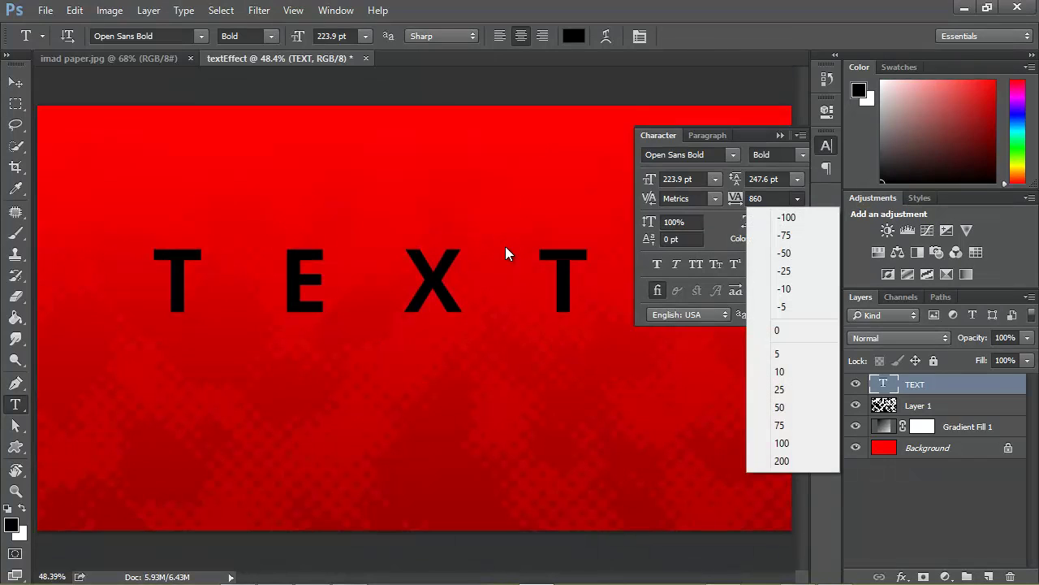
key(Up)
key(Up)
key(Up)
key(Up)
key(Up)
key(Up)
key(Up)
key(Up)
key(Return)
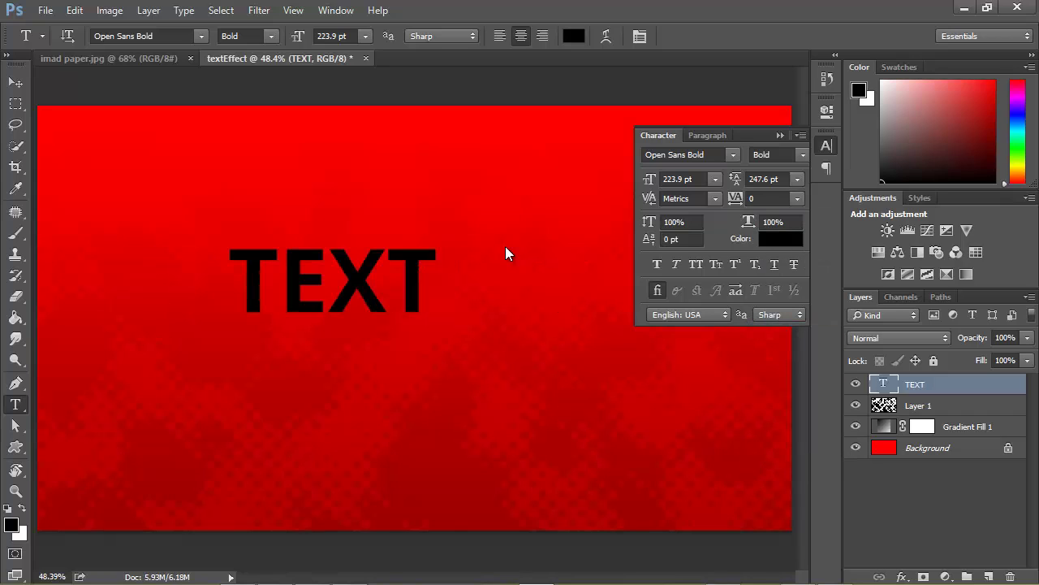
click(798, 198)
click(789, 218)
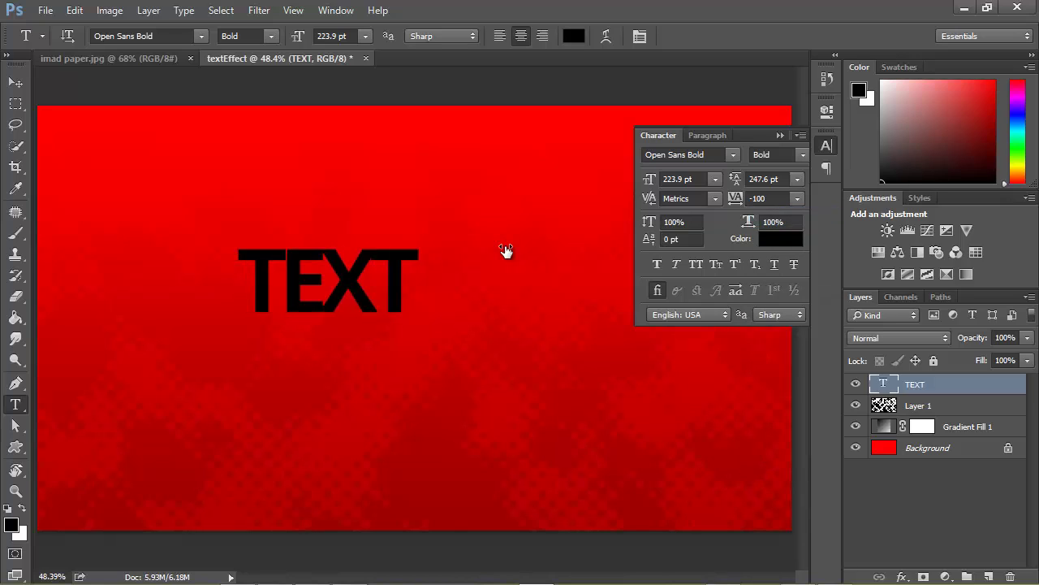
Tighten the TEXT layer's character tracking, trying -300 first and settling on -220
drag(736, 198, 714, 198)
key(shift+Down)
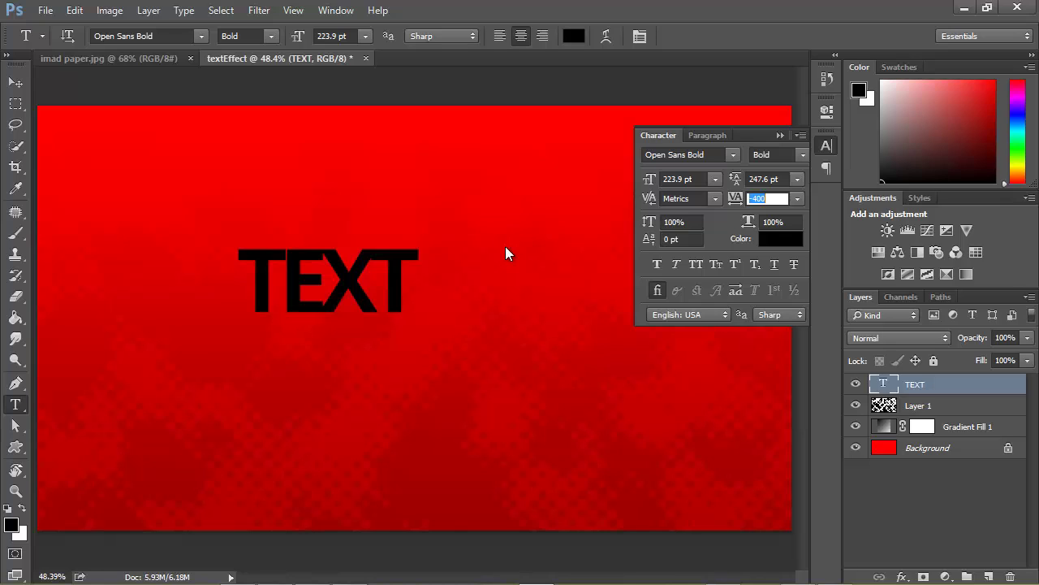
text(-300)
drag(506, 247, 506, 248)
key(ctrl+a)
text(-220)
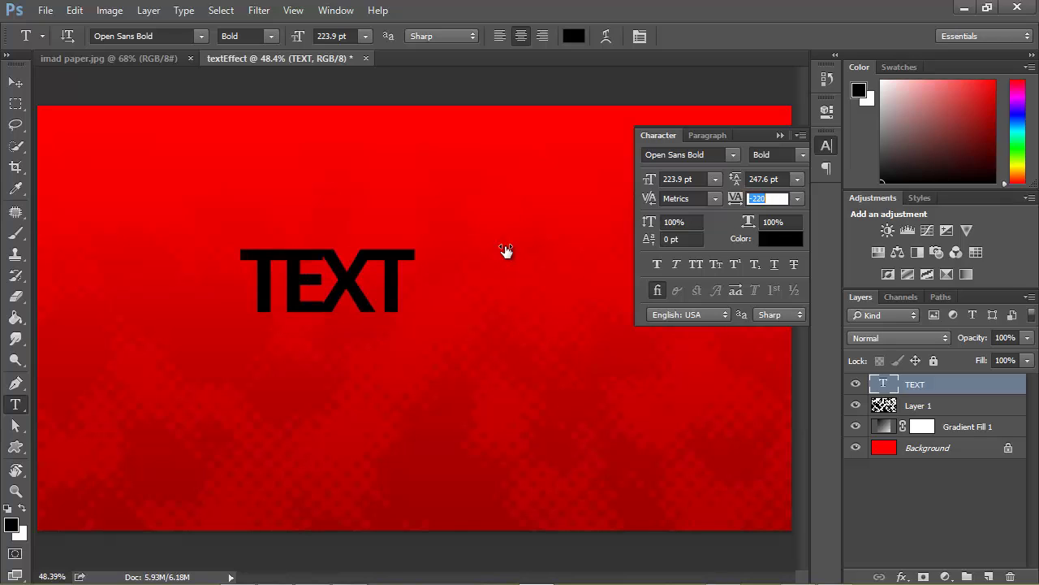
key(Return)
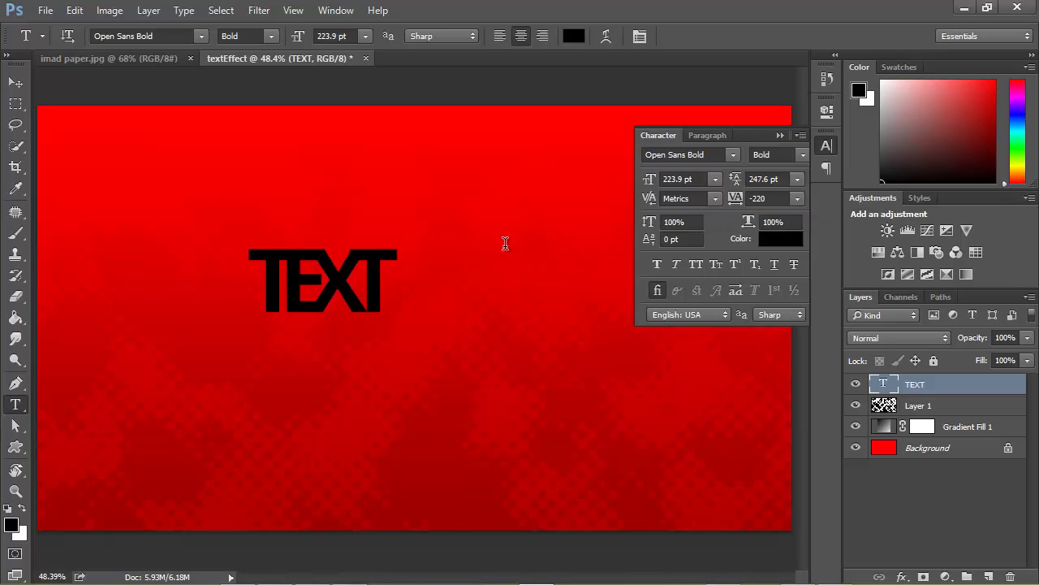
click(347, 280)
key(shift+Left)
key(shift+Left)
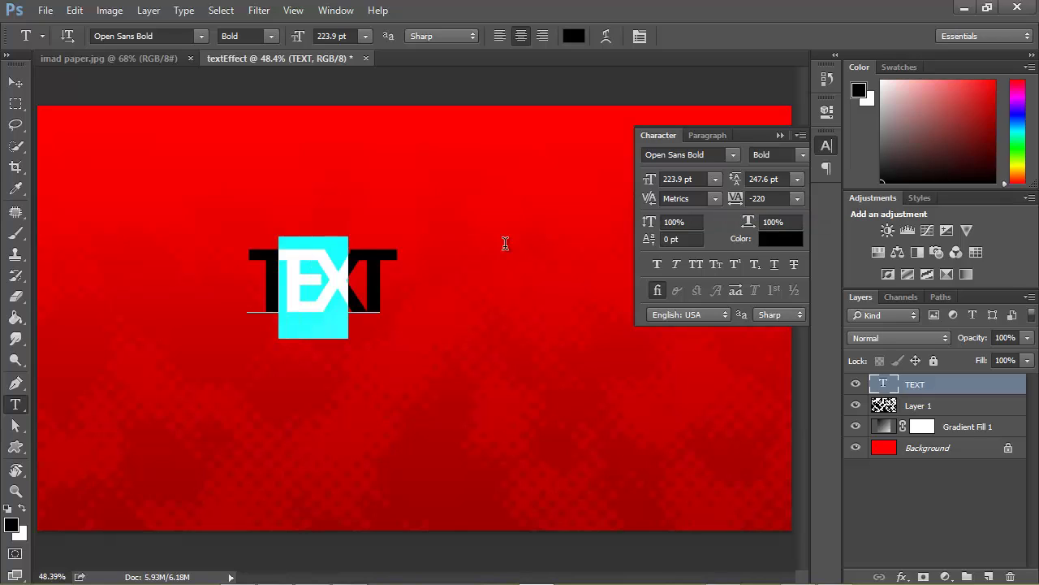
key(shift+Left)
key(shift+Right)
key(shift+Right)
key(shift+Right)
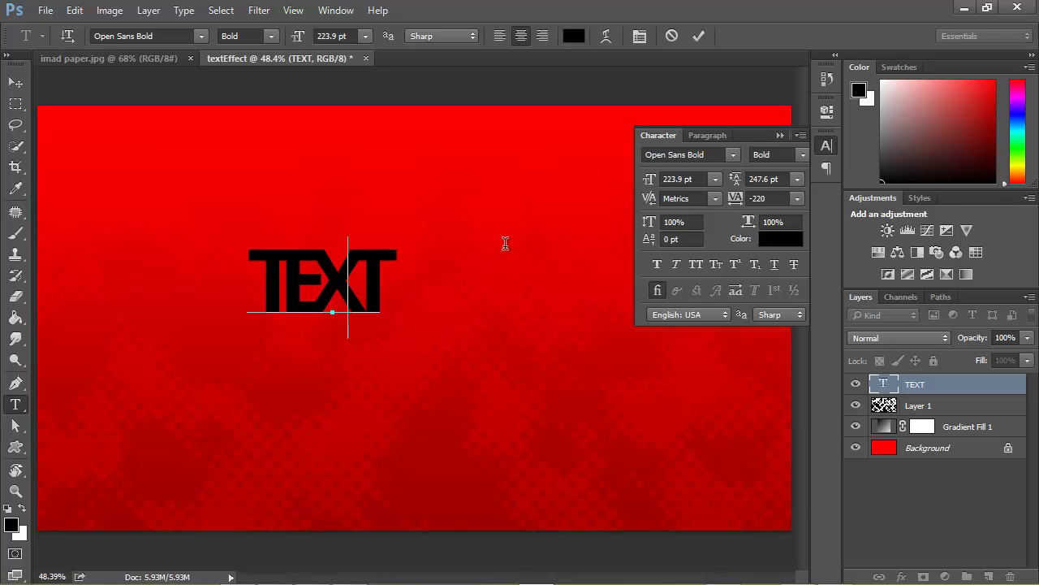
key(ctrl+Return)
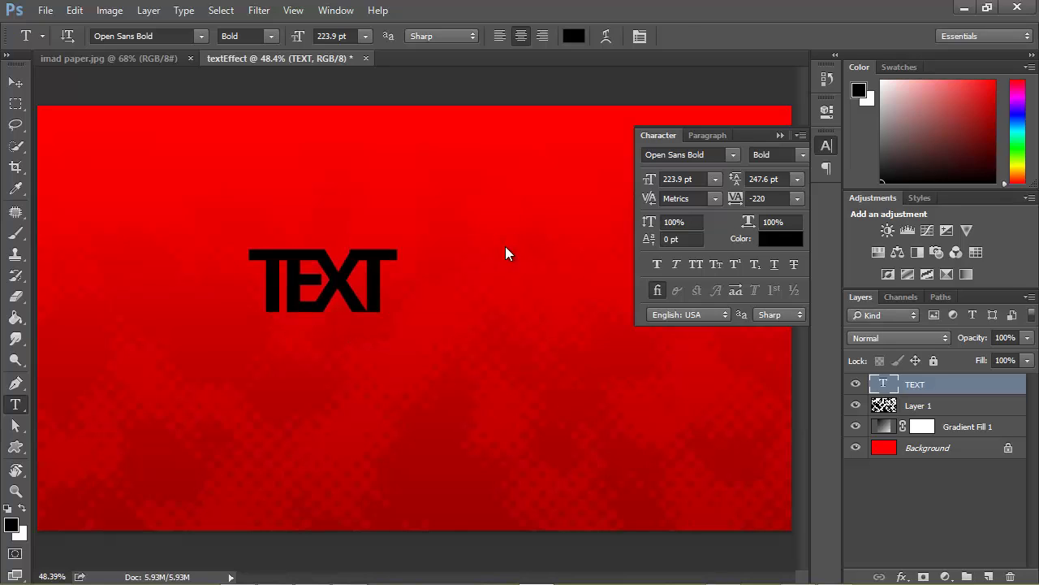
Set the TEXT layer's text color to white (ffffff)
click(573, 36)
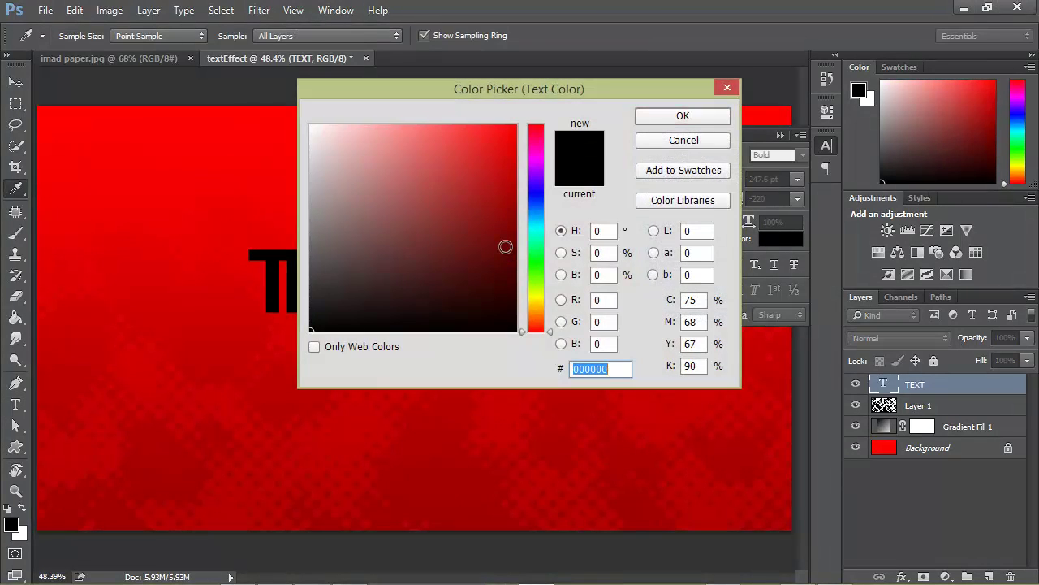
text(ffffff)
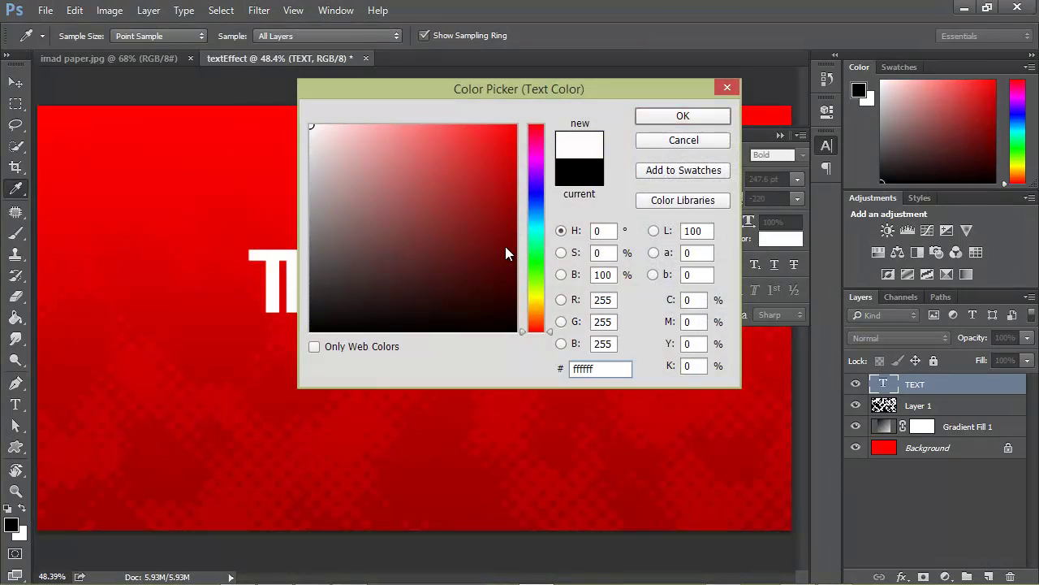
key(Return)
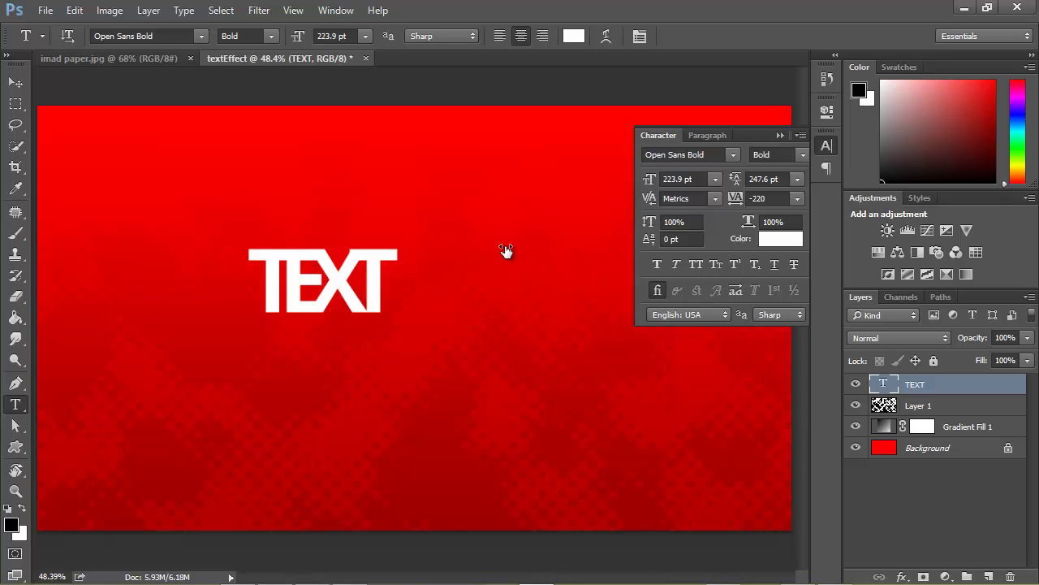
Enlarge the TEXT layer's font size to 500 pt and hide the Character settings
key(Return)
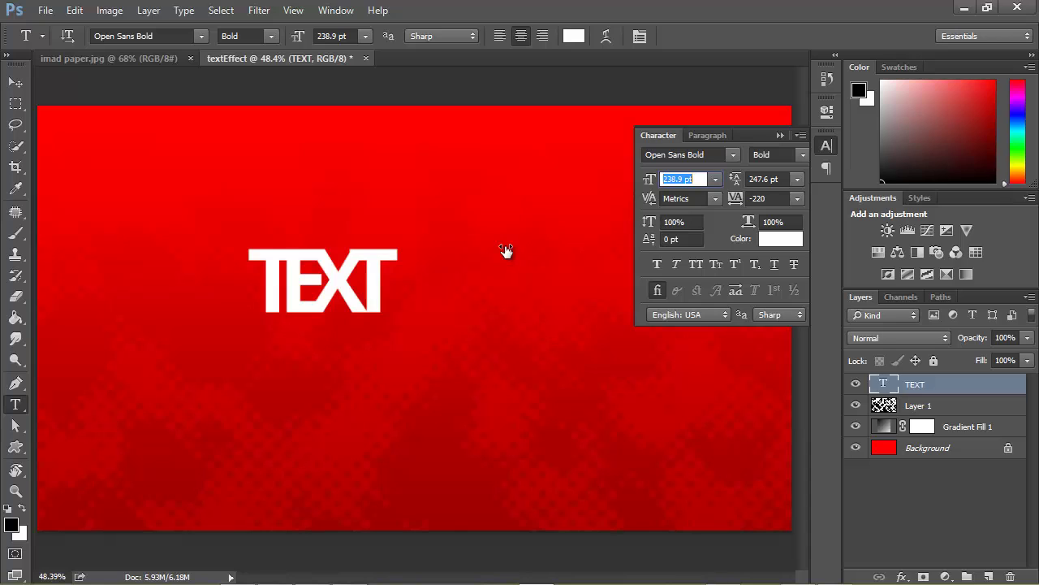
drag(506, 251, 507, 247)
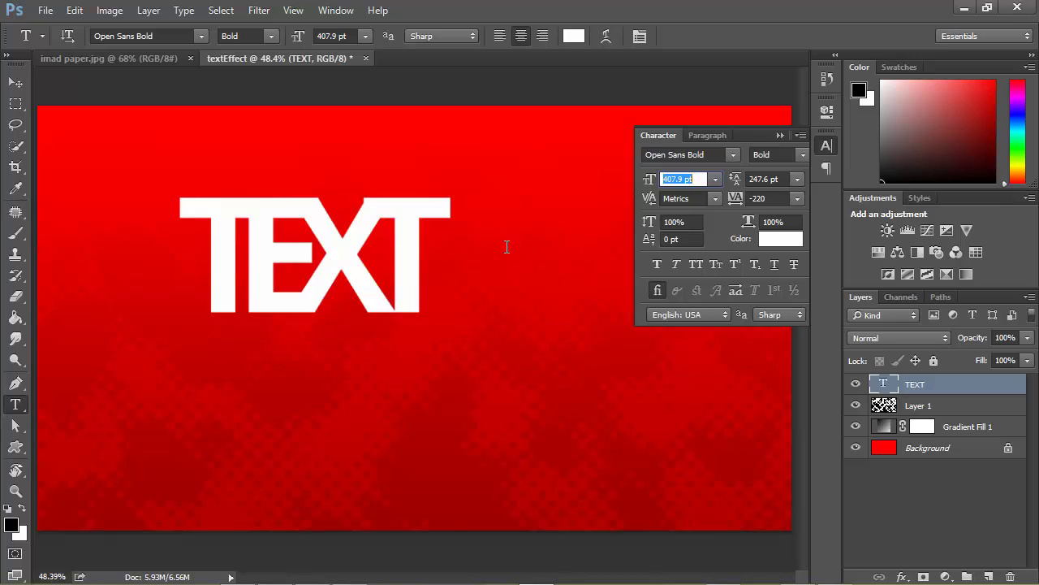
text(500)
key(Return)
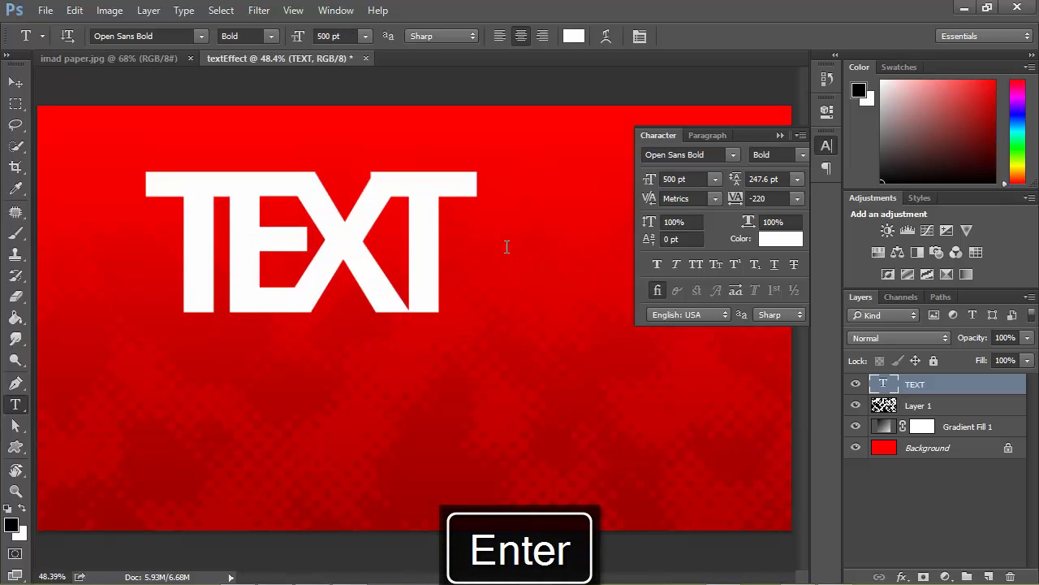
click(505, 243)
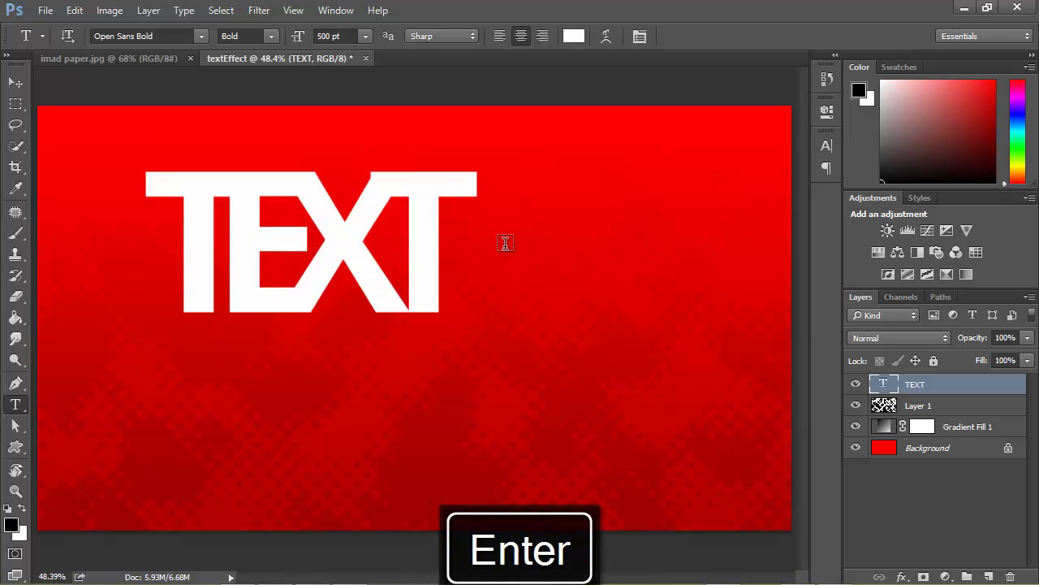
Move the enlarged TEXT layer in large nudges rightward and downward to about the middle of the canvas
key(v)
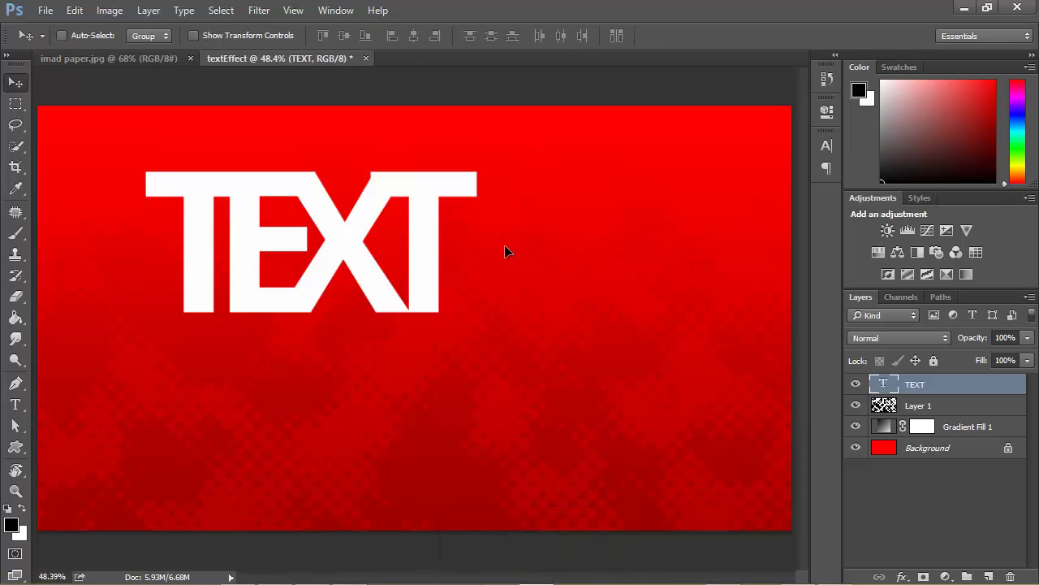
key(shift+Right)
key(shift+Right)
key(shift+Right)
key(shift+Right)
key(shift+Right)
key(shift+Right)
key(shift+Right)
key(shift+Right)
key(shift+Right)
key(shift+Right)
key(shift+Right)
key(shift+Right)
key(shift+Right)
key(shift+Right)
key(shift+Right)
key(shift+Right)
key(shift+Right)
key(shift+Right)
key(shift+Right)
key(shift+Right)
key(shift+Down)
key(shift+Down)
key(shift+Down)
key(shift+Down)
key(shift+Down)
key(shift+Down)
key(shift+Down)
key(shift+Down)
key(shift+Down)
key(shift+Down)
key(shift+Down)
key(shift+Down)
key(shift+Down)
key(shift+Down)
key(shift+Down)
key(shift+Down)
key(shift+Down)
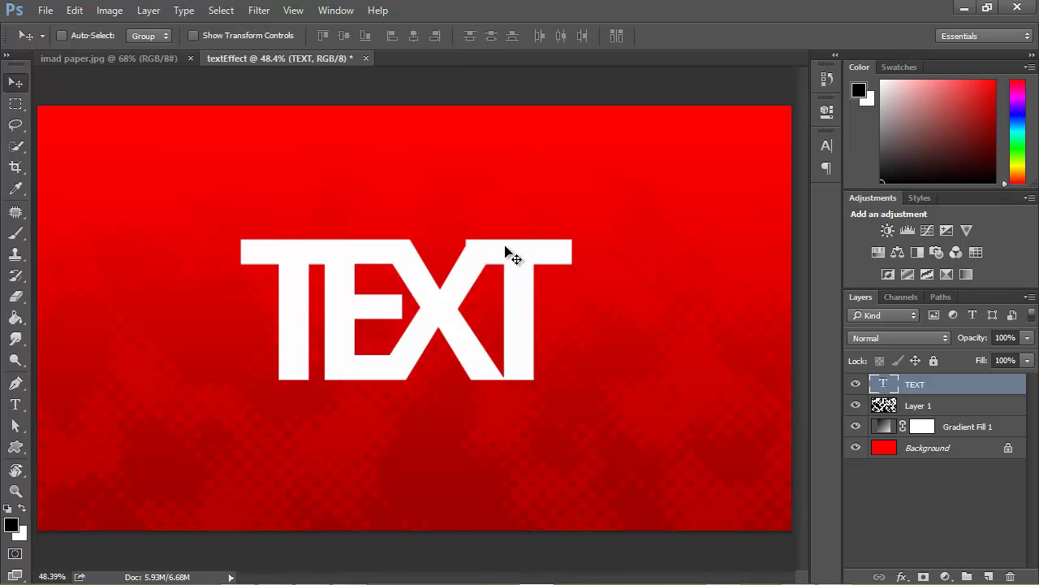
Select only the letter X in TEXT, loosen its tracking to -140 so it joins the final T cleanly, and commit the edit
key(t)
key(ctrl+1)
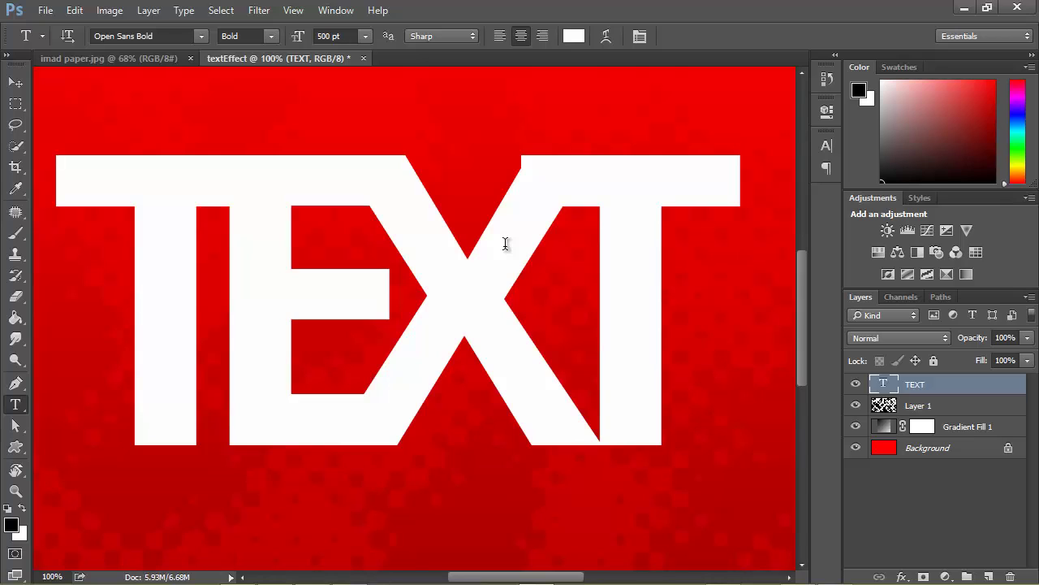
click(505, 244)
key(shift+Left)
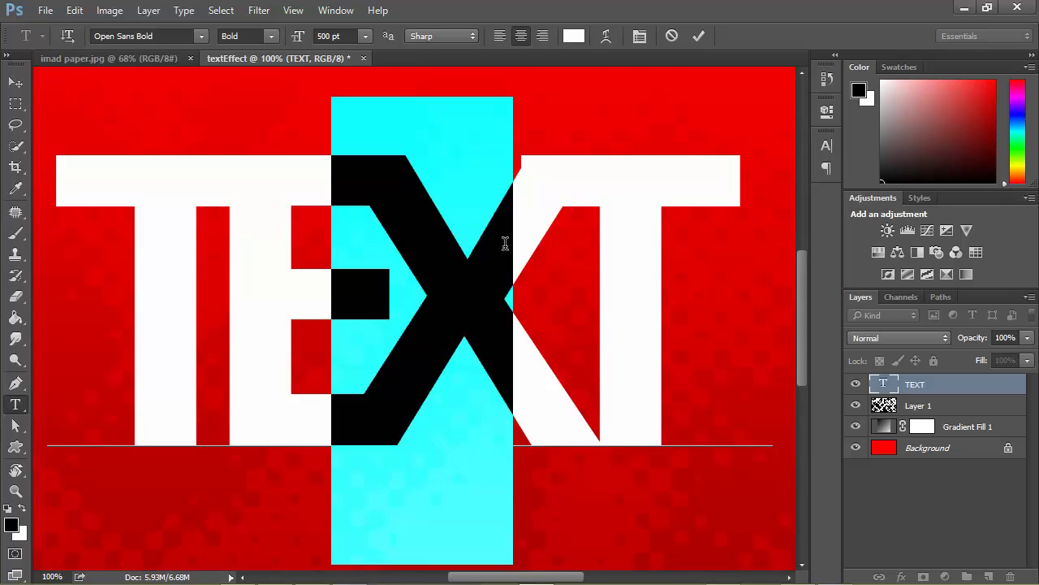
key(ctrl+t)
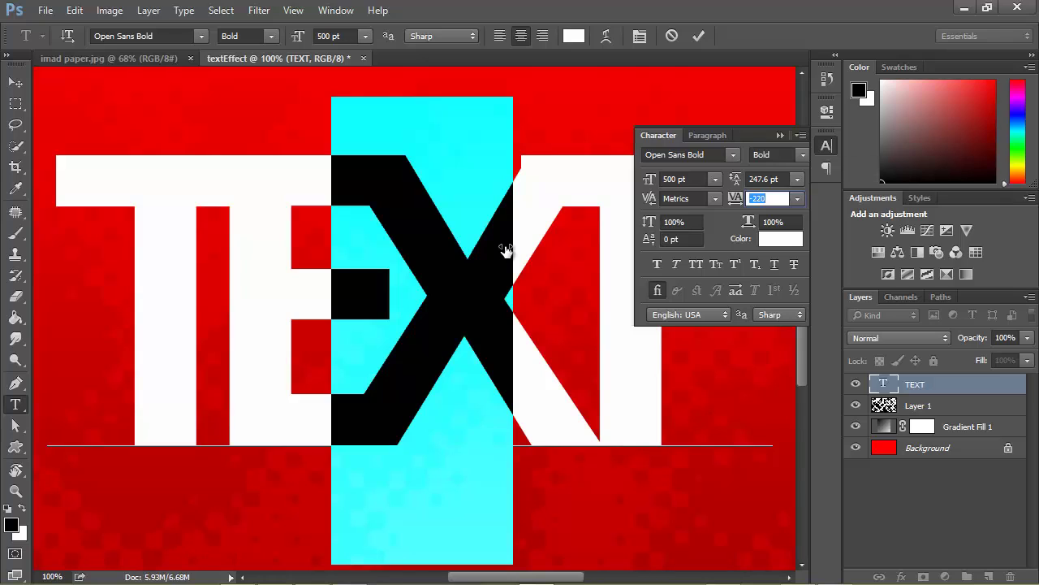
key(Up)
key(Up)
key(Up)
key(Up)
key(Up)
key(Up)
key(Up)
key(Up)
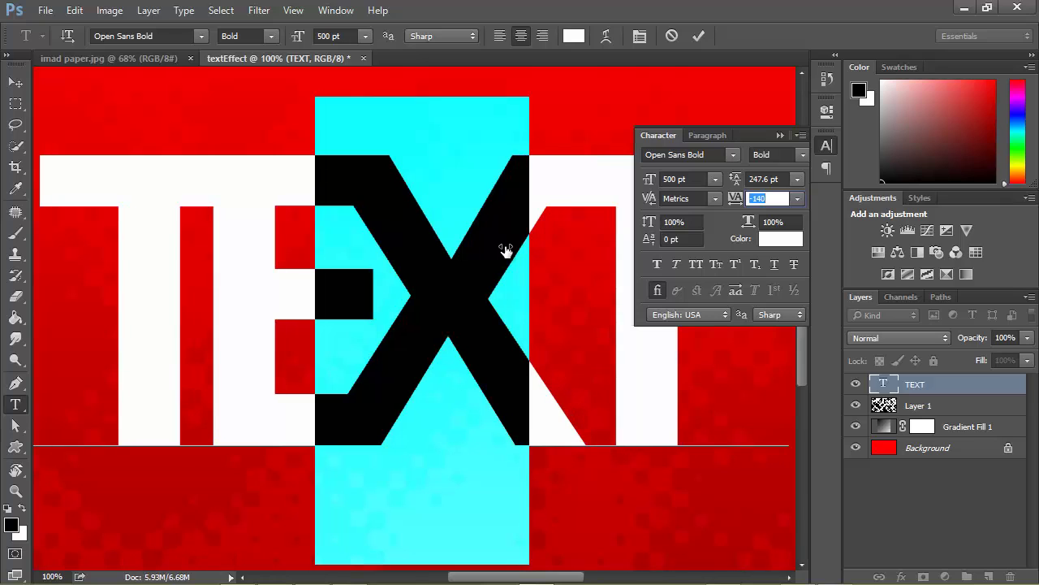
key(ctrl+t)
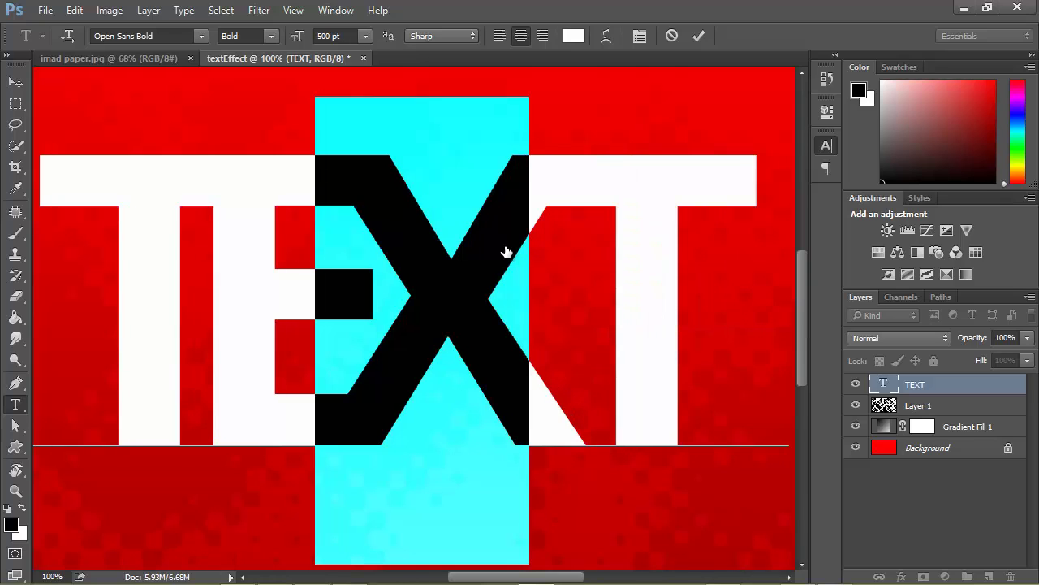
key(ctrl+Return)
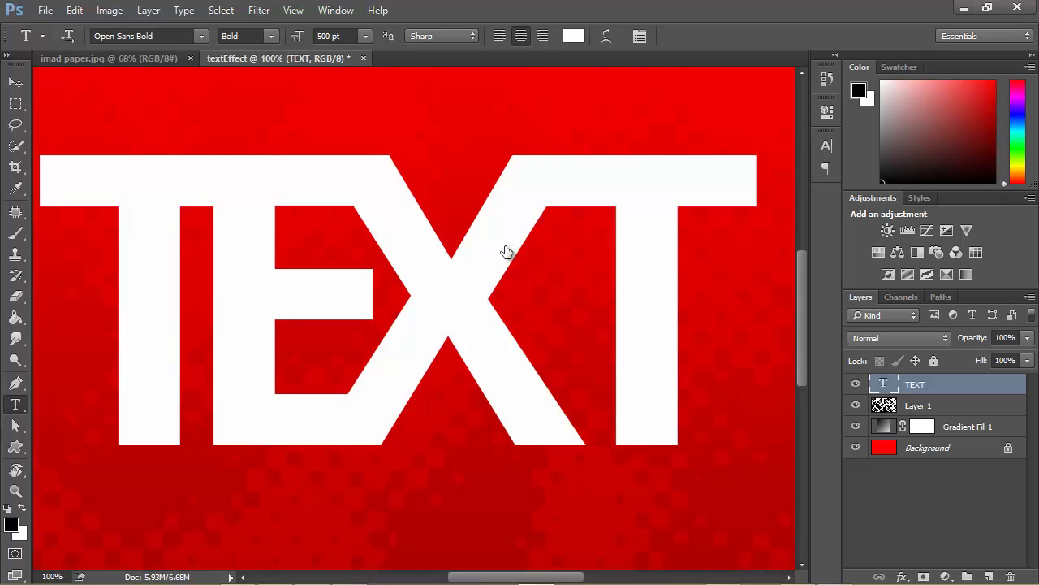
Add a Drop Shadow layer style to the TEXT layer, keeping the lettering in view beside the settings
key(ctrl+0)
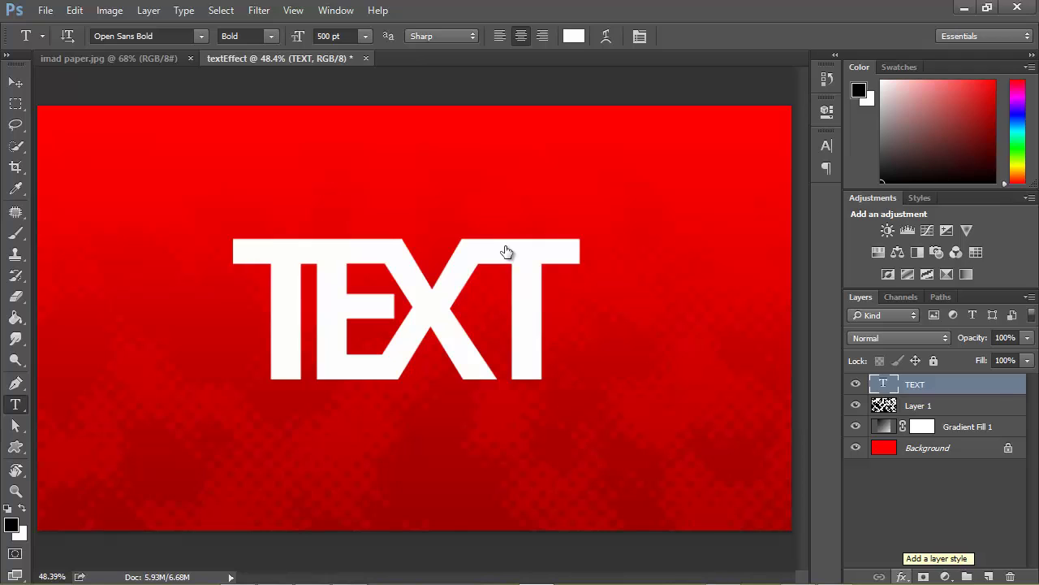
click(902, 577)
key(Up)
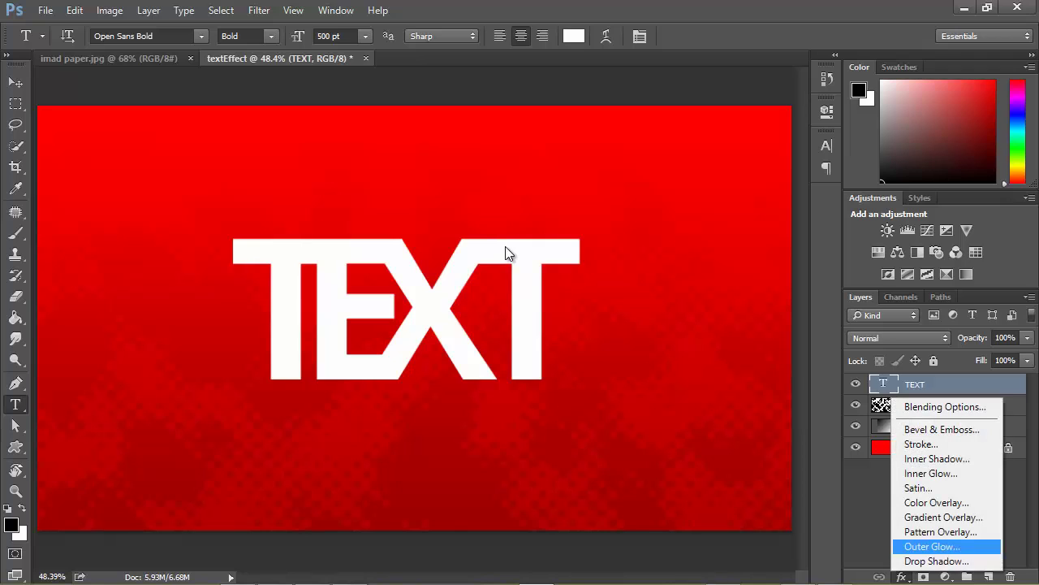
key(Up)
key(Up)
key(Up)
key(Up)
key(Up)
key(Up)
key(Up)
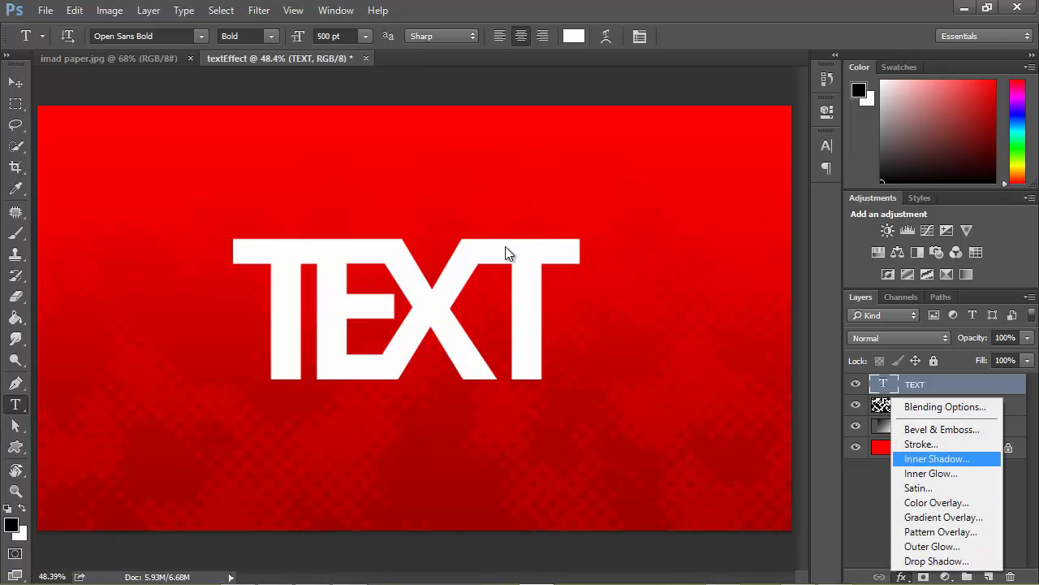
key(Down)
key(Down)
key(Down)
key(Down)
key(Down)
key(Down)
key(Down)
key(Down)
key(Return)
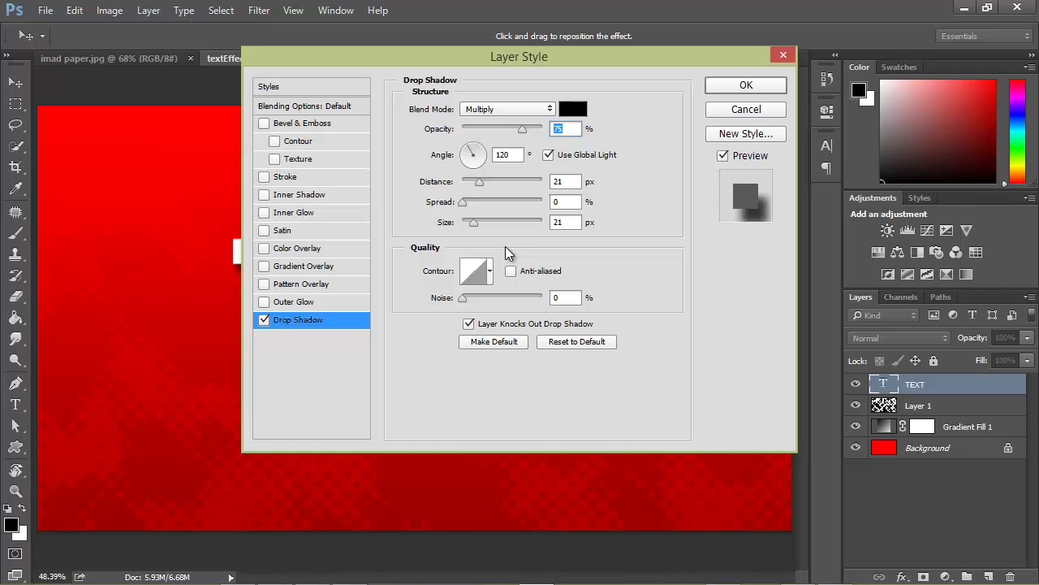
mouse_move(519, 56)
mouse_down()
mouse_move(793, 109)
mouse_move(813, 98)
mouse_up()
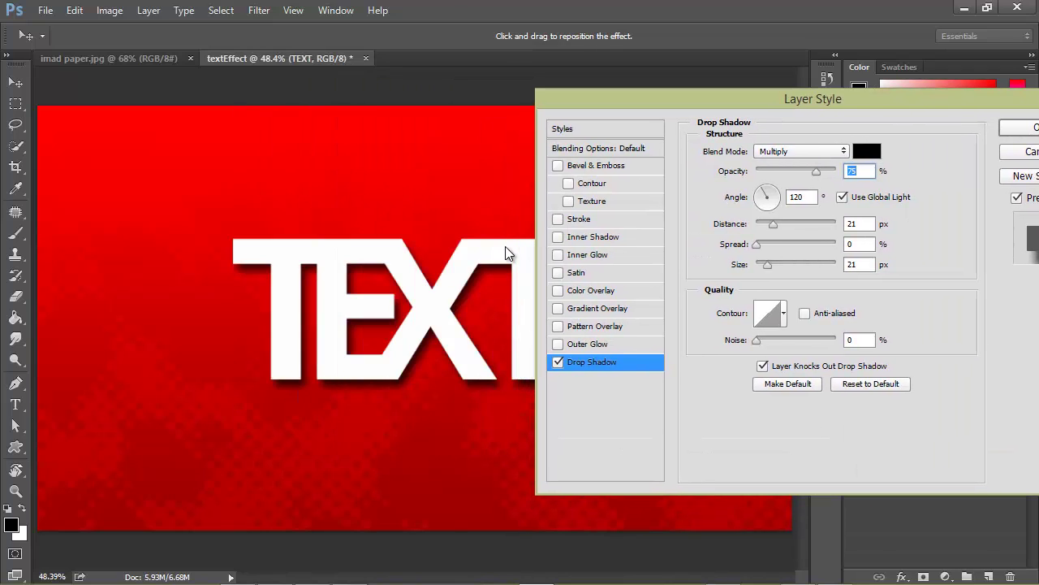
Set the drop shadow's distance to 10 px, angle to 90° and opacity to 42%
key(Tab)
key(Tab)
key(Down)
key(Down)
key(Down)
key(Down)
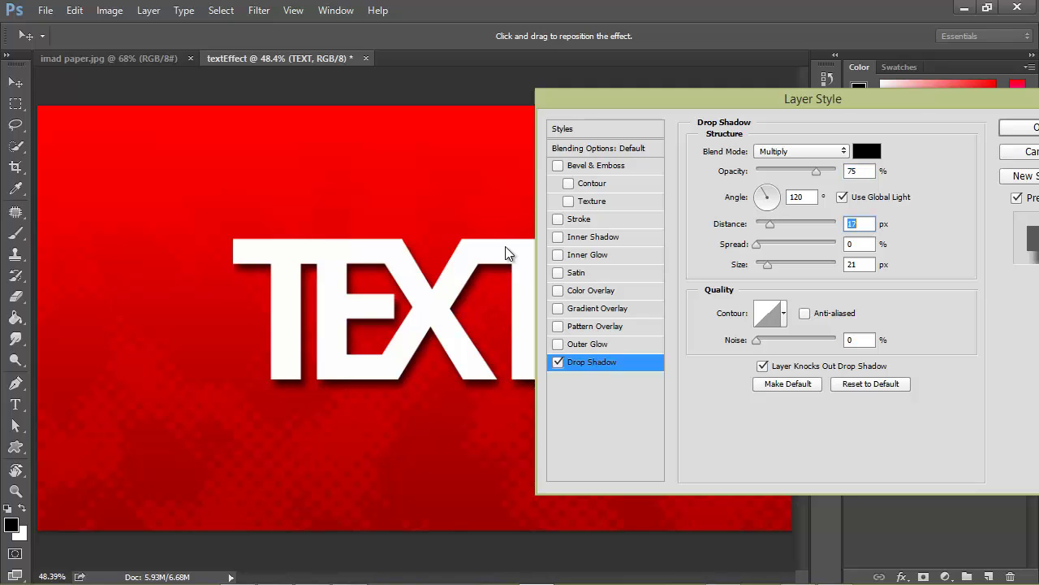
key(Down)
key(Down)
key(Down)
key(Down)
key(Down)
key(Down)
key(Down)
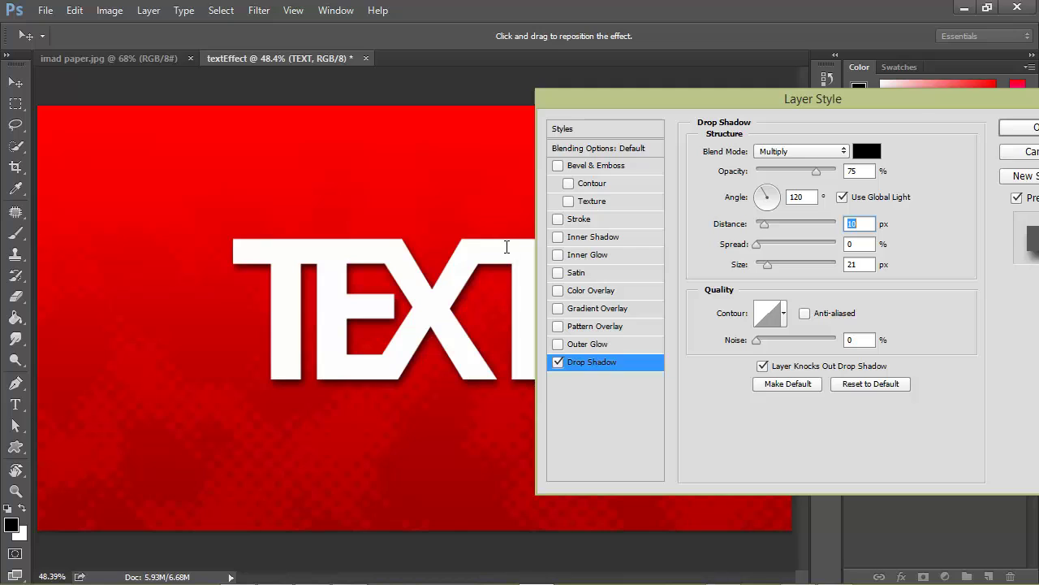
key(shift+Tab)
text(90)
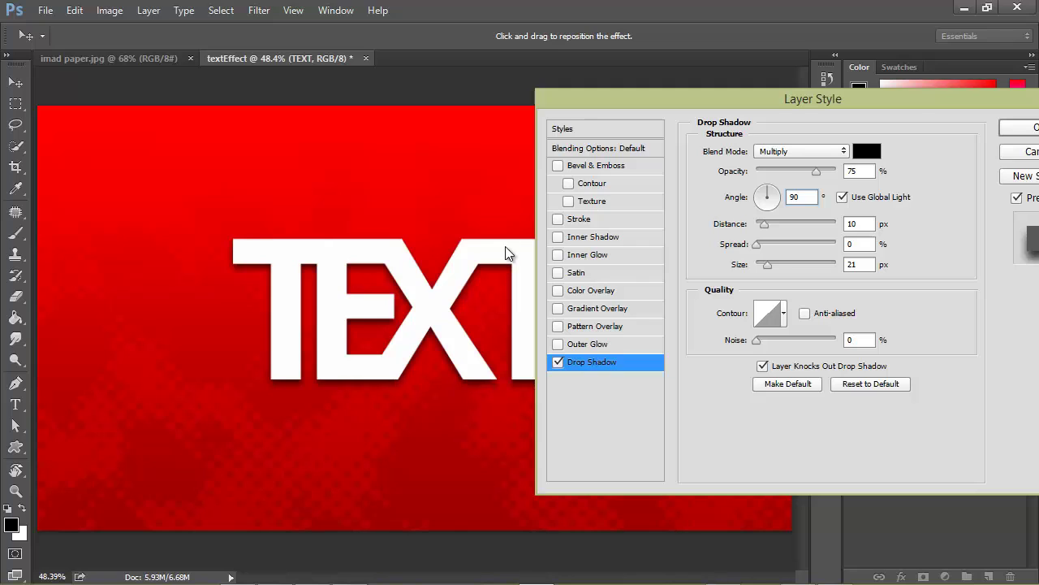
key(shift+Tab)
text(42)
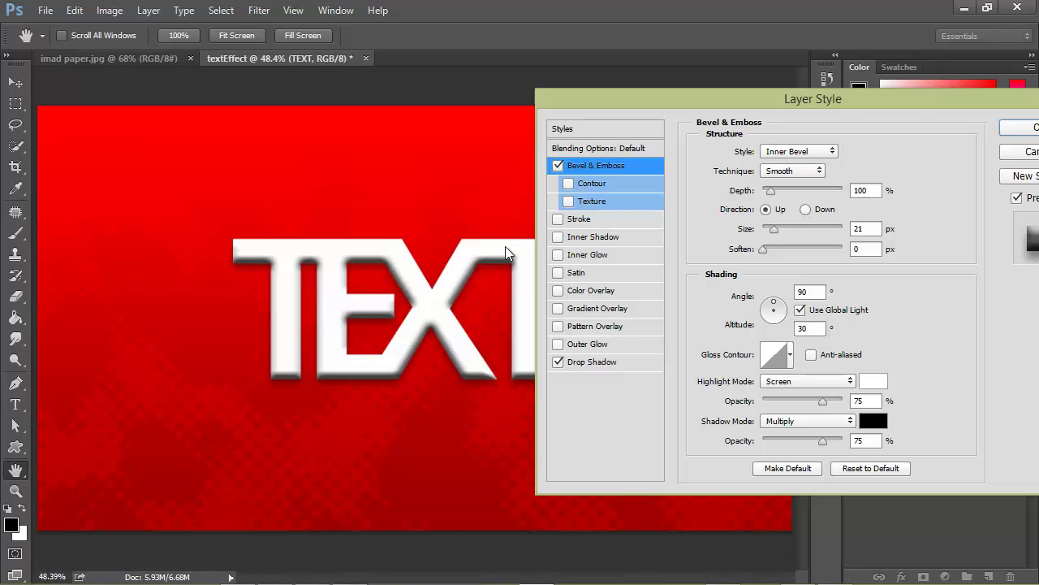
Reduce the Bevel & Emboss size on the TEXT layer to 0 px
key(Down)
key(Down)
key(Down)
key(Down)
key(Down)
key(Down)
key(Down)
key(Down)
key(Down)
key(Down)
key(Down)
key(Down)
key(Down)
key(Down)
key(Down)
key(Down)
key(Down)
key(Down)
key(Down)
key(Down)
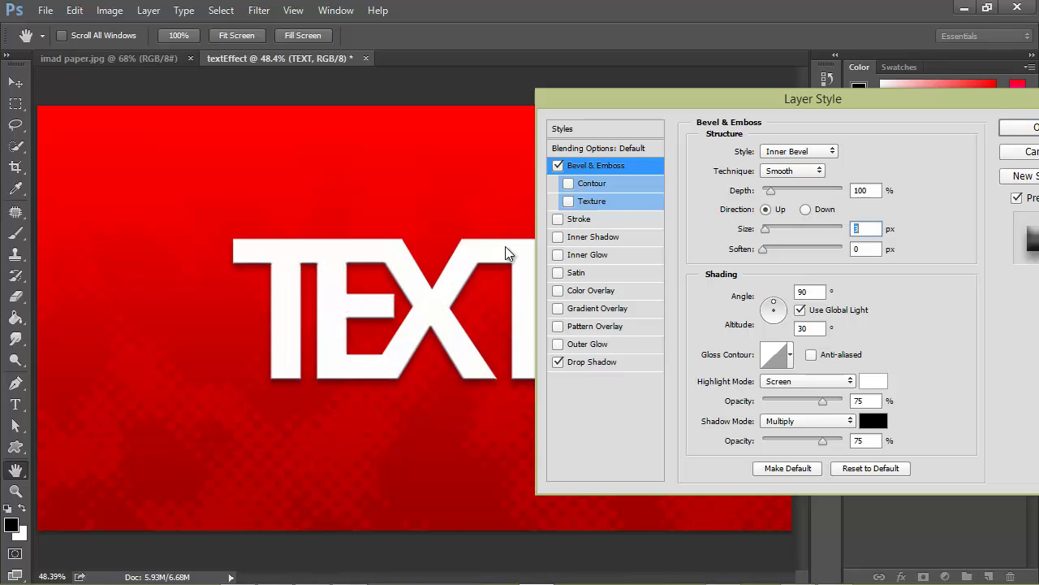
key(shift+Tab)
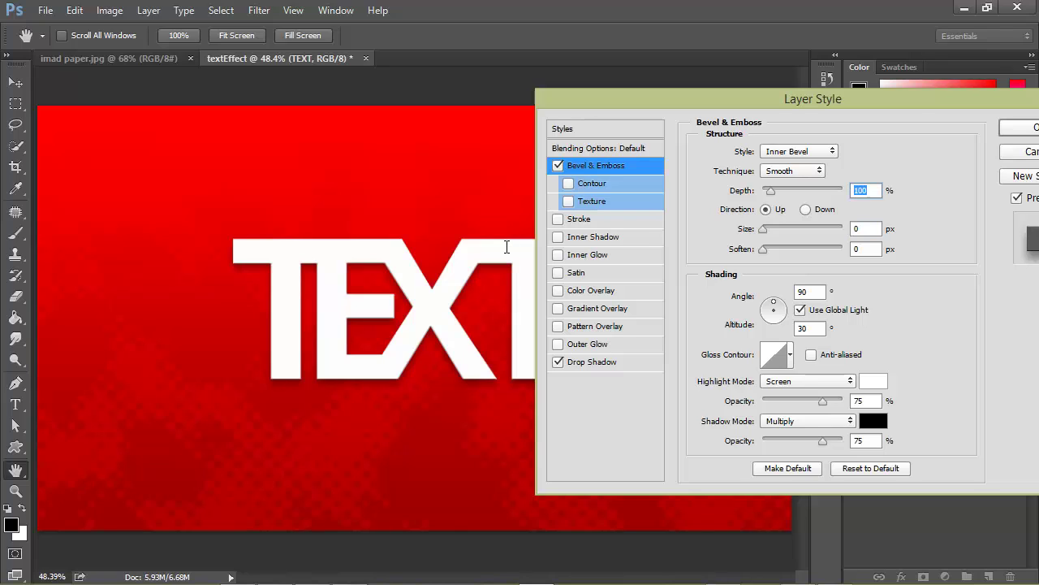
Review the TEXT layer's Bevel & Emboss shading settings and compare them with its Drop Shadow settings
key(Tab)
key(Tab)
key(Tab)
key(Tab)
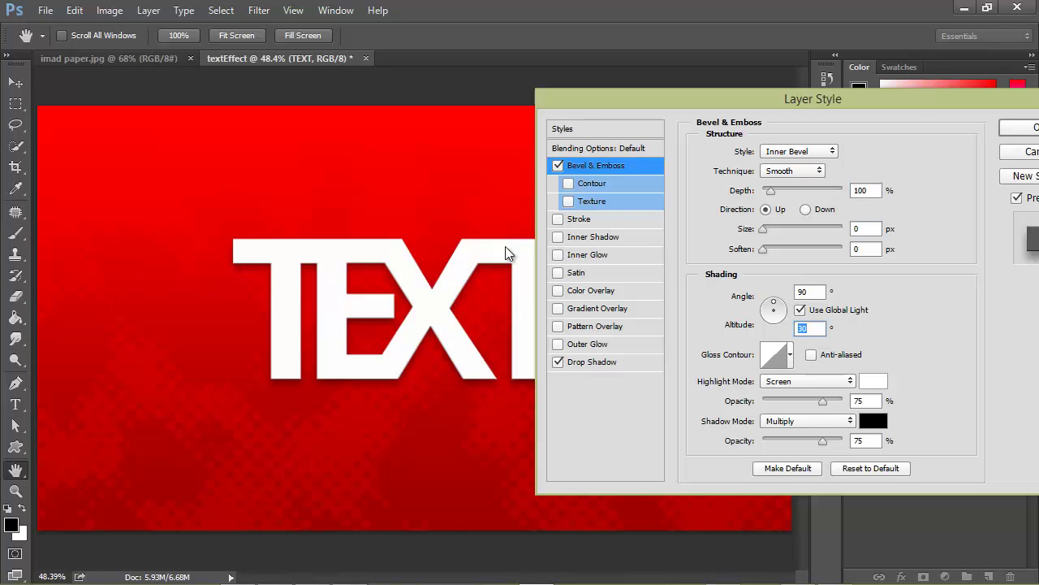
key(shift+Tab)
key(ctrl+1)
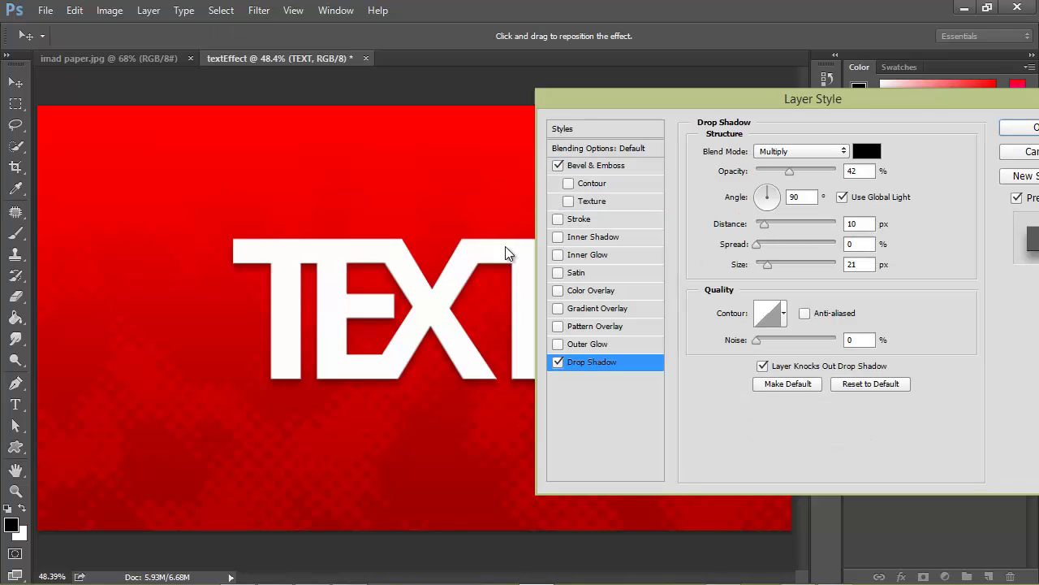
key(Tab)
key(ctrl+5)
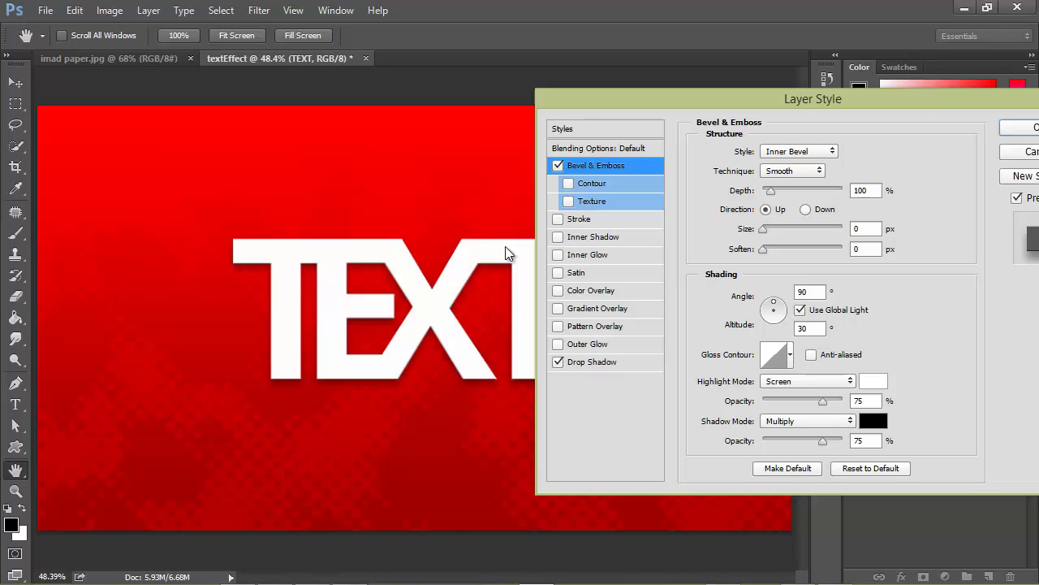
Lower the bevel's shadow opacity on the TEXT layer and add a linear Gradient Overlay from #d8d8d8 to white
drag(822, 441, 781, 441)
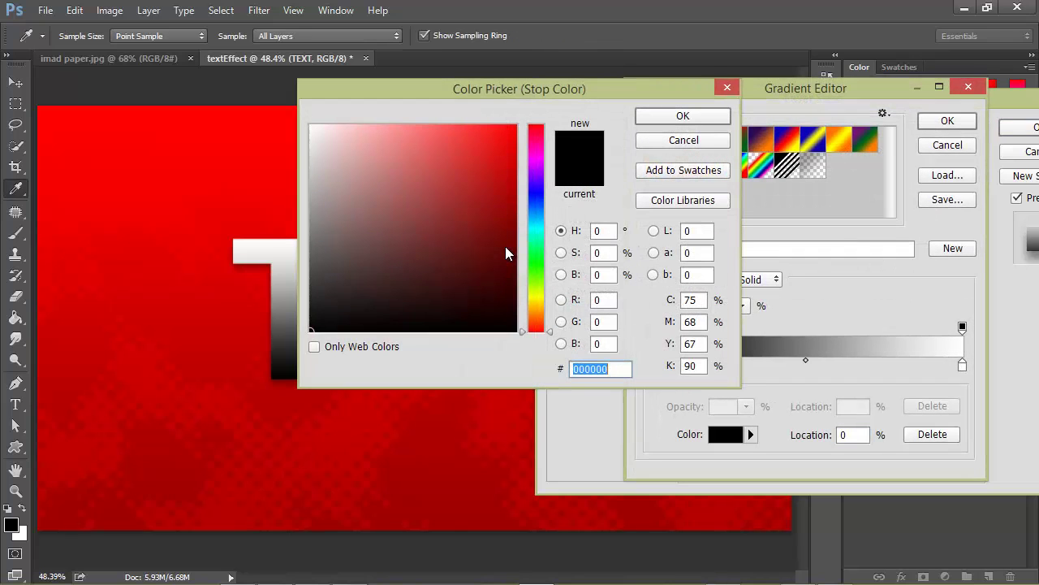
text(d8d8d8)
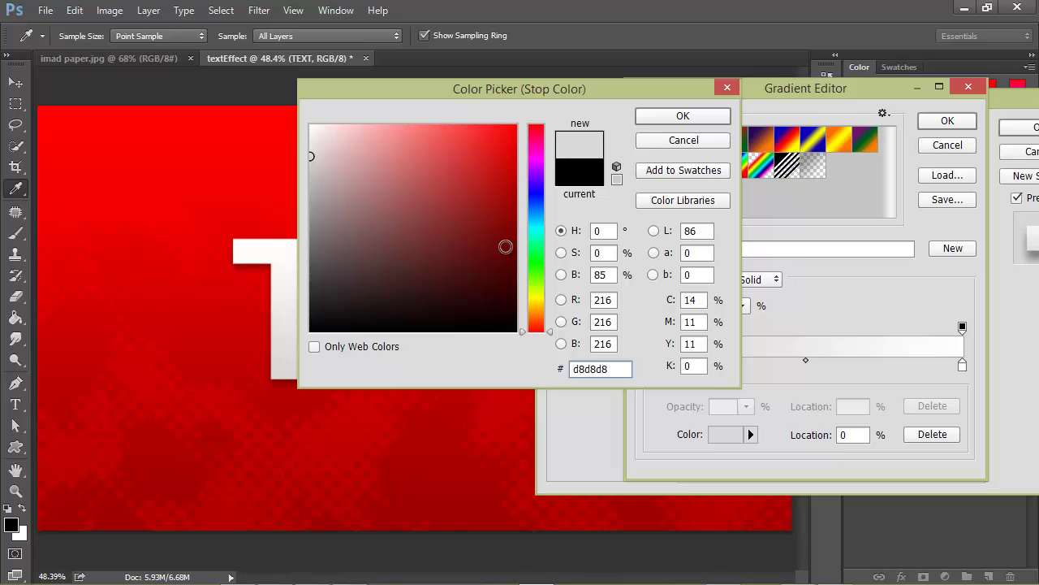
key(Return)
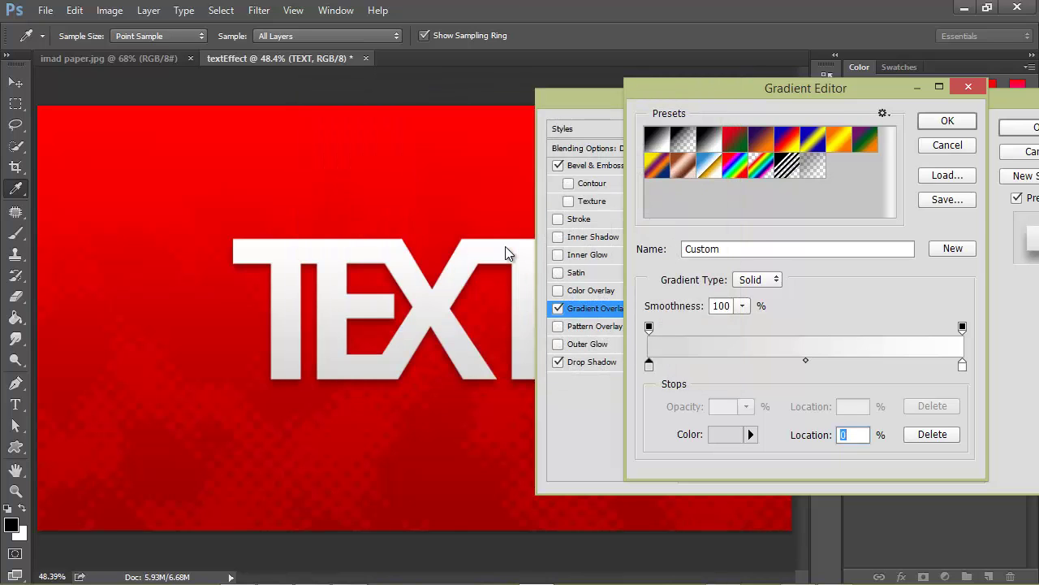
key(Return)
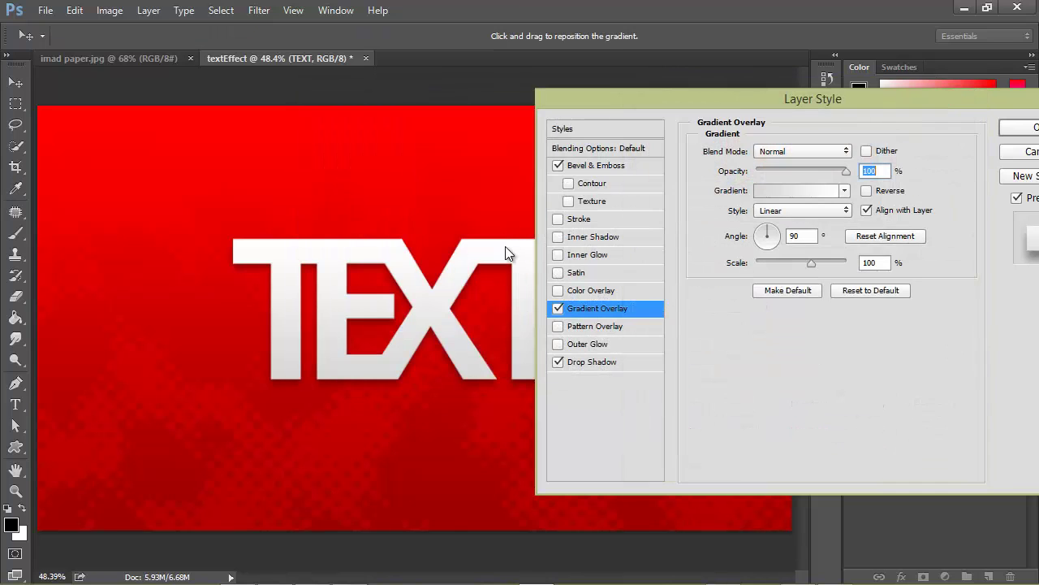
key(Return)
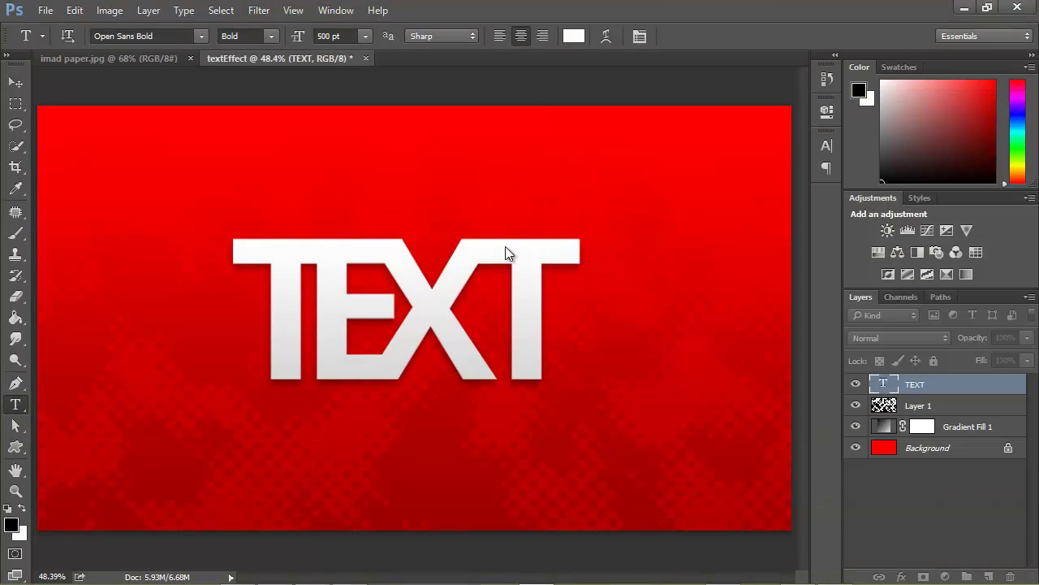
Compare the styled lettering at 100% zoom with the reference image imad paper.jpg
key(ctrl+1)
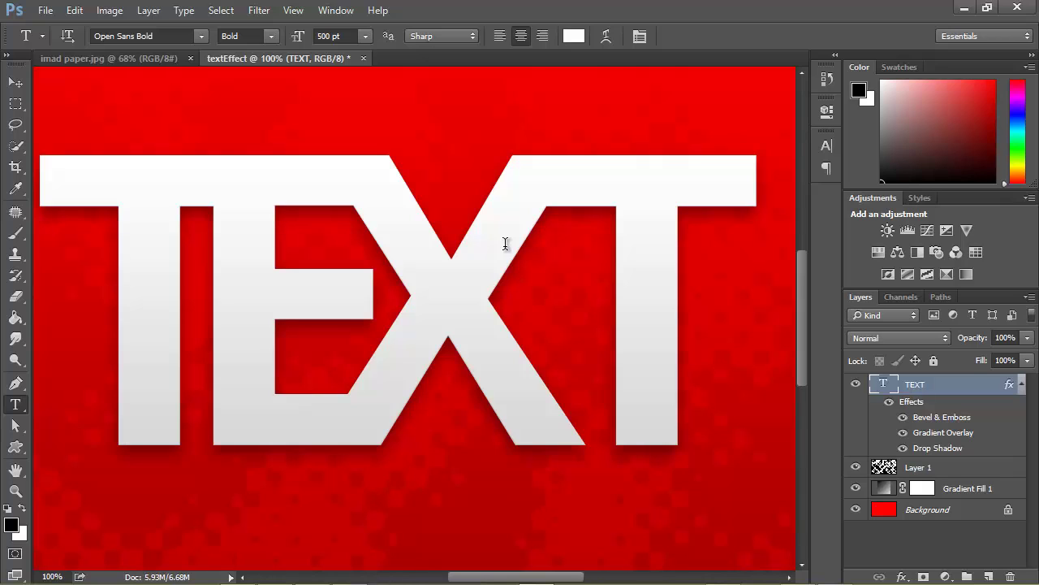
key(ctrl+Tab)
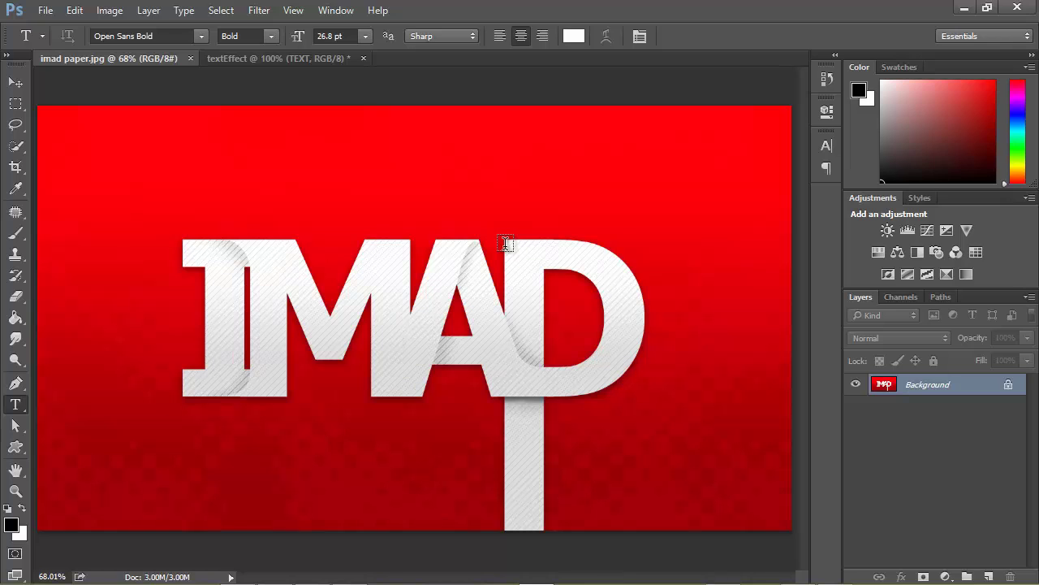
key(ctrl+Tab)
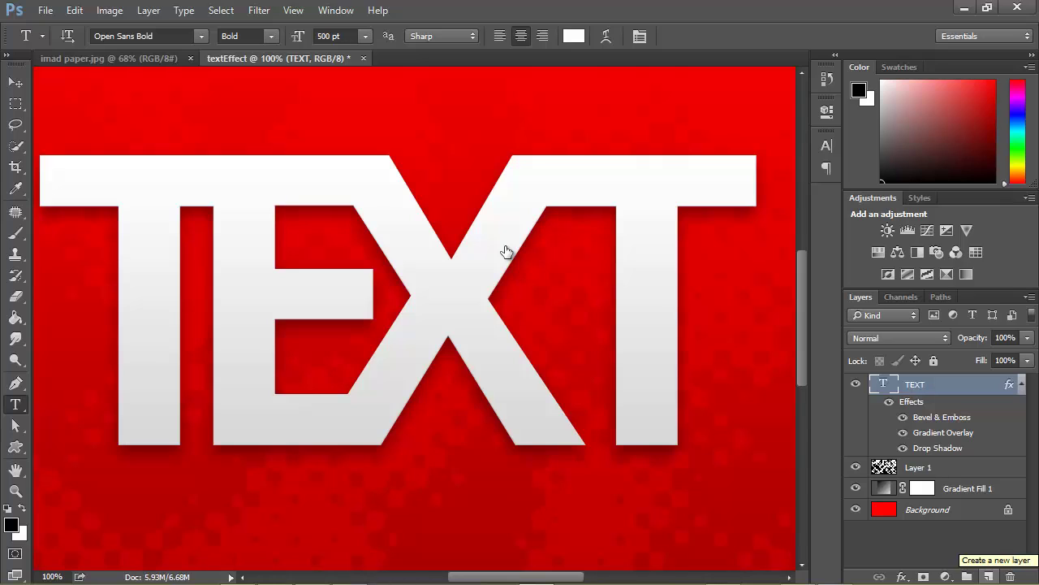
Create a new layer above TEXT and draw a closed four-point Pen path across the E's stem, just below its upper bar
click(988, 576)
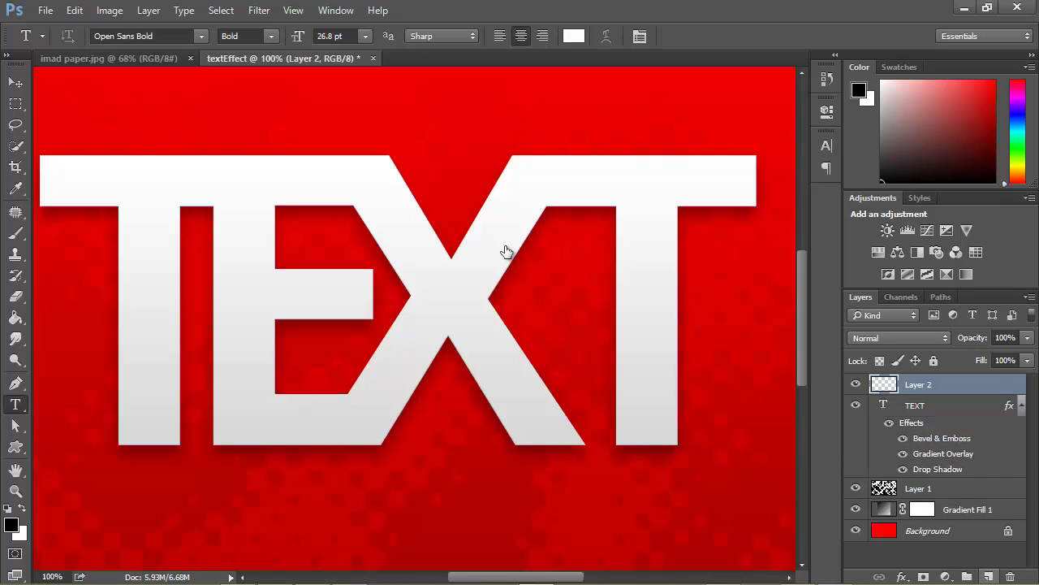
key(p)
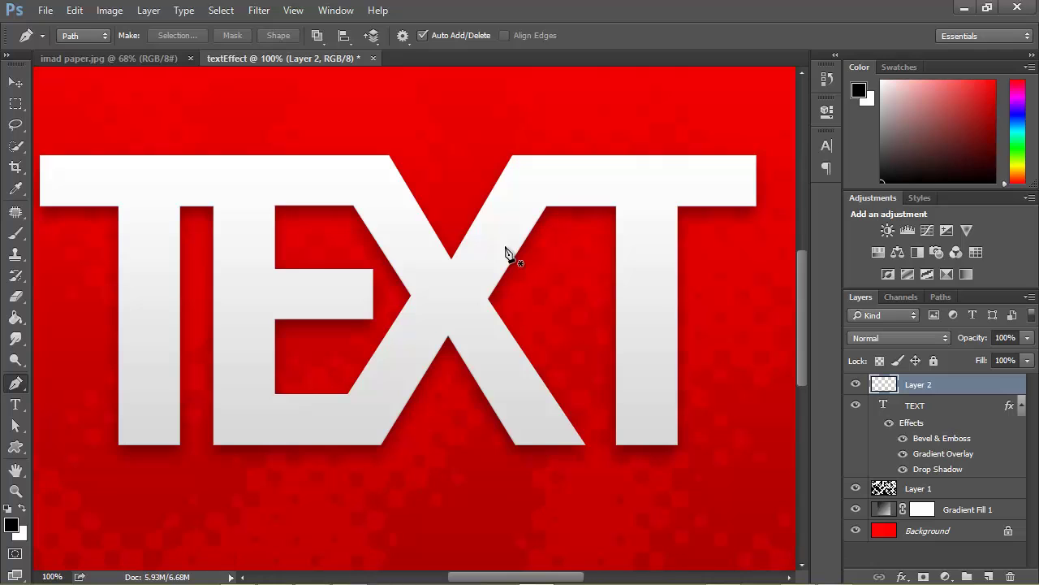
key(ctrl+equal)
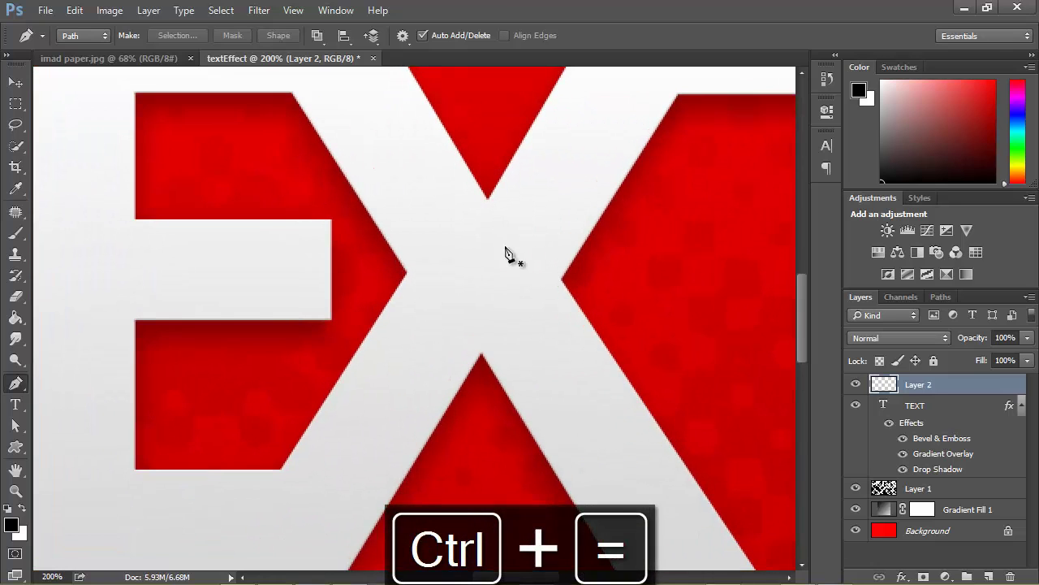
scroll(505, 253, up, 2)
scroll(506, 254, left, 3)
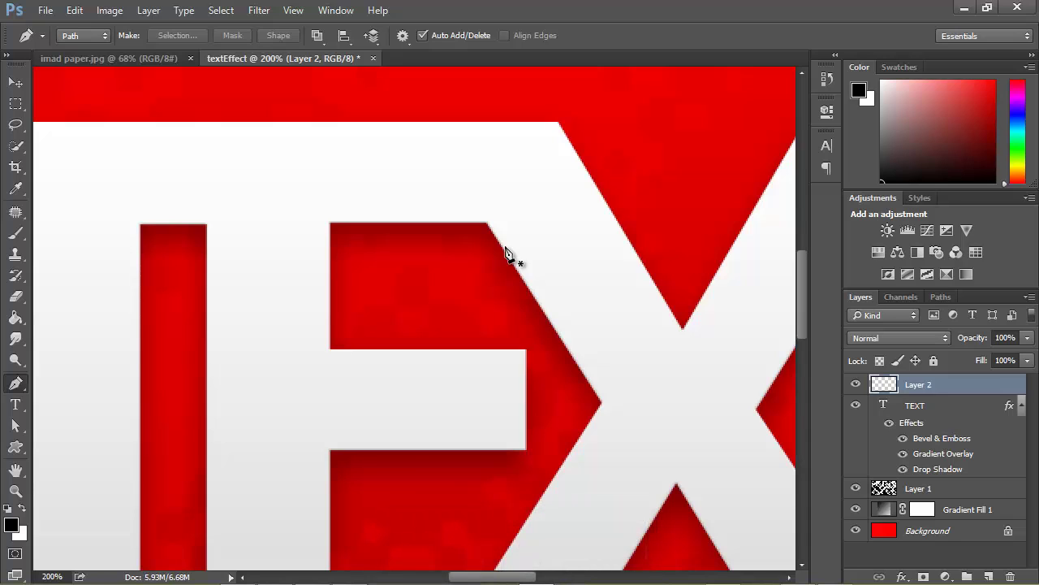
key(ctrl+z)
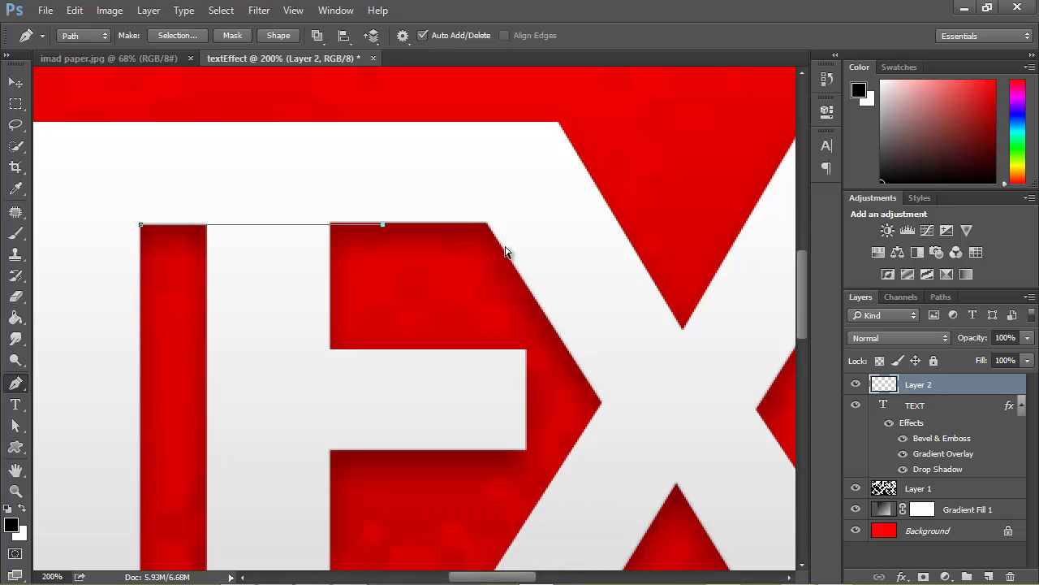
key(ctrl+z)
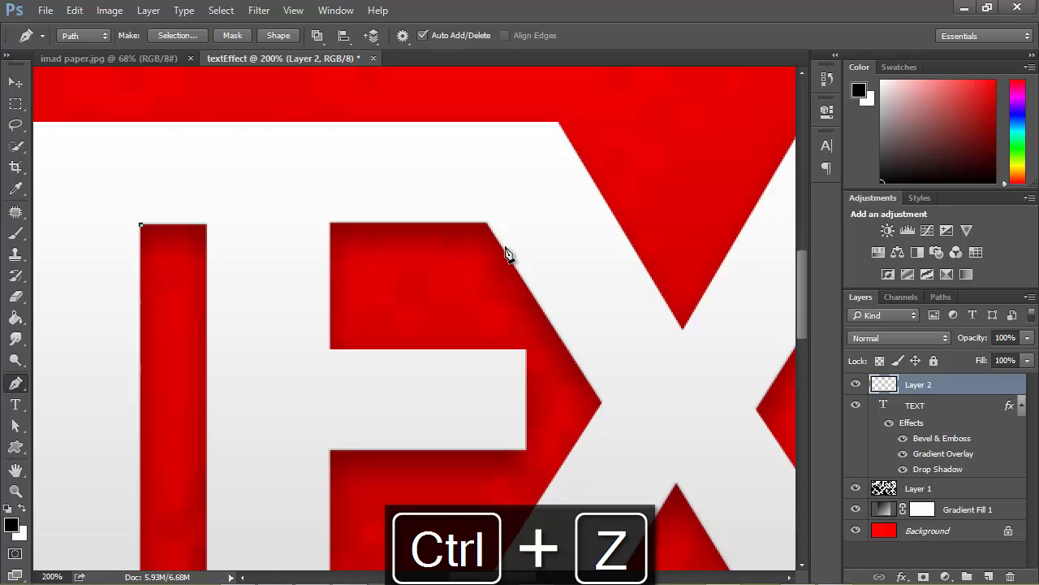
key(ctrl+z)
key(ctrl+shift+z)
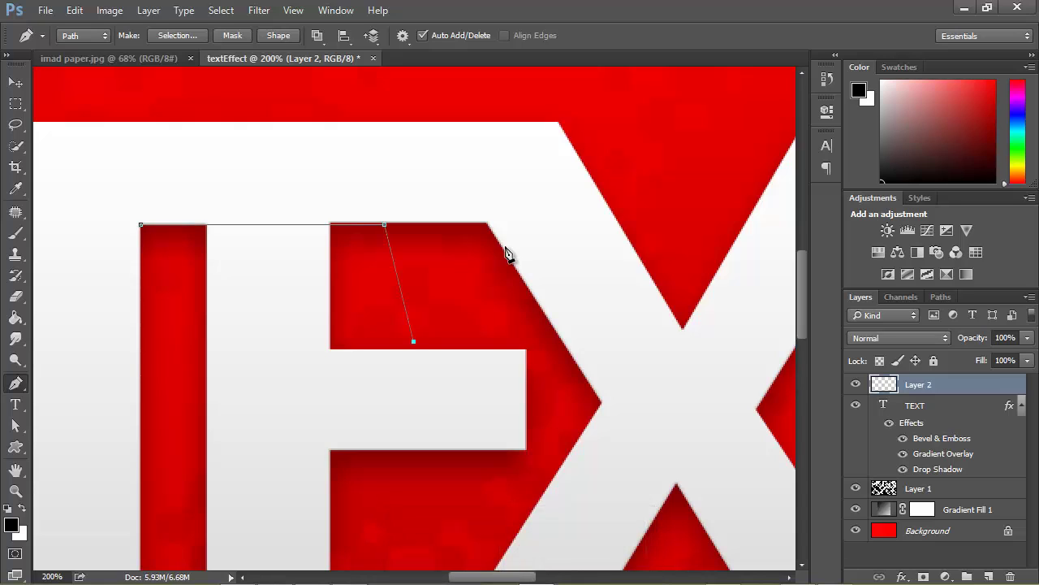
key(ctrl+shift+z)
key(ctrl+shift+z)
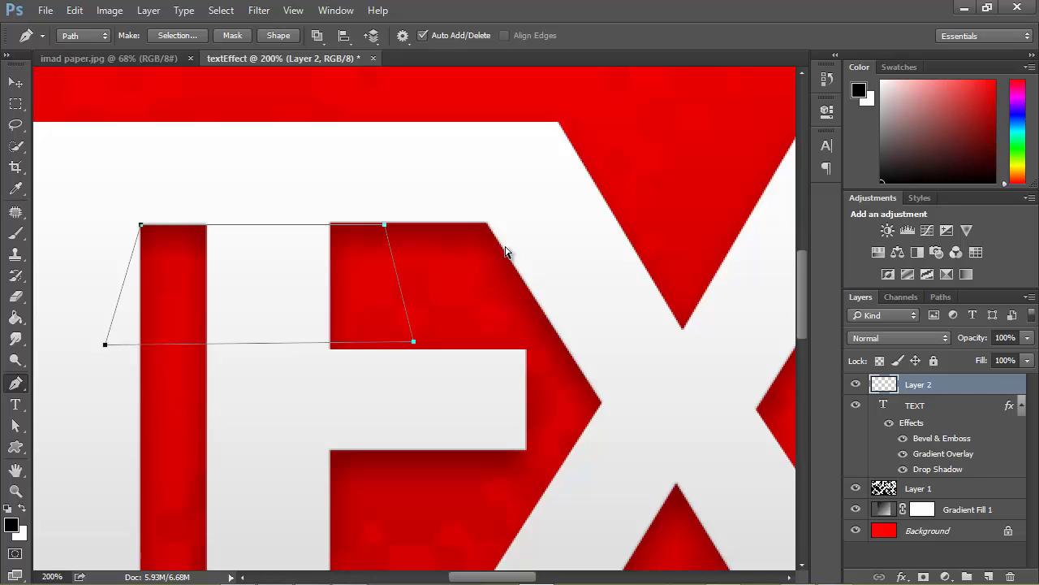
Nudge the path's upper anchor point inside the E's opening to align it with the lower edge of the upper bar
key(ctrl+equal)
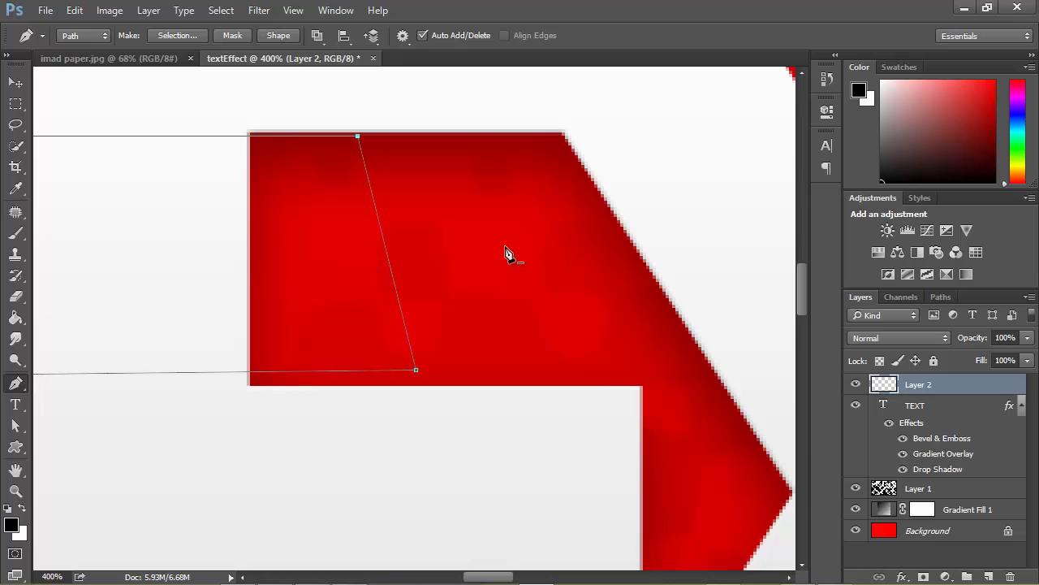
key(Up)
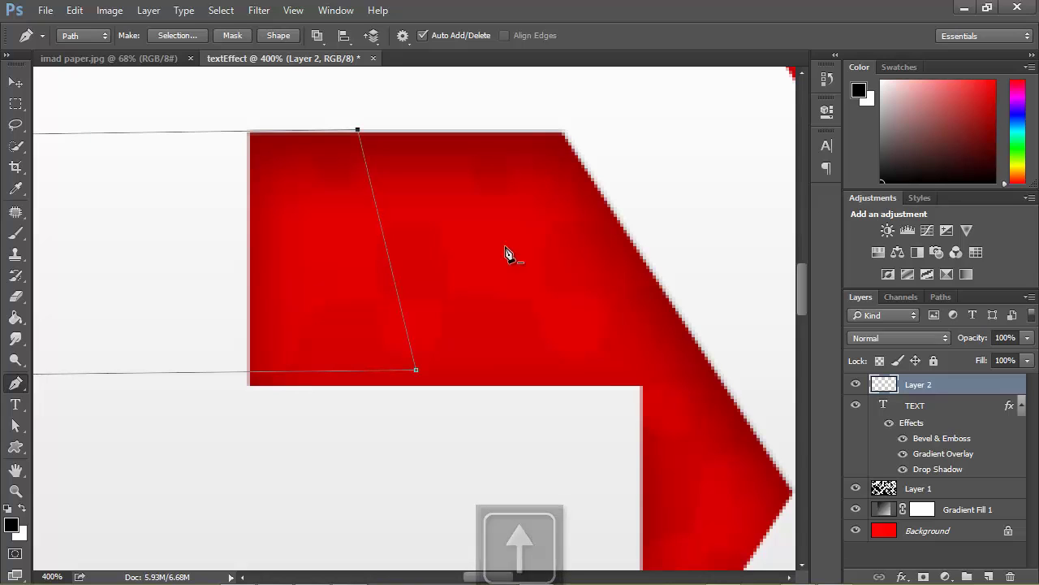
key(Down)
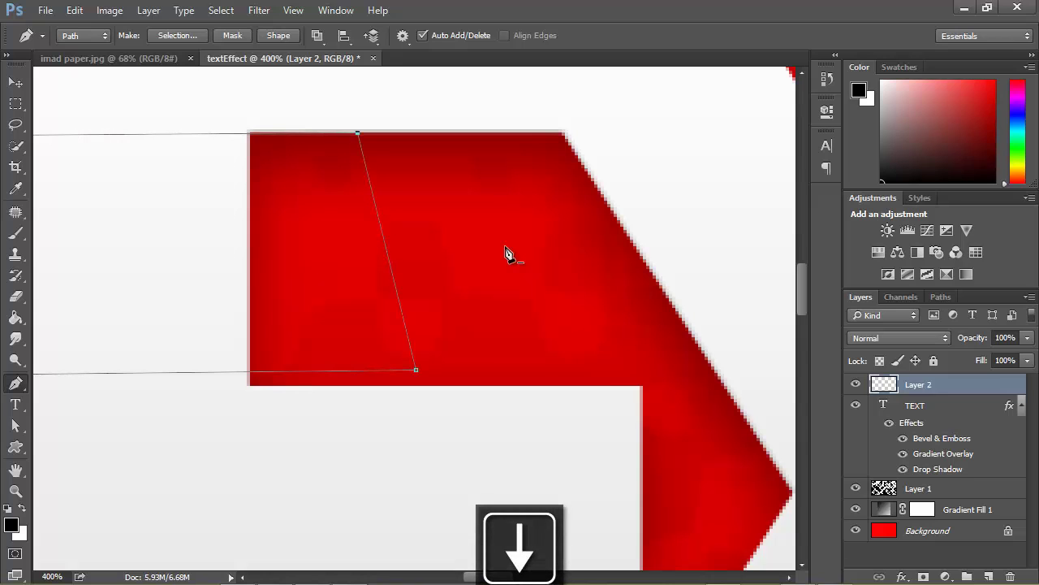
scroll(506, 254, left, 4)
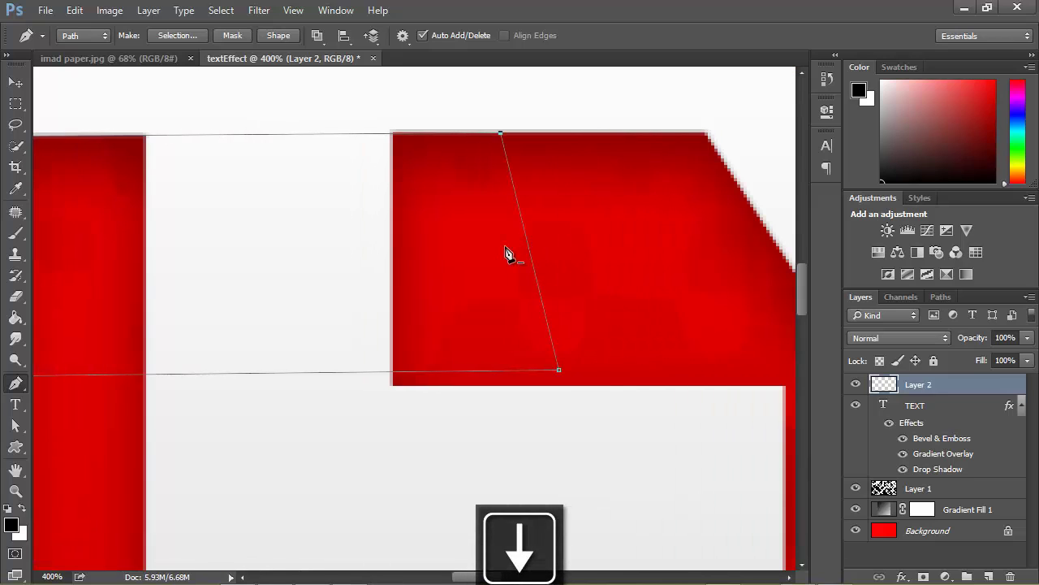
right_click(505, 254)
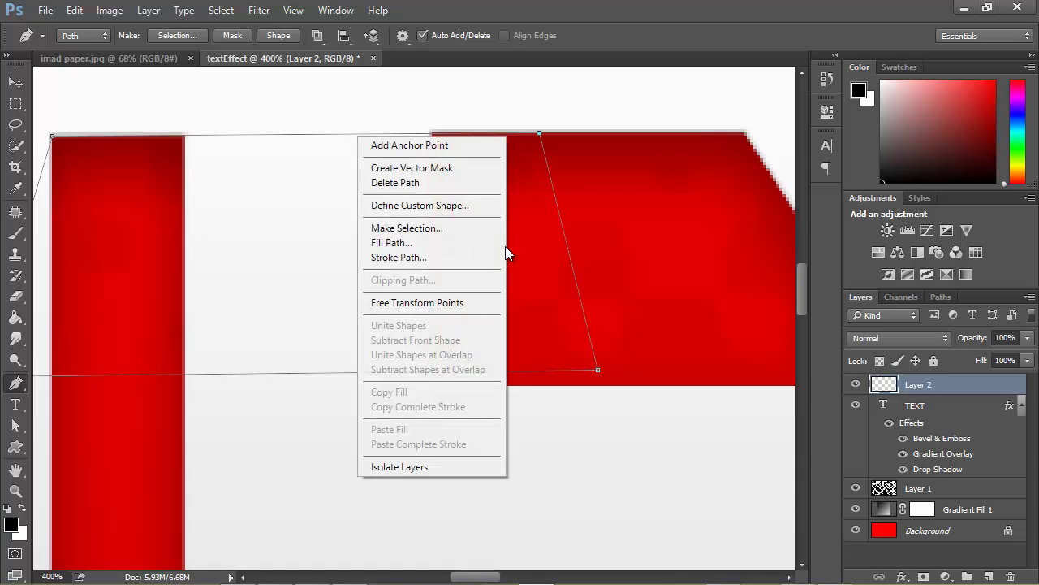
key(Down)
key(Down)
key(Down)
key(Down)
key(Down)
key(Down)
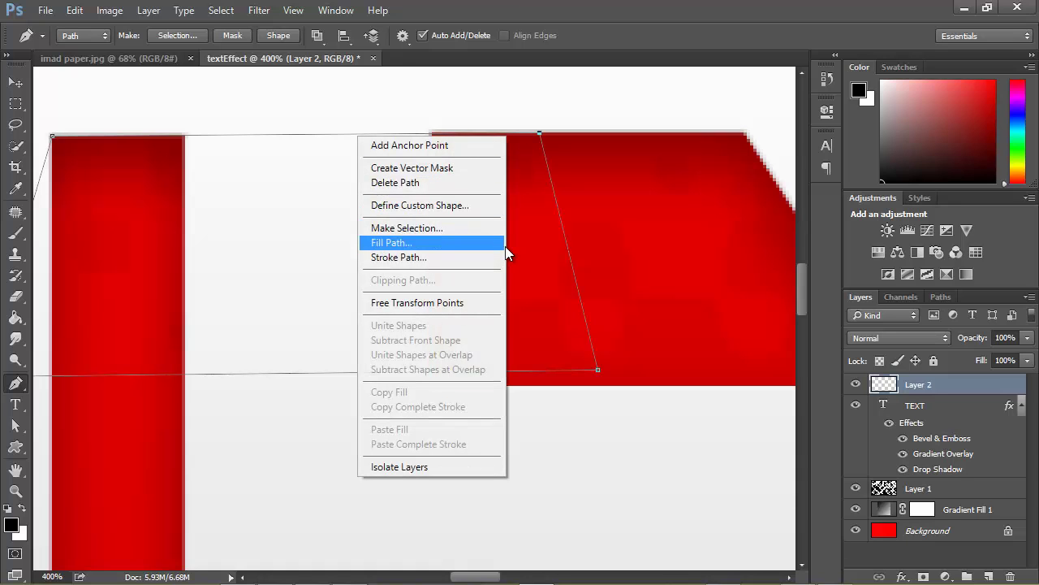
key(Return)
key(Escape)
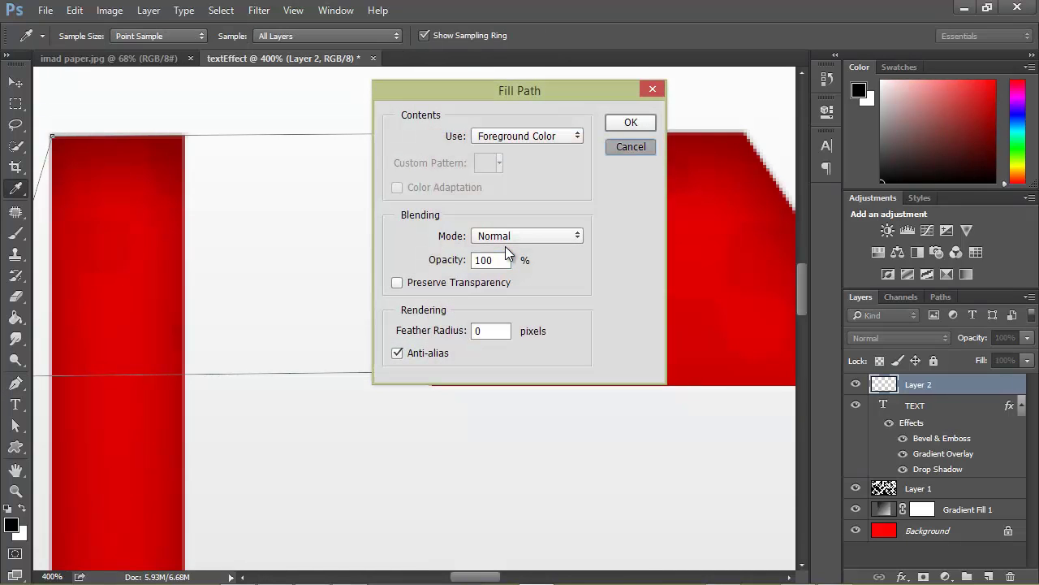
key(Return)
Convert the four-point path into a new anti-aliased selection with a 0 px feather radius
right_click(506, 251)
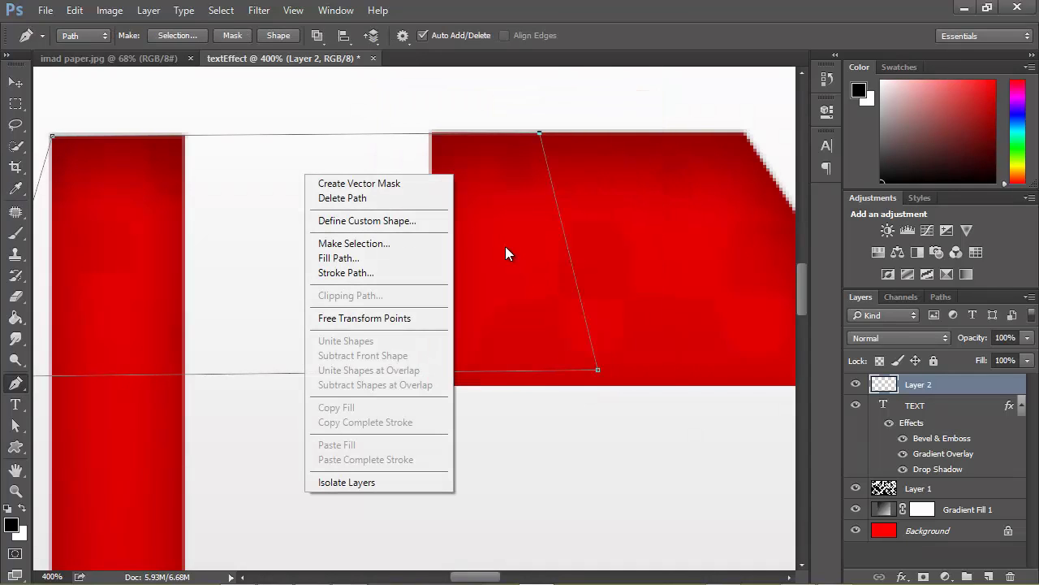
key(Down)
key(Down)
key(Down)
key(Down)
key(Return)
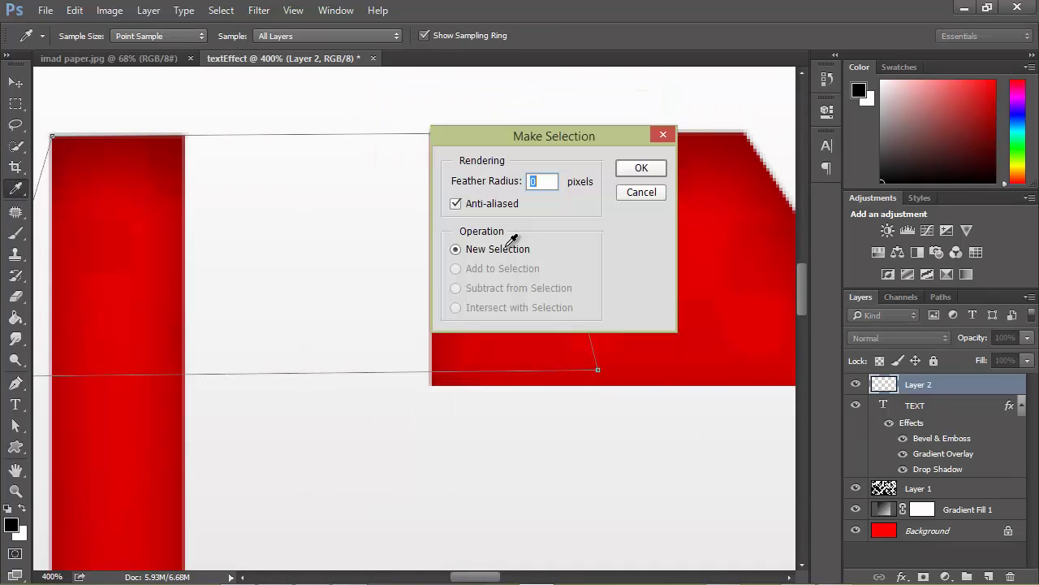
key(Return)
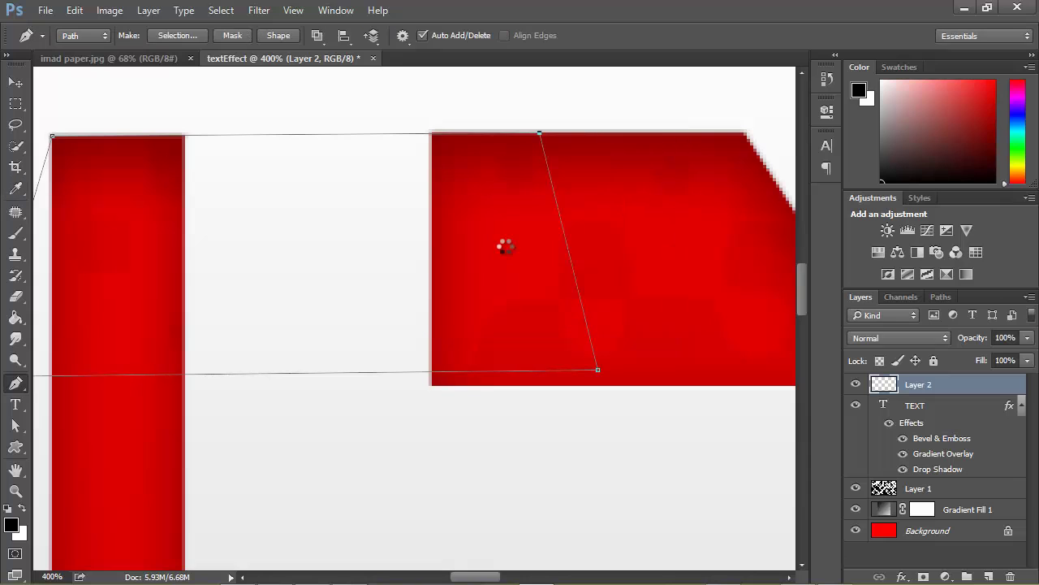
Switch to a soft round Brush with 0% hardness and set its size to 63 px
key(b)
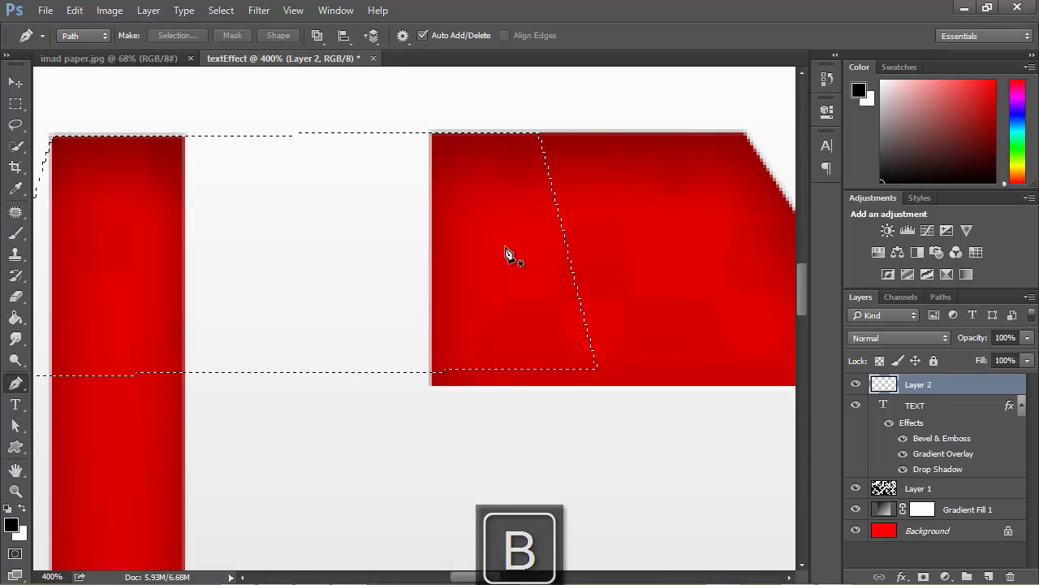
key(bracketleft)
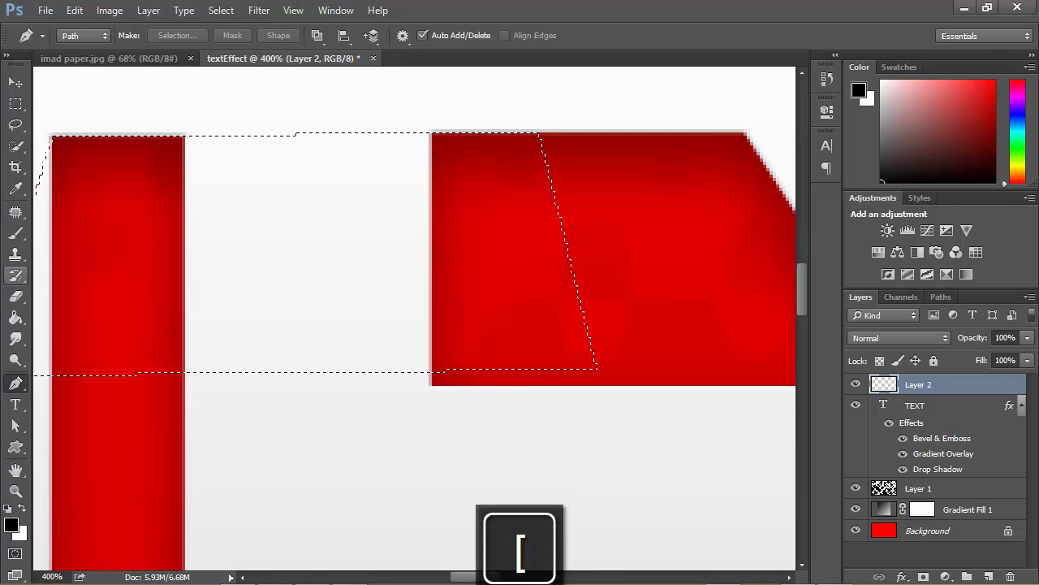
key(b)
right_click(506, 252)
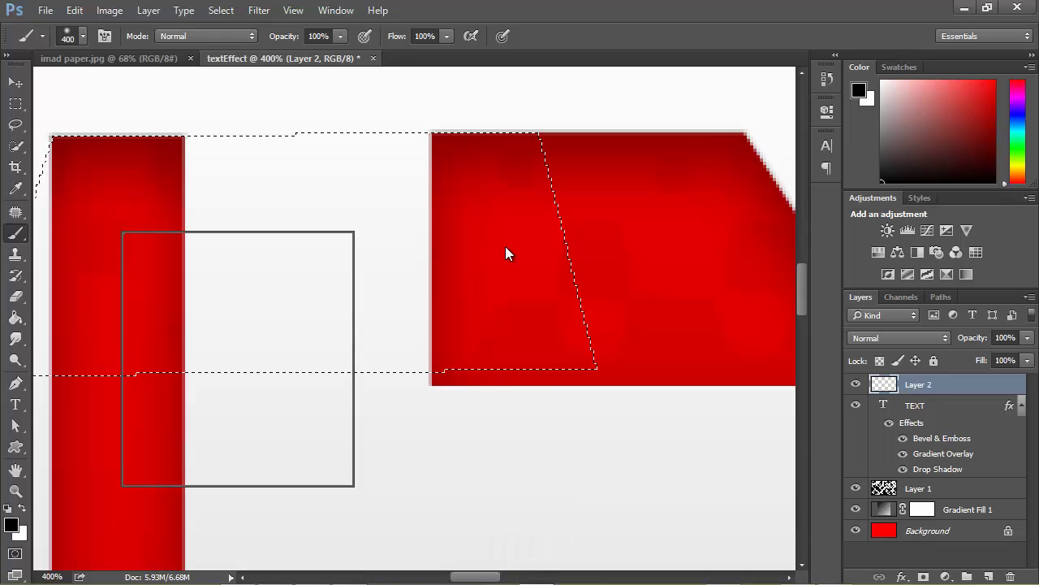
text(63)
key(Return)
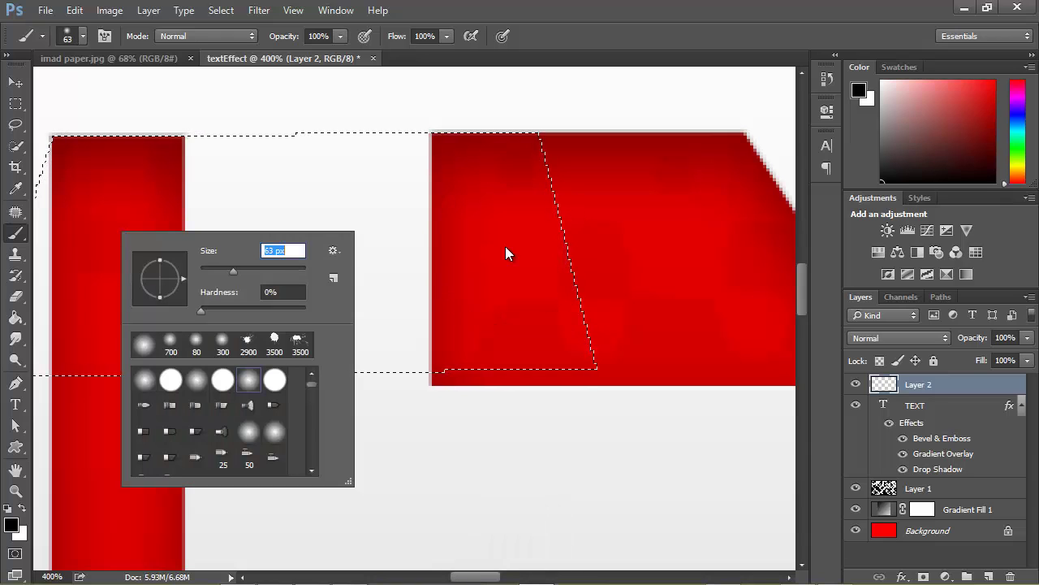
key(Return)
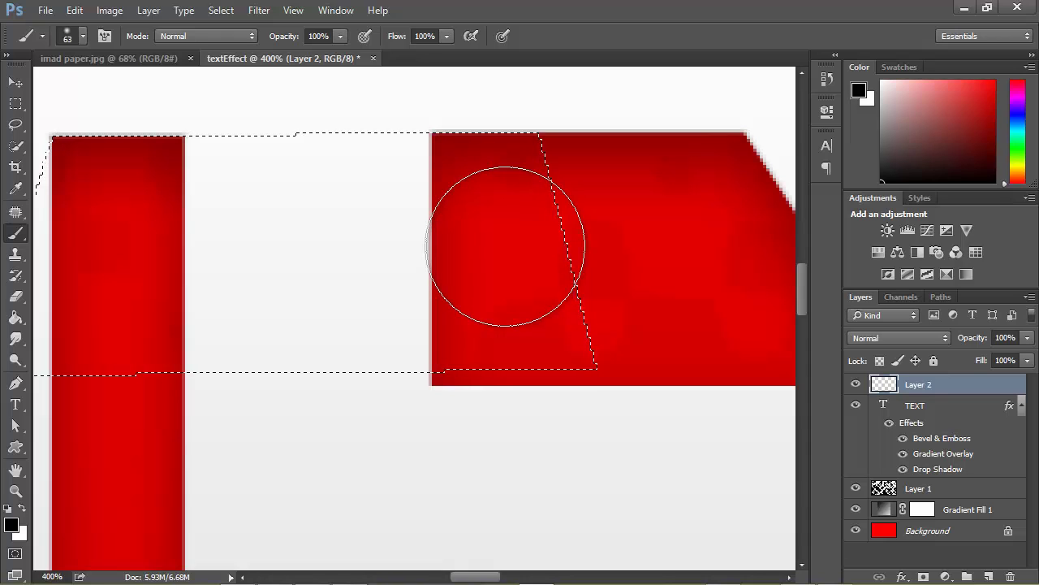
Shade the selection's upper edge across the E's stem with a black brush stroke at 10% opacity
mouse_move(459, 158)
mouse_down()
mouse_move(341, 138)
mouse_move(146, 142)
mouse_up()
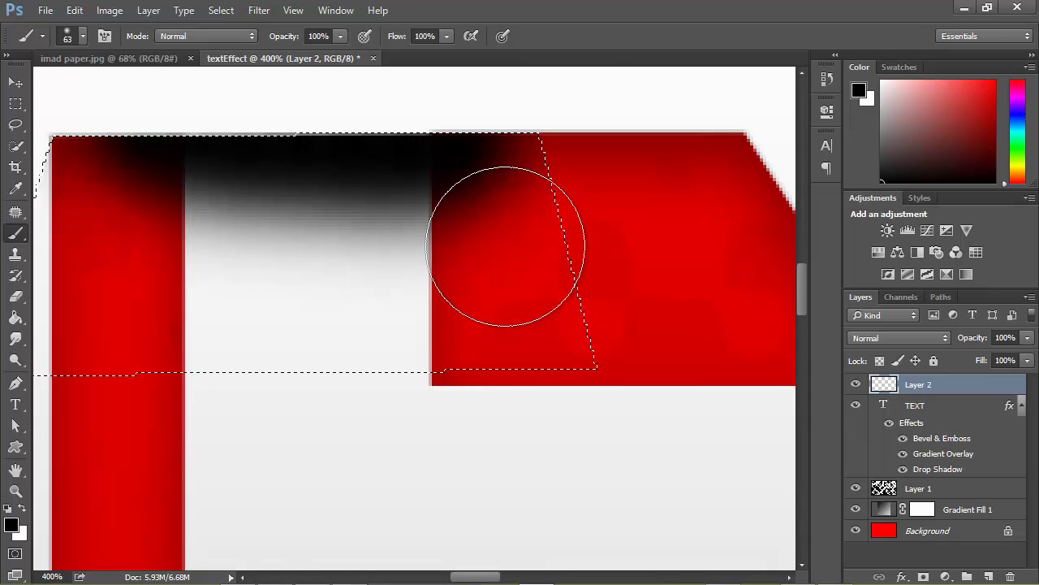
key(ctrl+z)
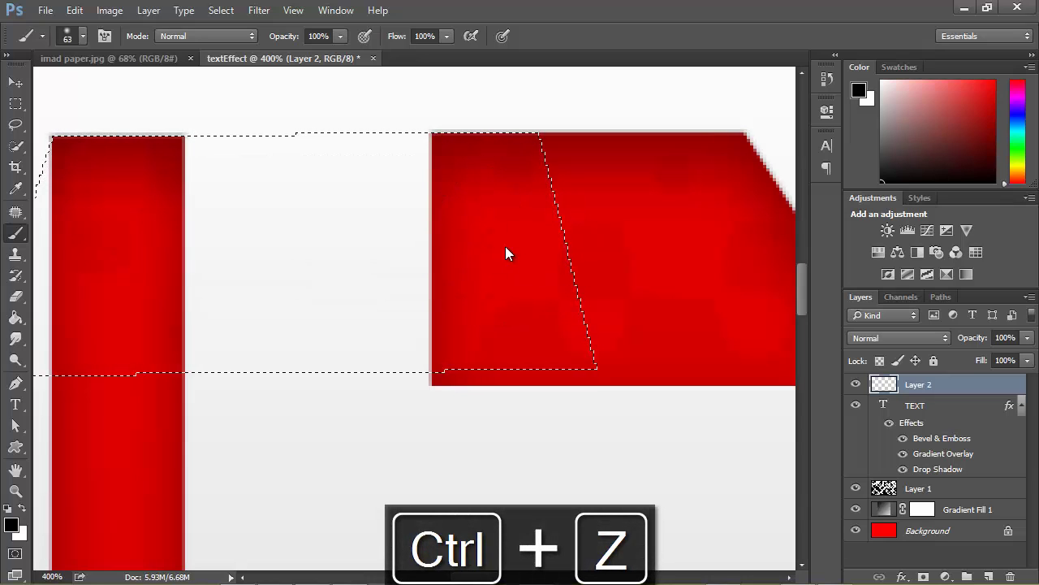
key(1)
key(1)
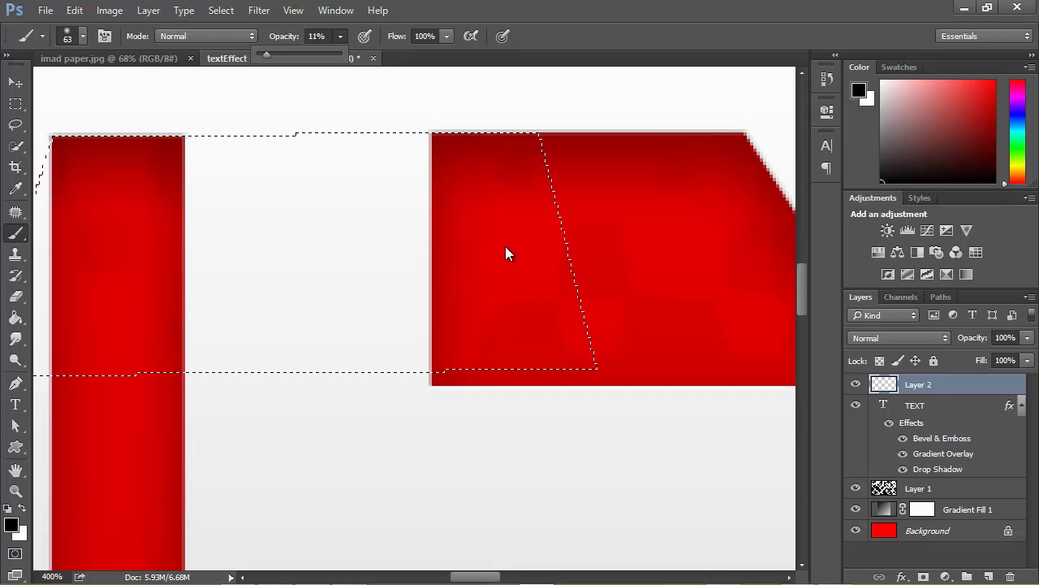
key(Down)
key(Down)
key(Up)
drag(520, 158, 57, 159)
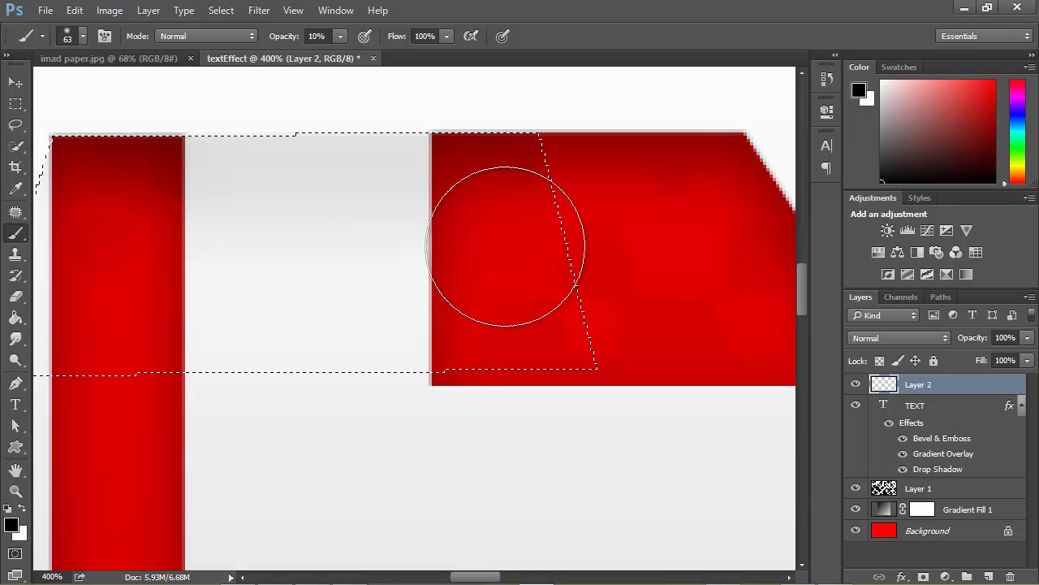
Redo the soft black shading along the selection's upper edge across the E's stem, and clear the selection
key(ctrl+alt+z)
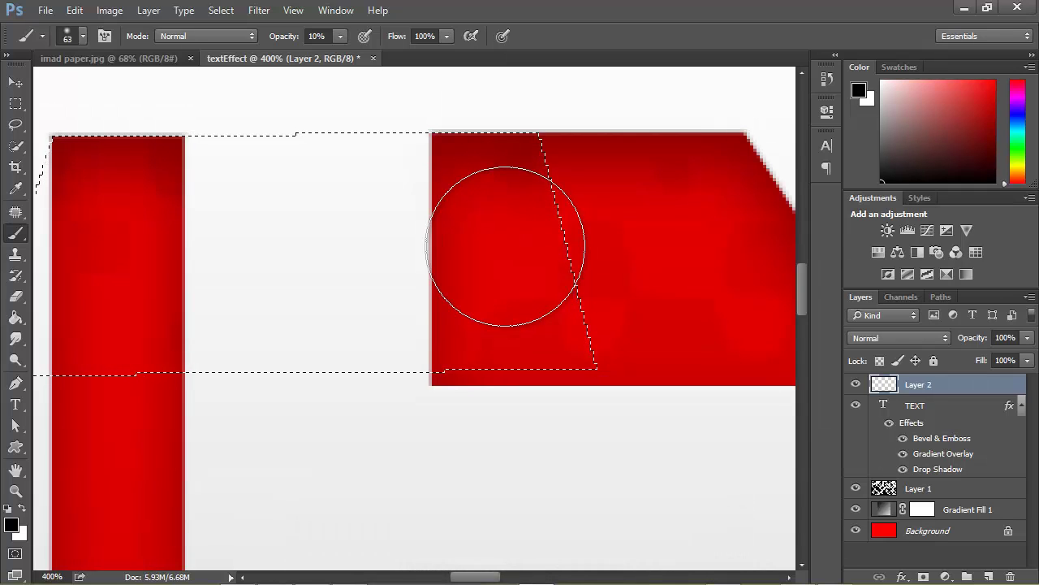
key(ctrl+shift+z)
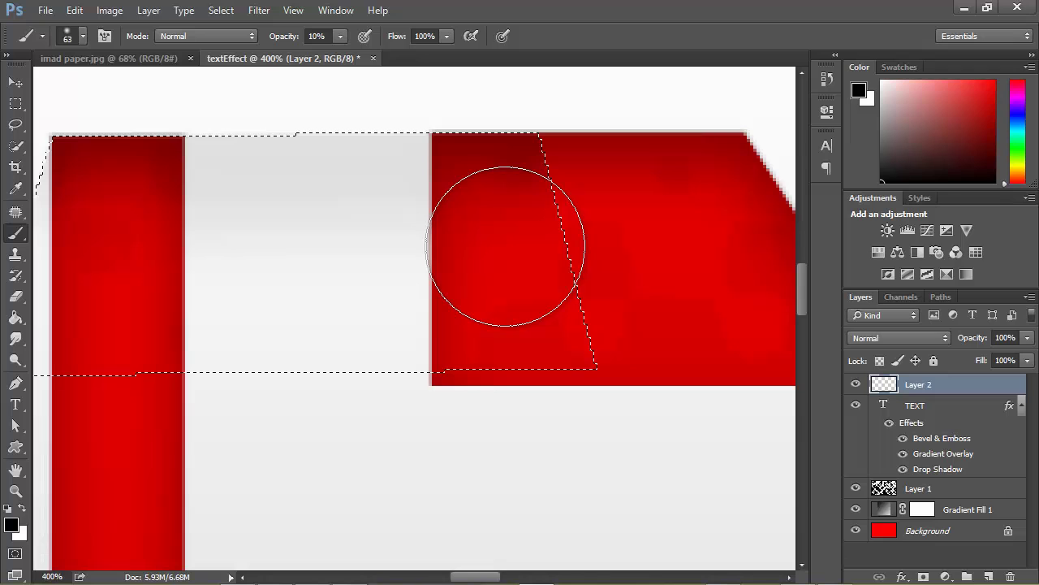
key(ctrl+d)
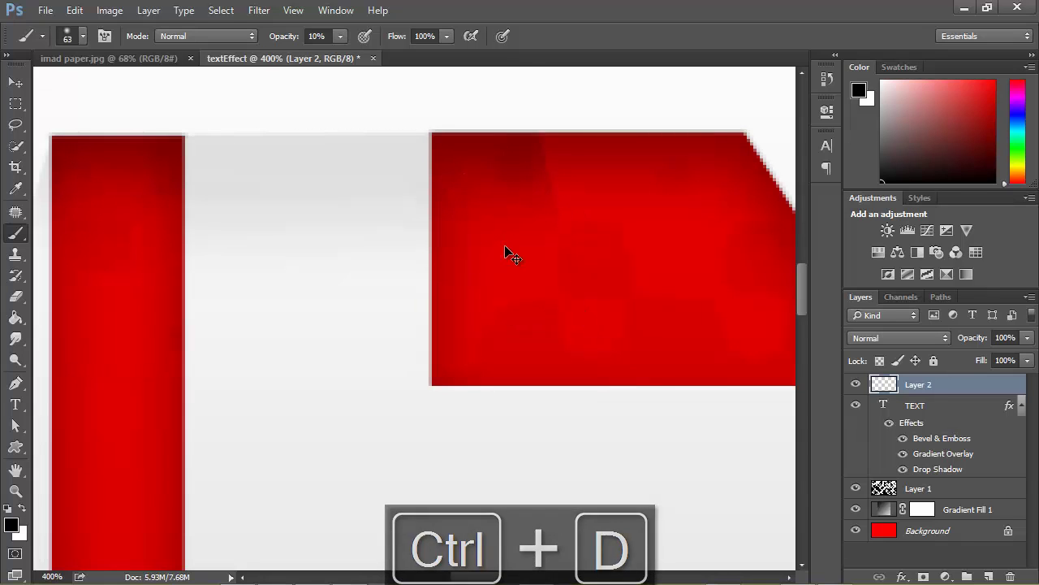
key(ctrl+minus)
key(ctrl+minus)
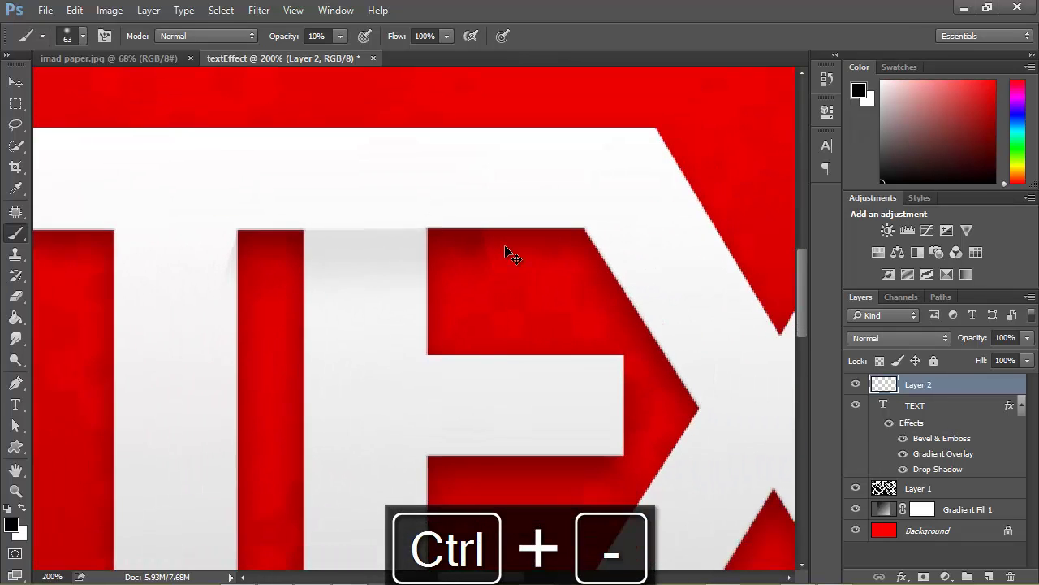
key(ctrl+minus)
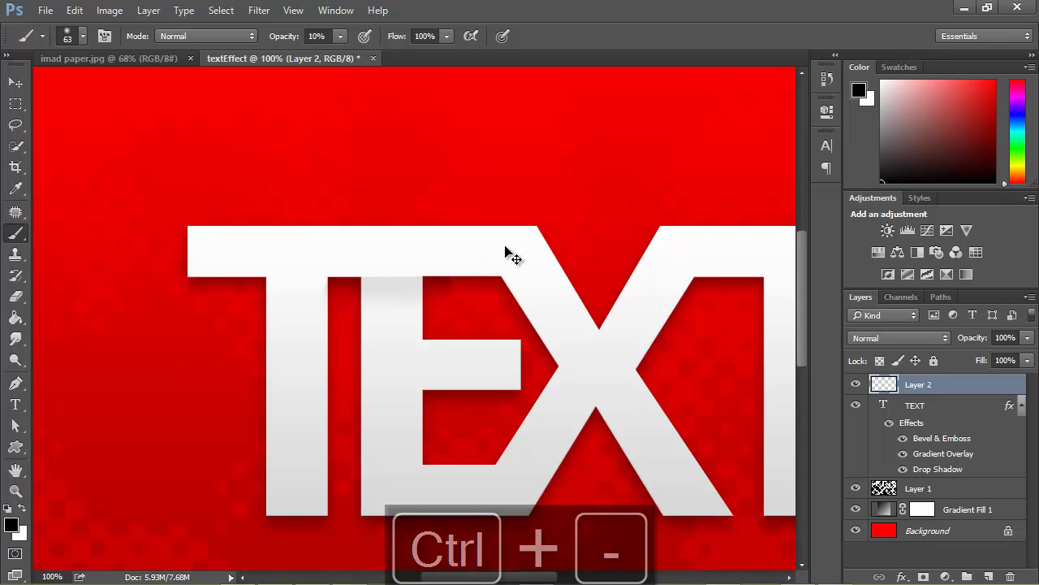
Restore the selection to deepen the black shading on the E's stem below the upper bar, ending with nothing selected
key(ctrl+equal)
key(ctrl+equal)
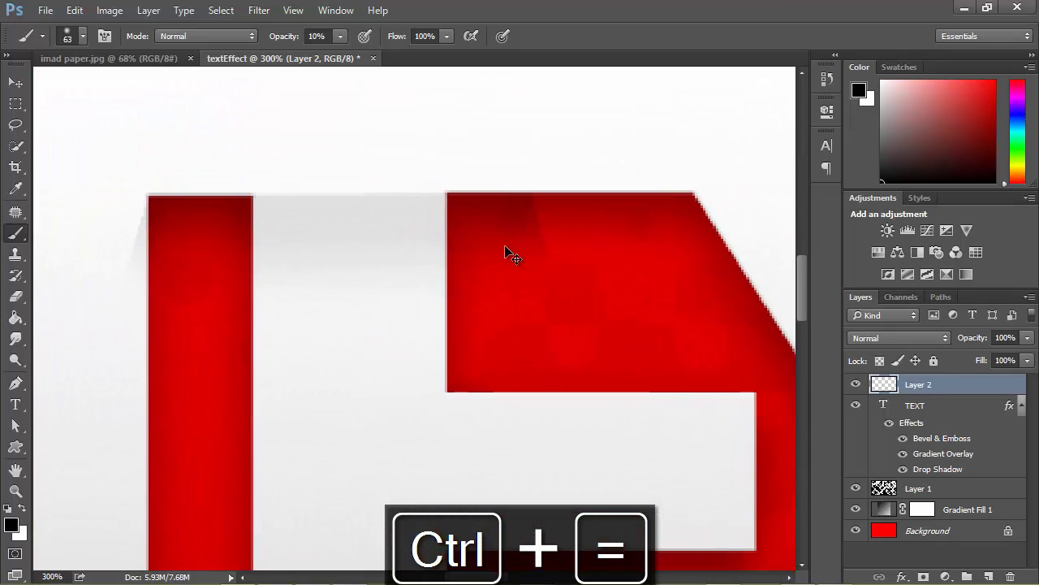
key(ctrl+equal)
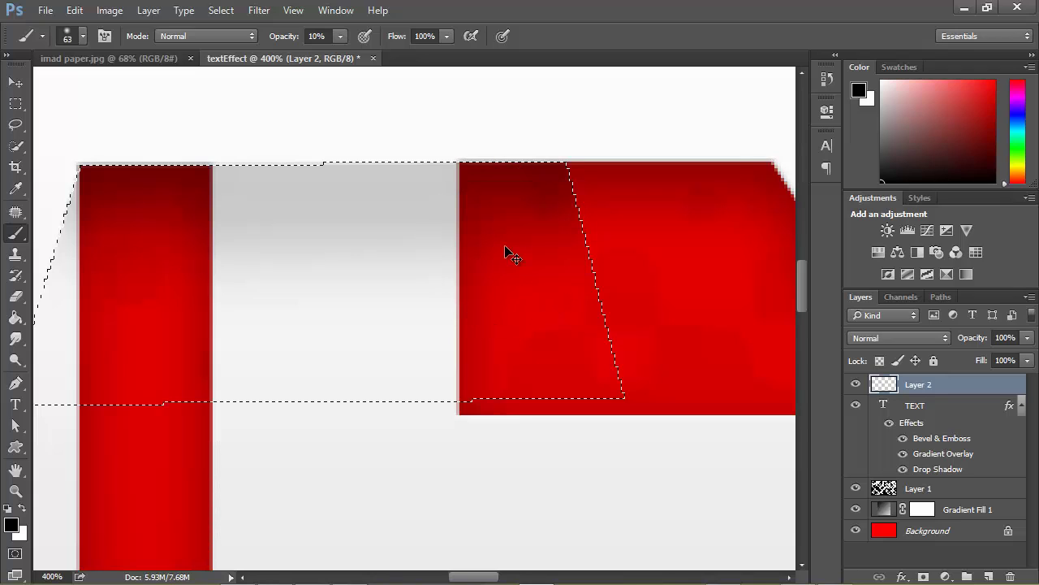
key(ctrl+d)
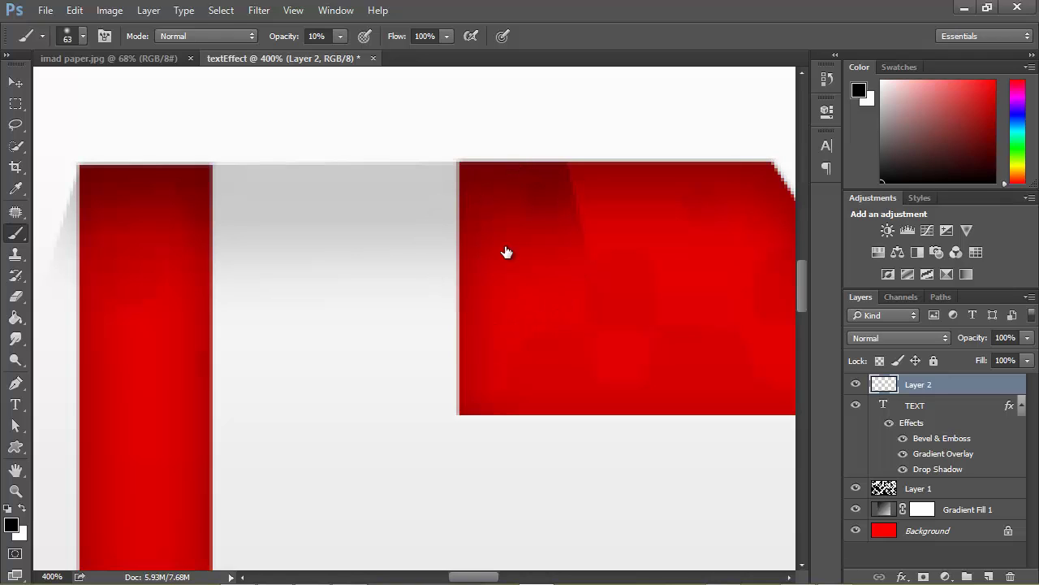
Try clipping Layer 2 directly to the TEXT layer, and release the clipping mask
key(ctrl+comma)
key(ctrl+comma)
right_click(955, 384)
click(820, 321)
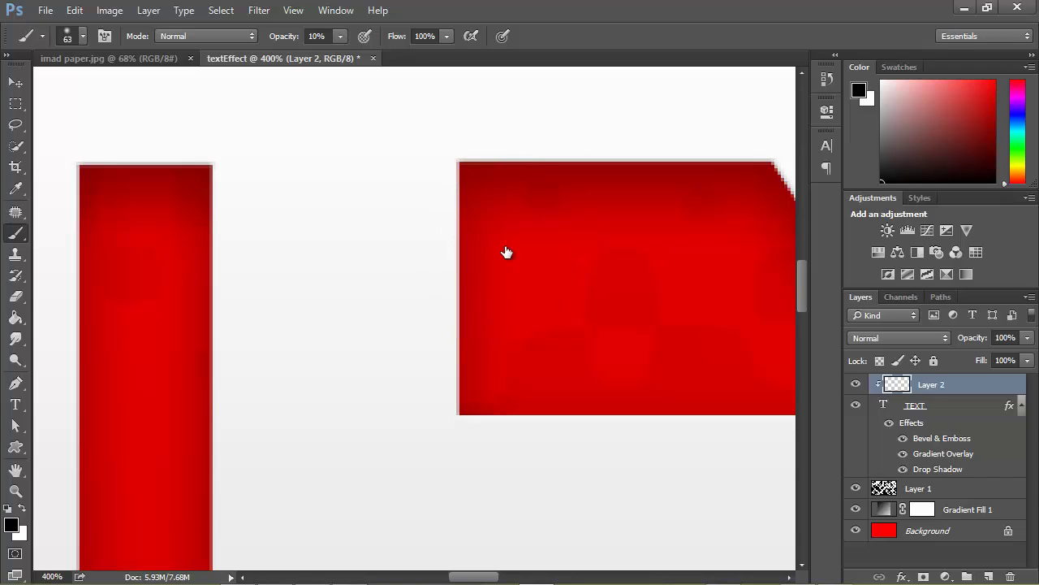
key(alt+bracketleft)
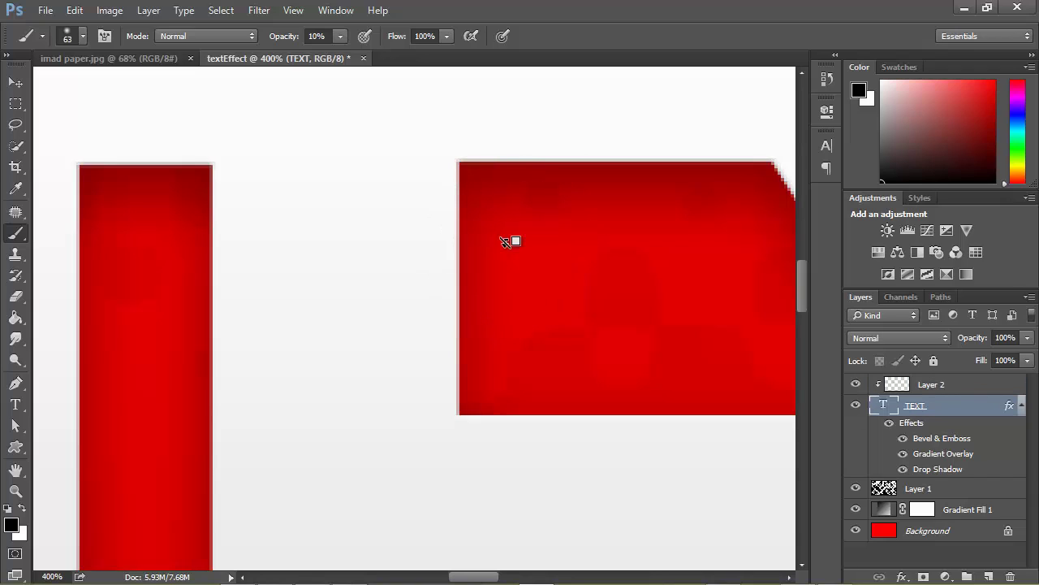
key(alt+bracketright)
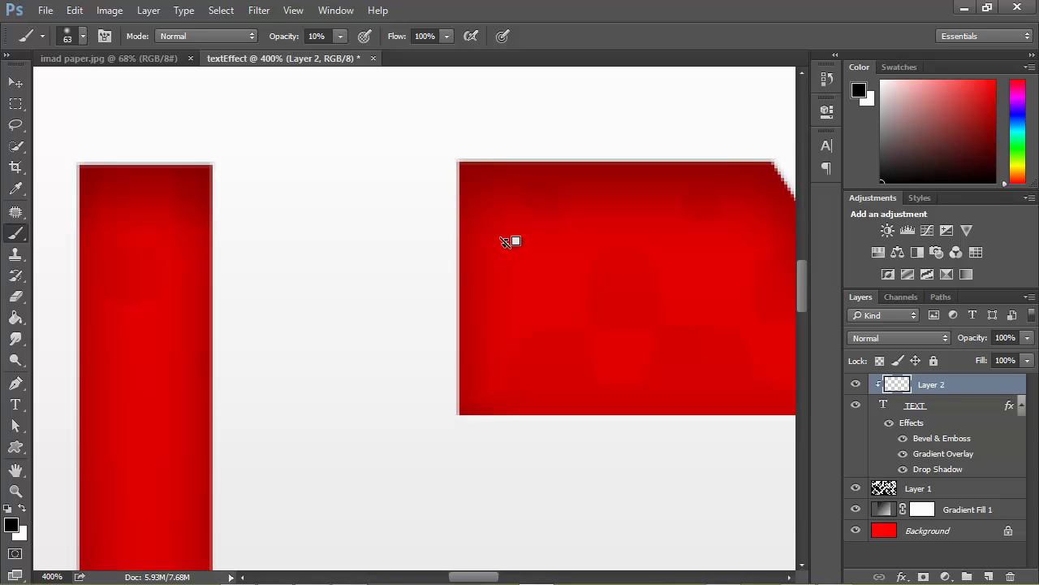
key(ctrl+alt+g)
key(ctrl+alt+g)
key(ctrl+alt+g)
Place the TEXT layer in a group named Text and clip Layer 2 to that group
key(alt+bracketleft)
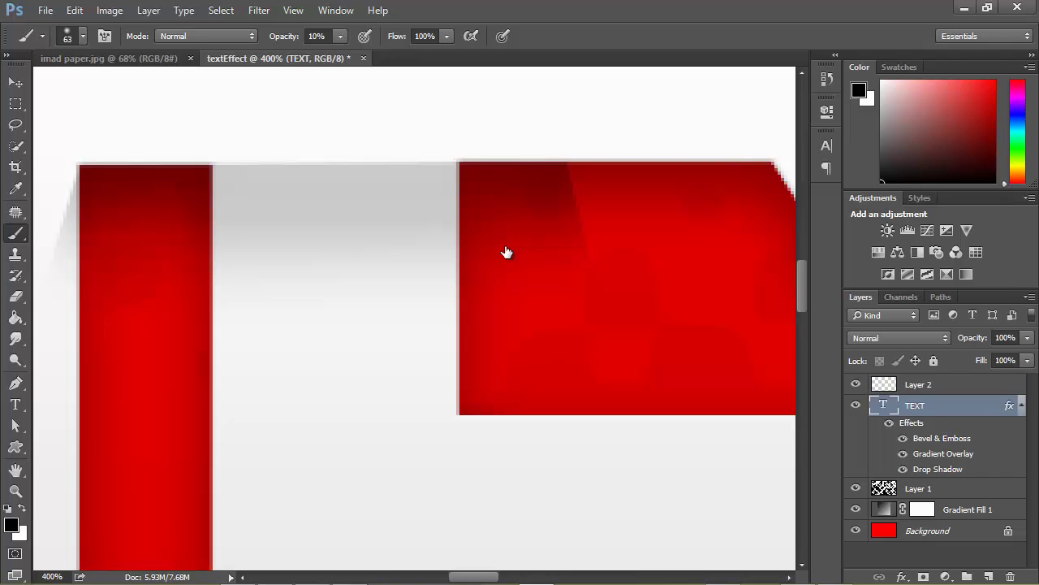
key(ctrl+g)
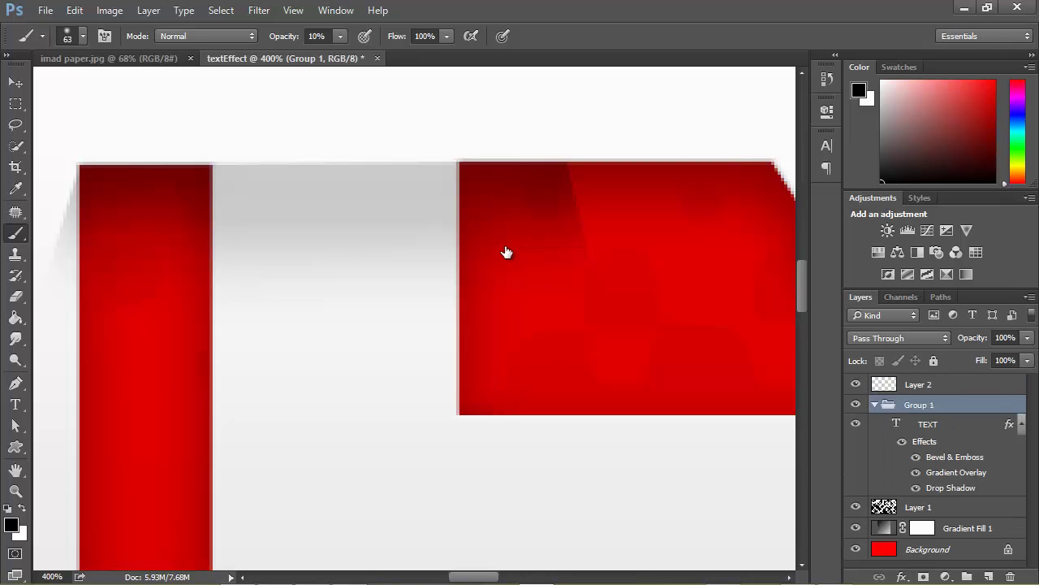
key(F2)
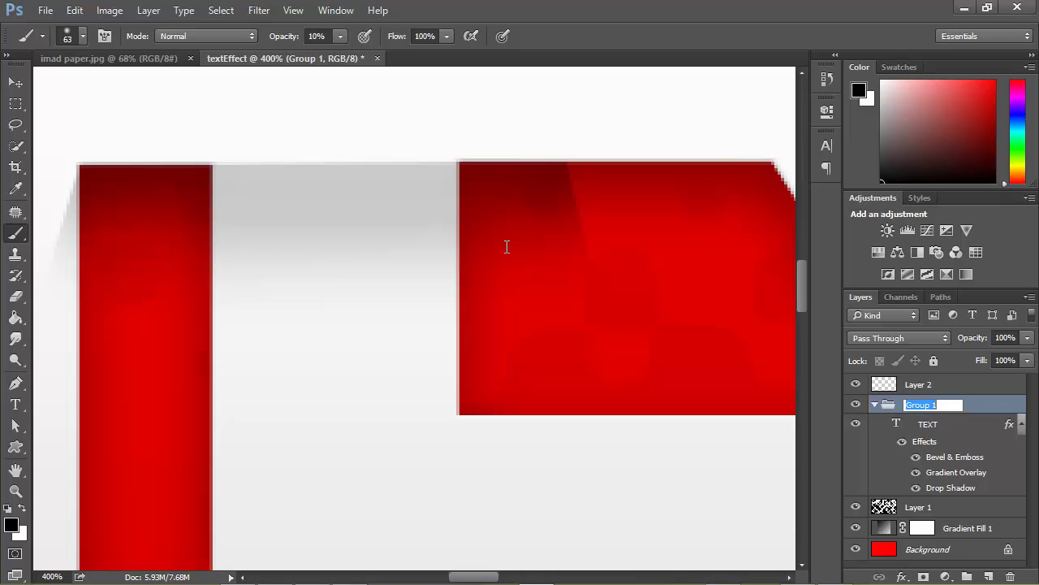
text(Text)
key(Return)
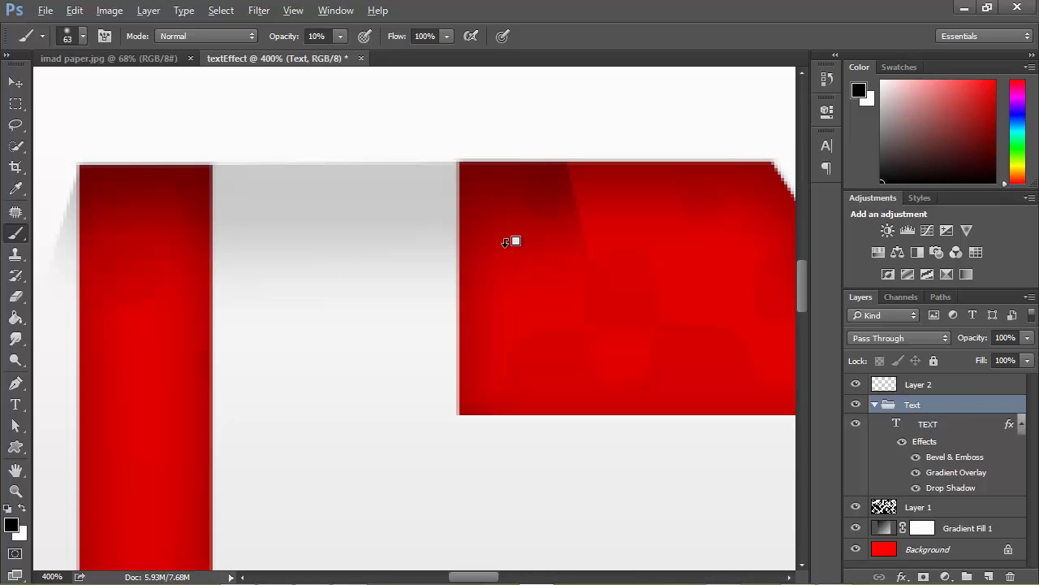
key(ctrl+alt+g)
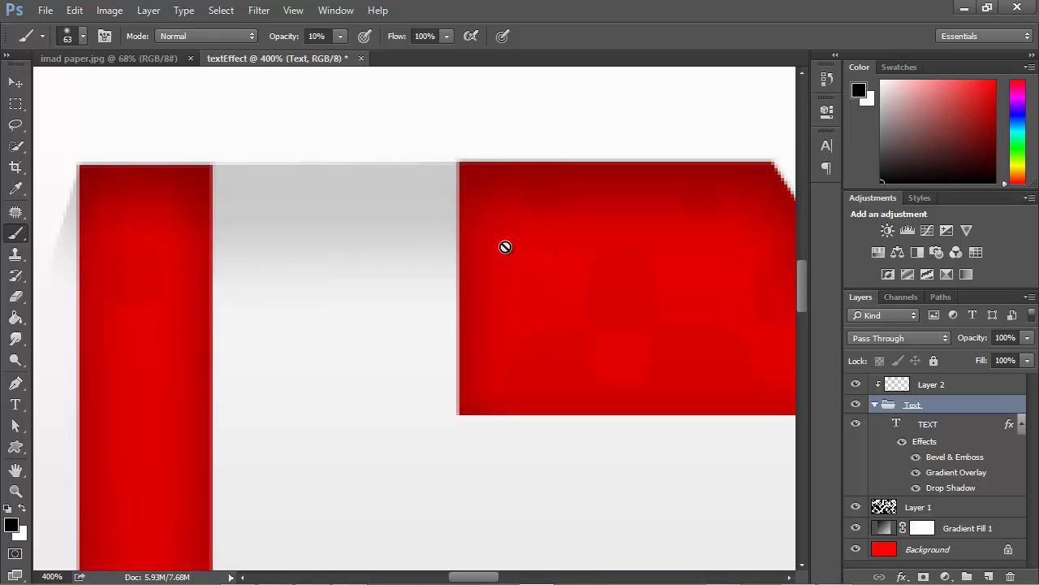
Erase the stray shadow on Layer 2 along the T stem's edge beside the E, using a soft 38 px Eraser
scroll(505, 247, left, 5)
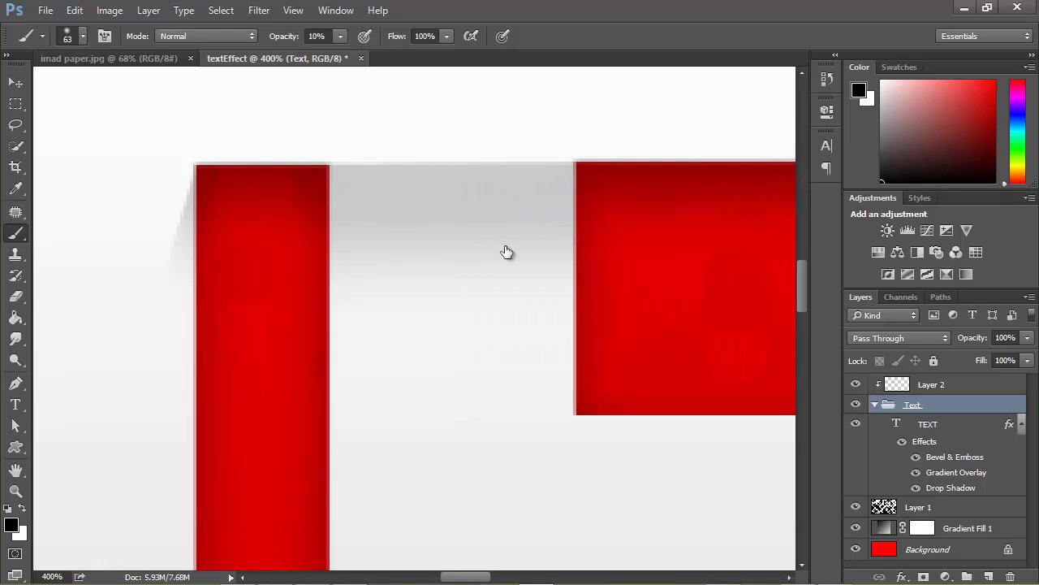
key(alt+bracketright)
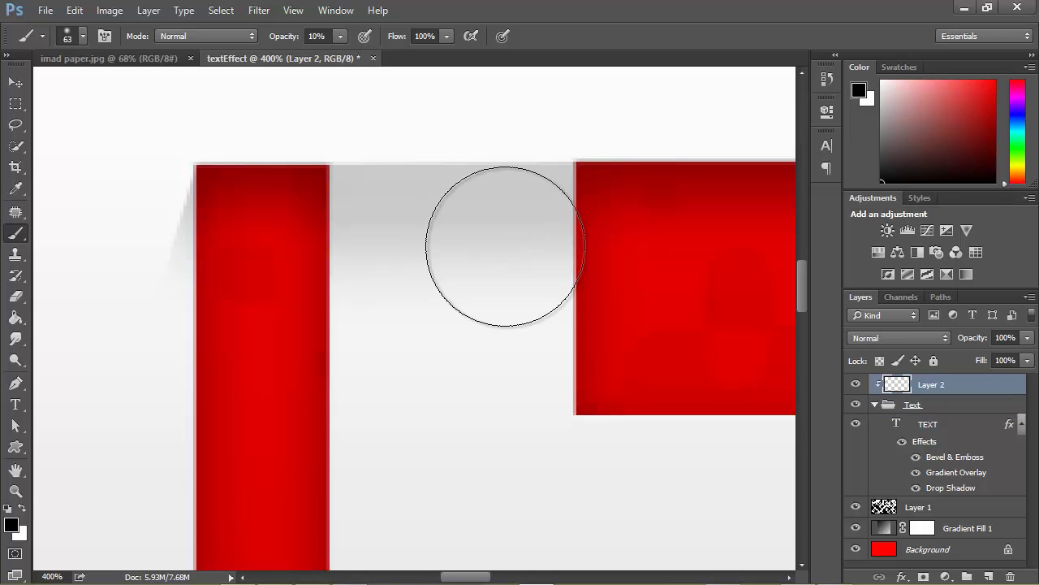
key(e)
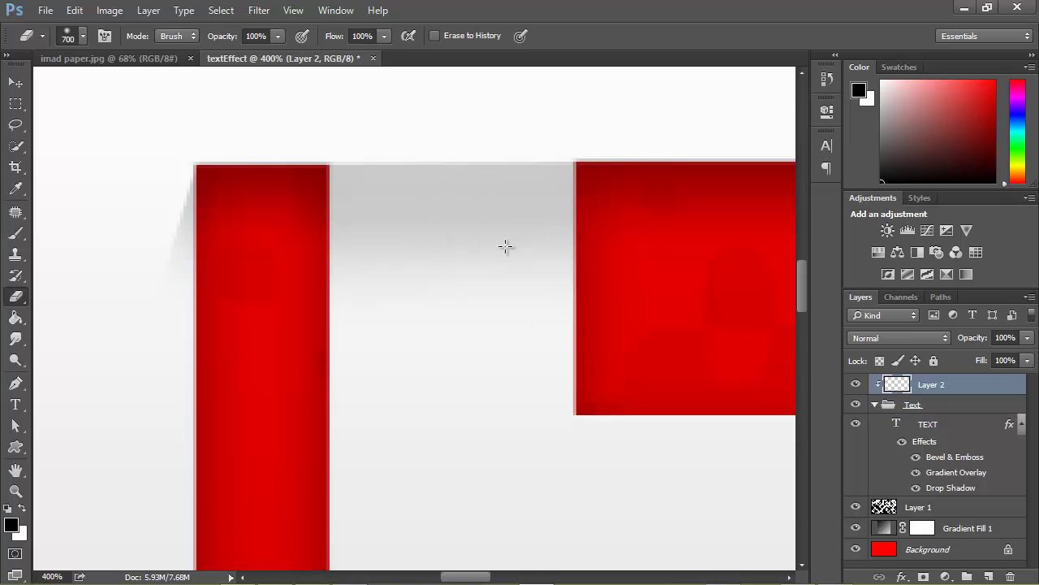
right_click(505, 246)
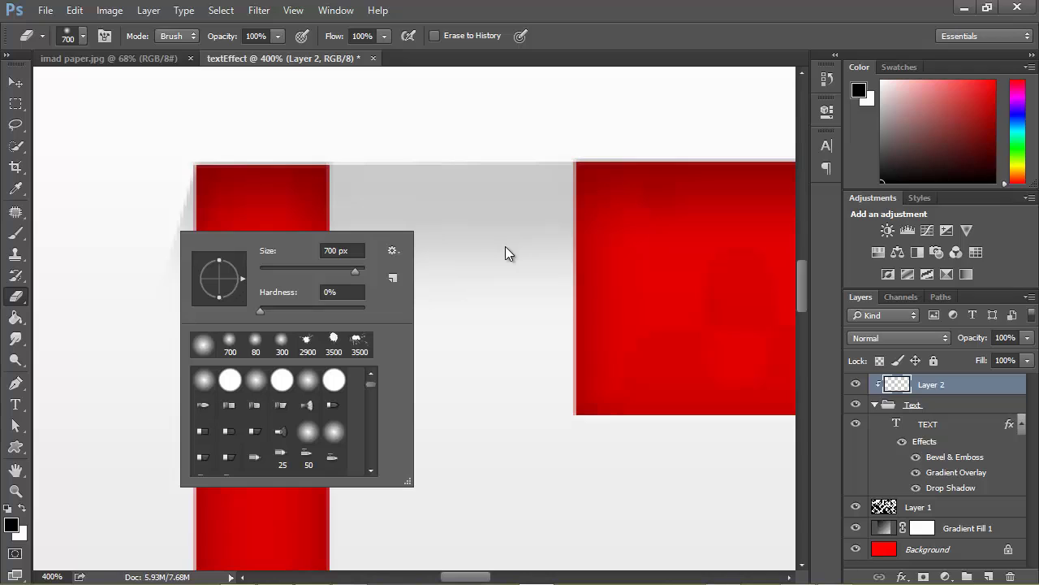
text(38)
key(Return)
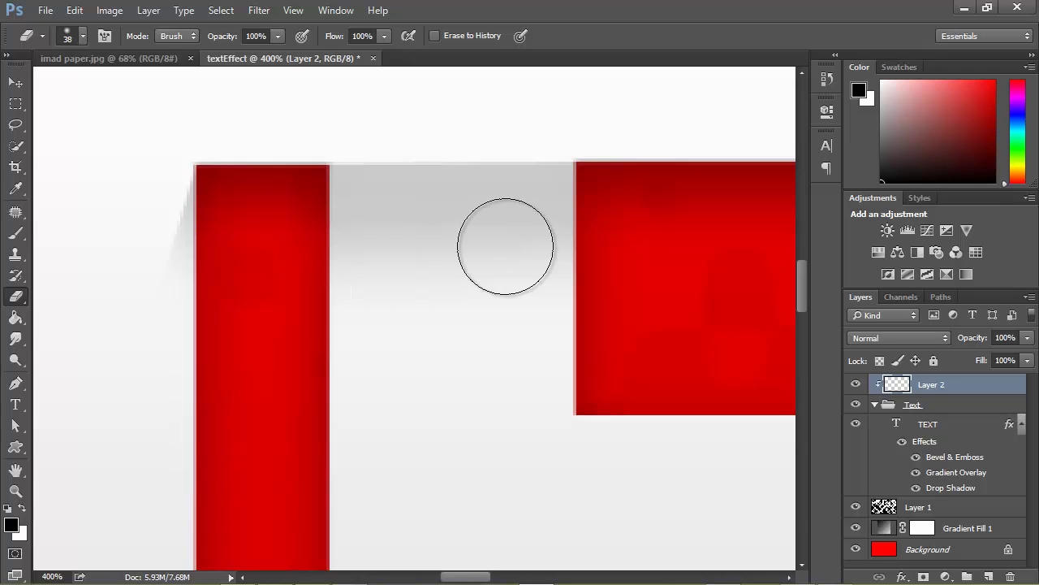
key(ctrl+z)
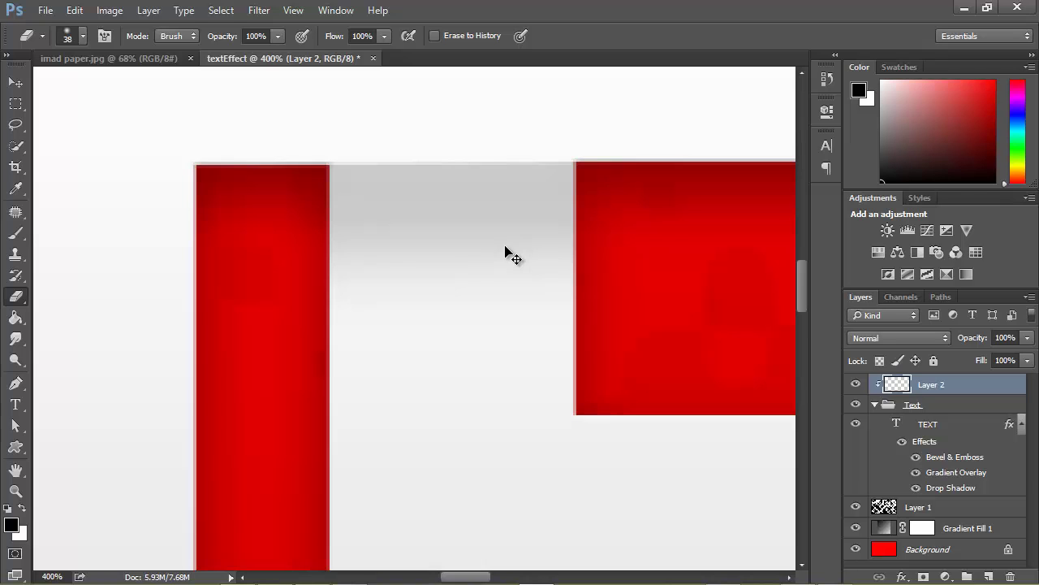
key(ctrl+minus)
key(ctrl+minus)
key(ctrl+minus)
key(ctrl+minus)
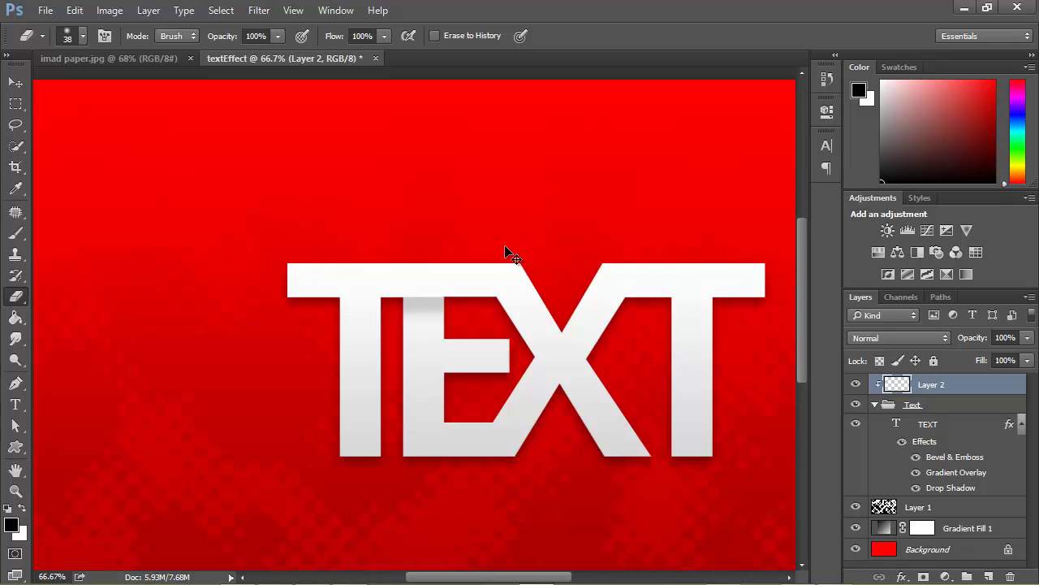
Draw a closed four-point Pen path over the upper bar, with one side following the X's inner diagonal edge beside the E
key(ctrl+plus)
key(ctrl+plus)
scroll(505, 246, right, 3)
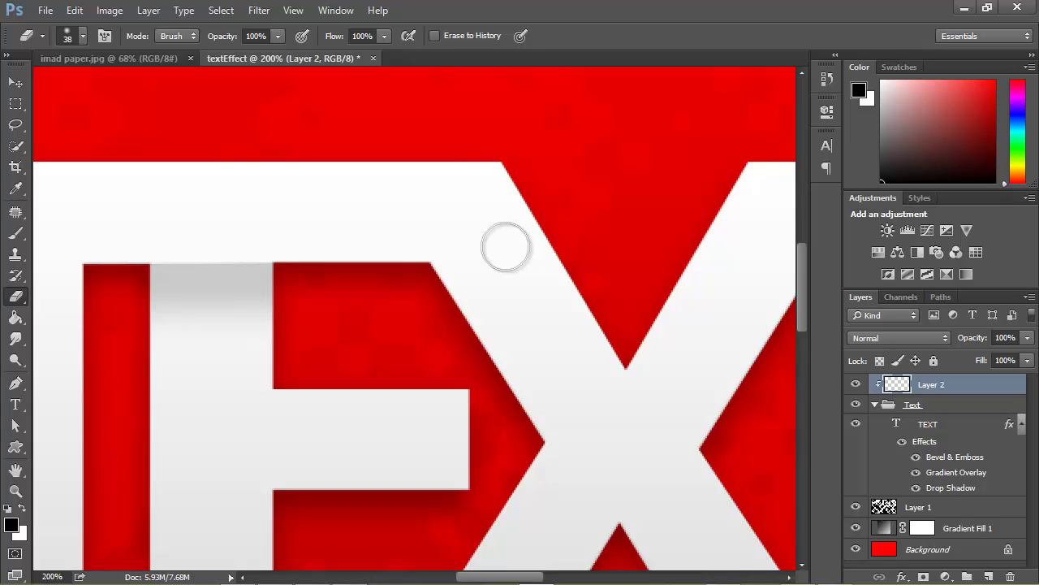
key(p)
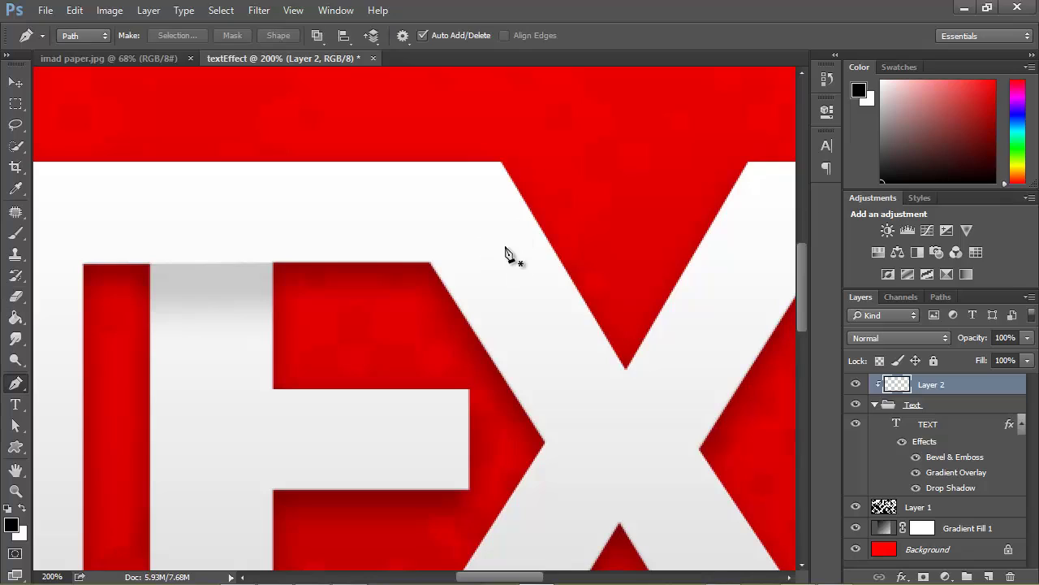
click(506, 252)
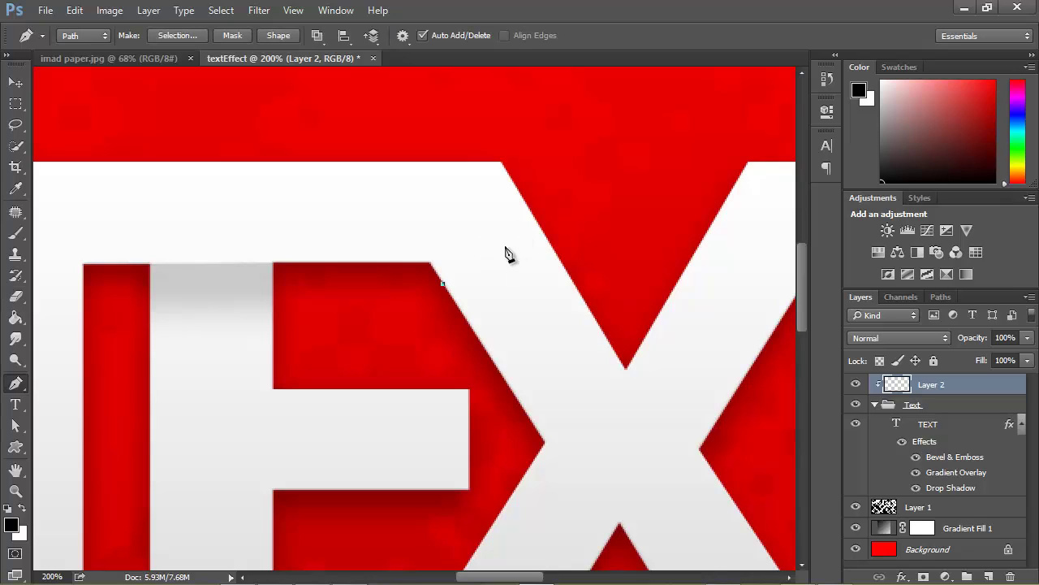
click(325, 102)
click(205, 100)
click(303, 315)
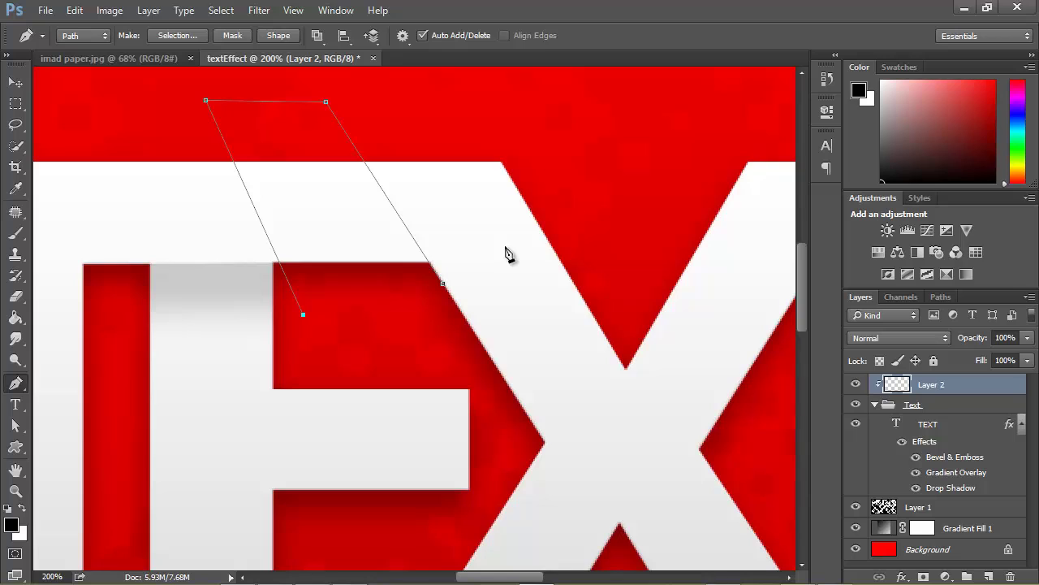
click(442, 283)
Nudge the path's lower anchor point on the X's inner diagonal edge to the right to align it with that edge
key(ctrl+plus)
key(ctrl+plus)
key(ctrl+plus)
key(ctrl+plus)
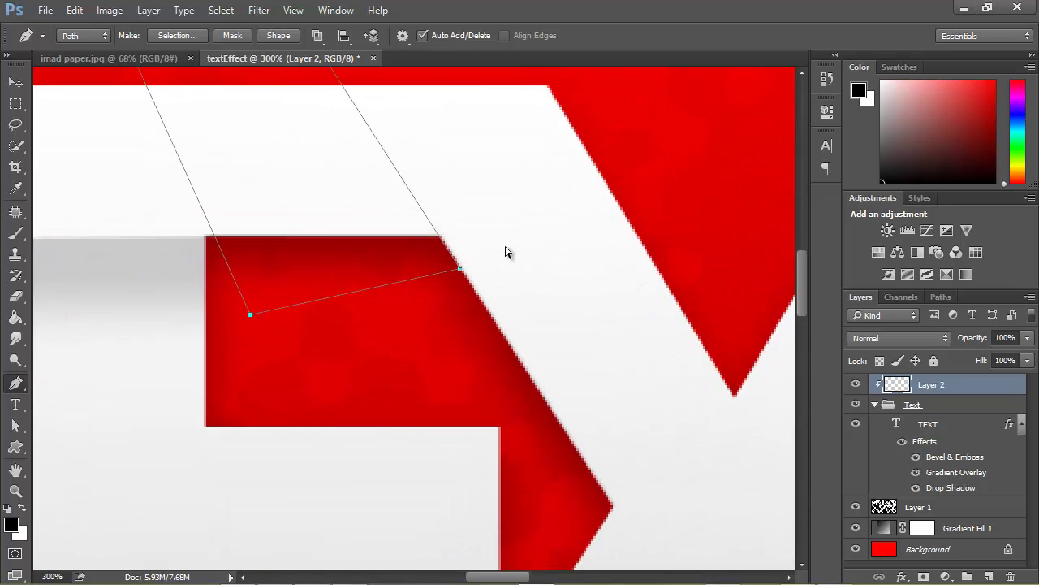
scroll(505, 252, up, 5)
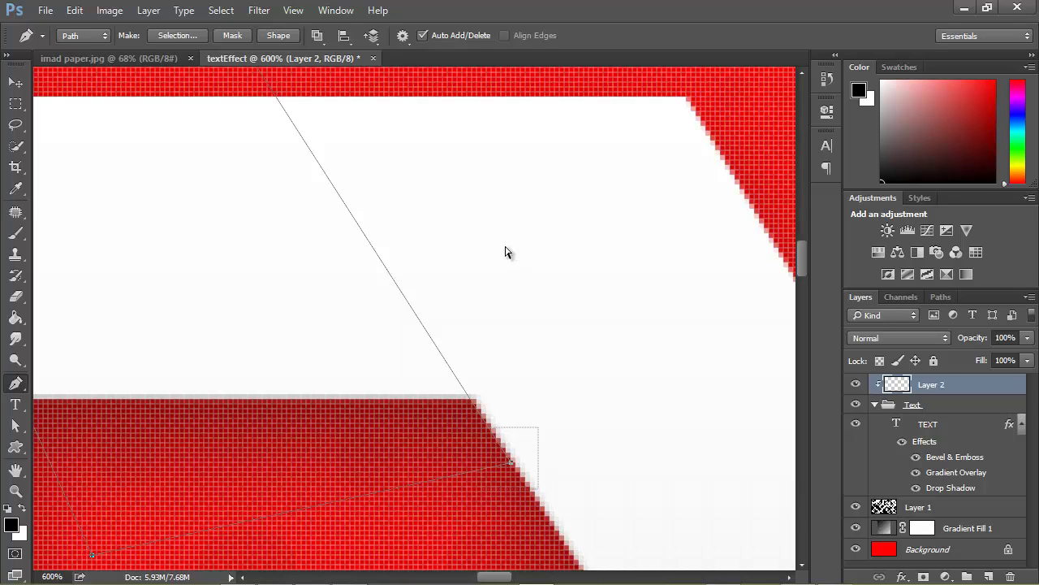
key(Right)
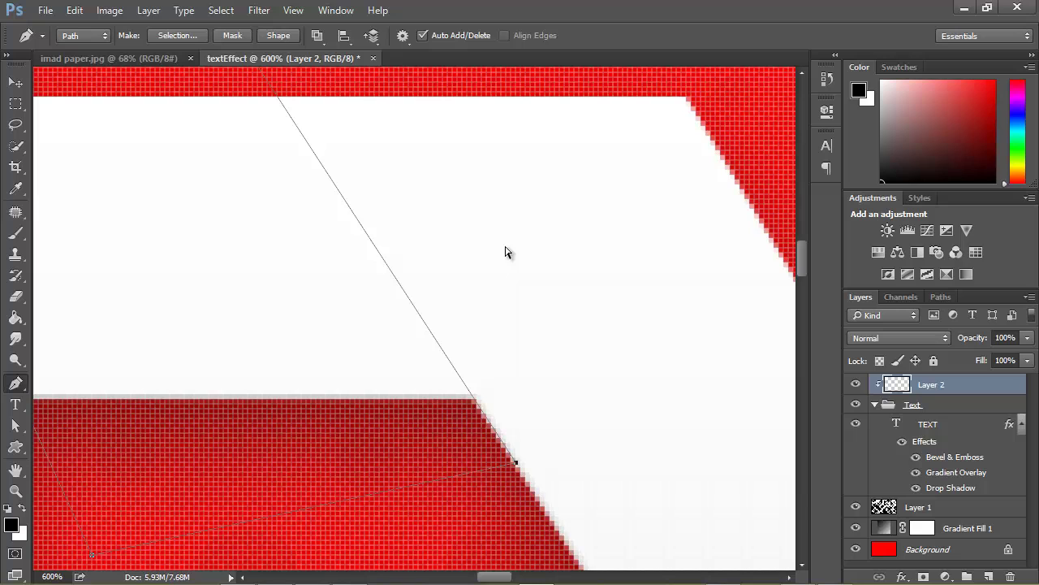
Adjust the path's anchor point above the lettering so its slanted side continues the line of the X's inner edge
key(ctrl+minus)
key(ctrl+minus)
scroll(505, 252, up, 3)
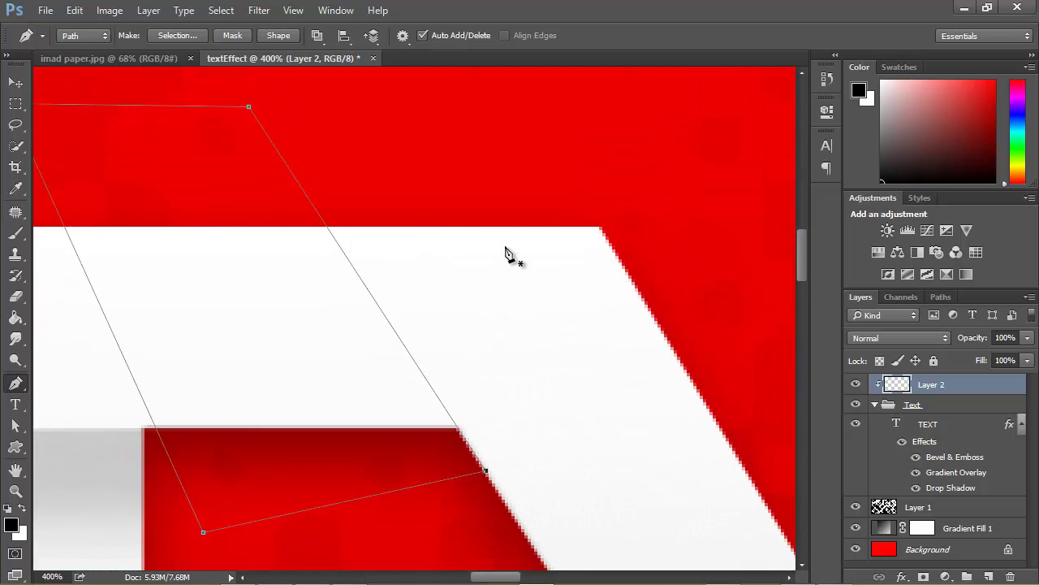
key(ctrl+Right)
key(ctrl+Right)
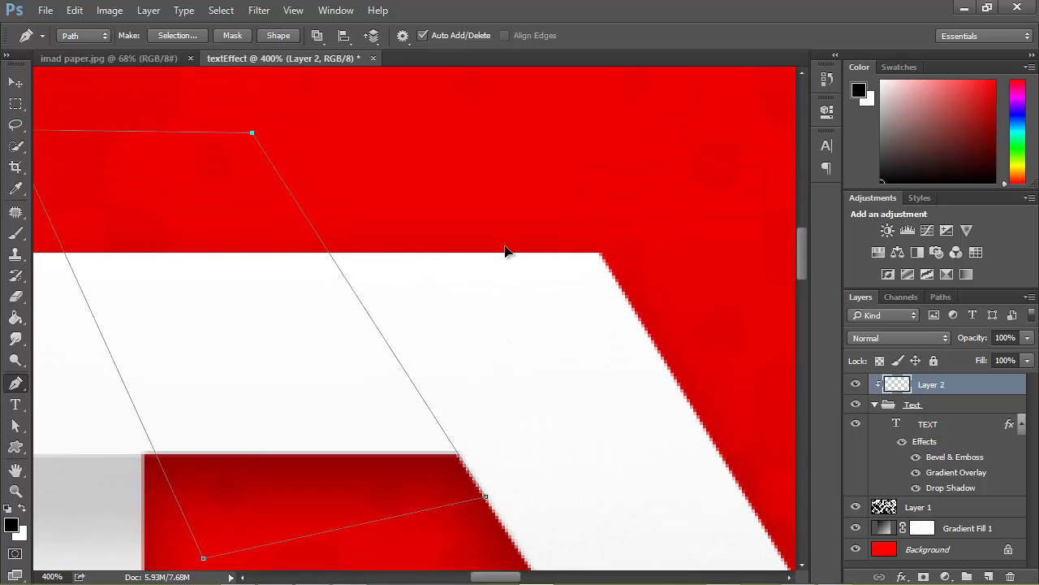
key(Right)
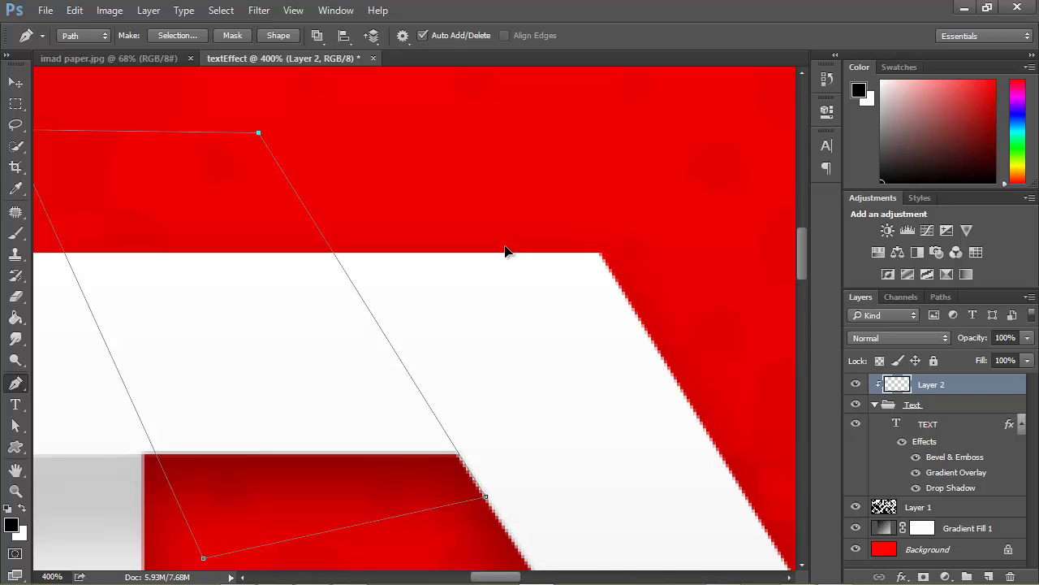
key(Left)
key(Left)
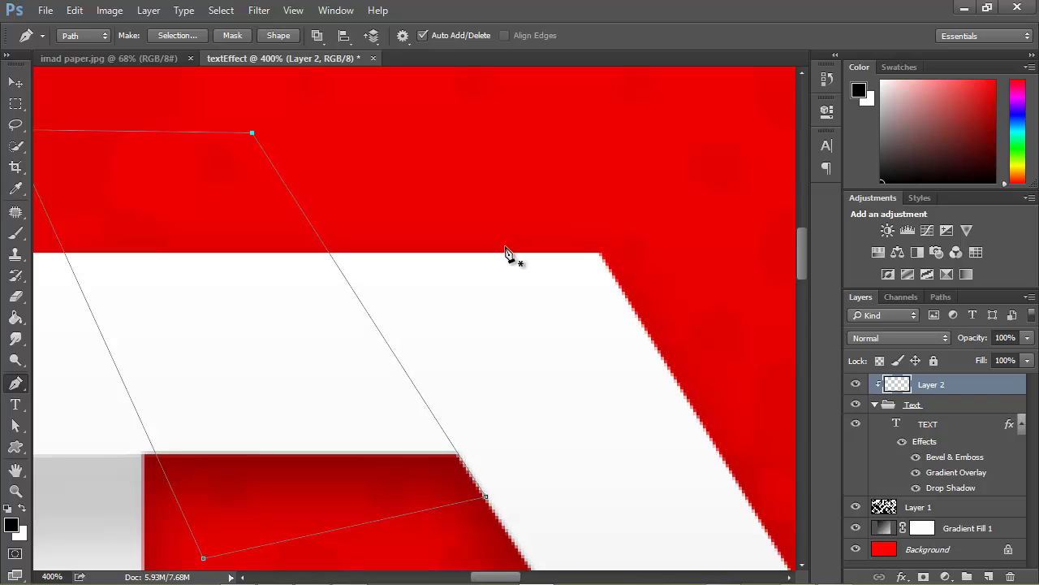
Convert the path over the upper bar beside the X into a new anti-aliased selection with a 0-pixel feather
right_click(506, 254)
key(Down)
key(Down)
key(Down)
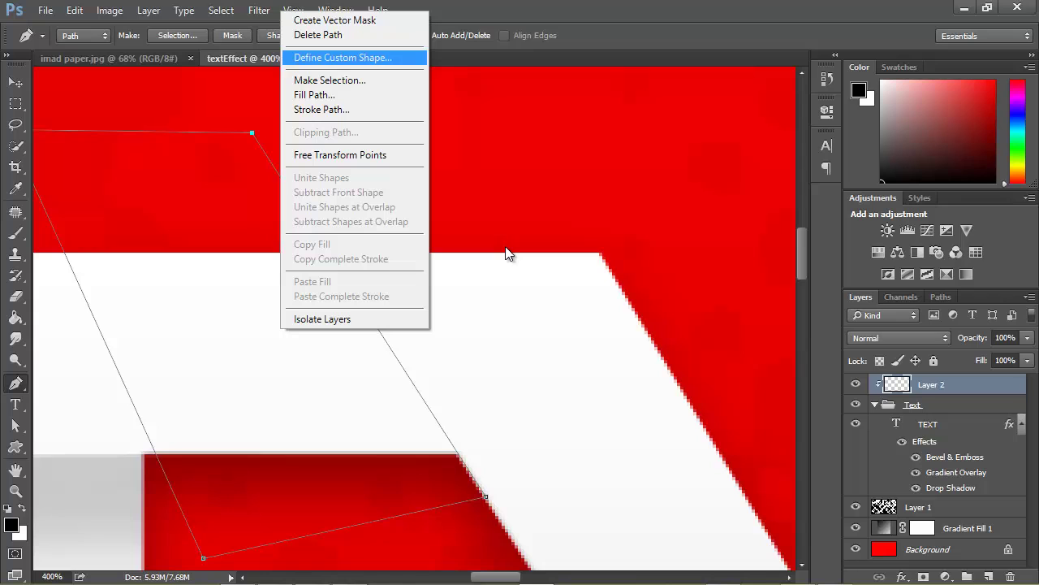
key(Down)
key(Return)
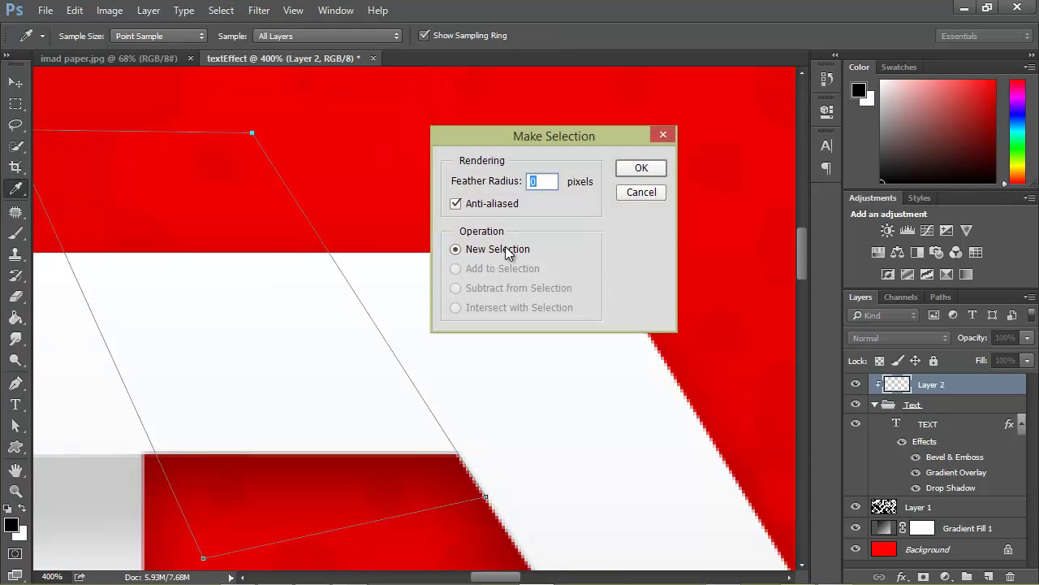
key(Return)
Paint a soft black shadow on the upper bar along the selection's slanted X edge, using a 63 px Brush at 10% opacity
key(b)
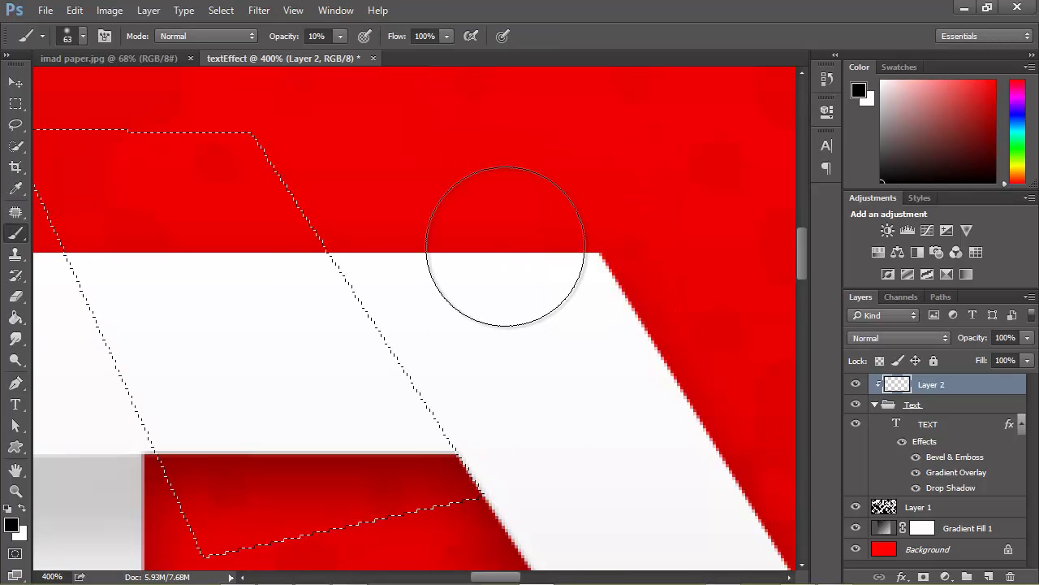
drag(467, 475, 316, 244)
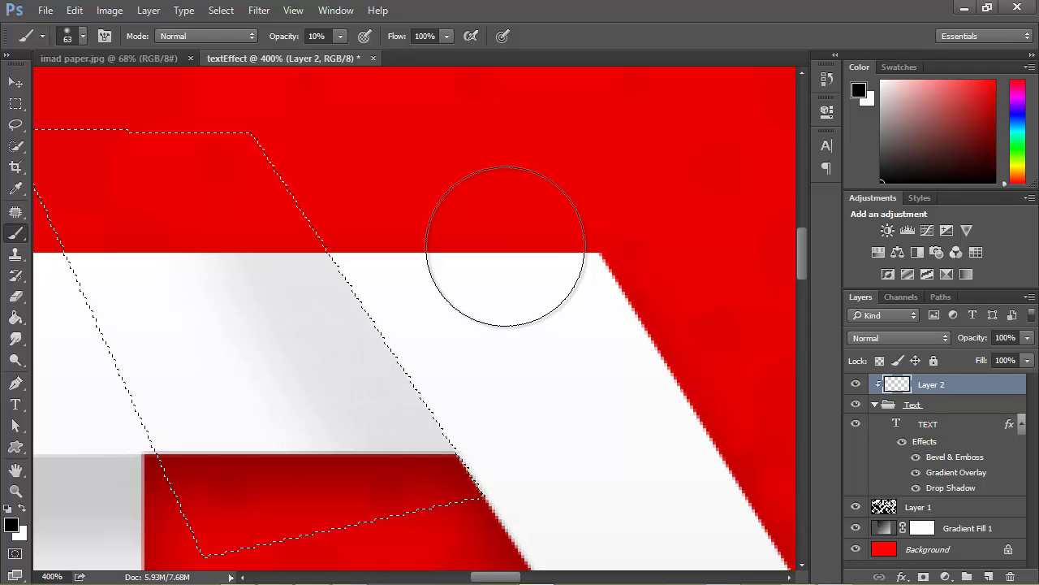
drag(467, 463, 325, 252)
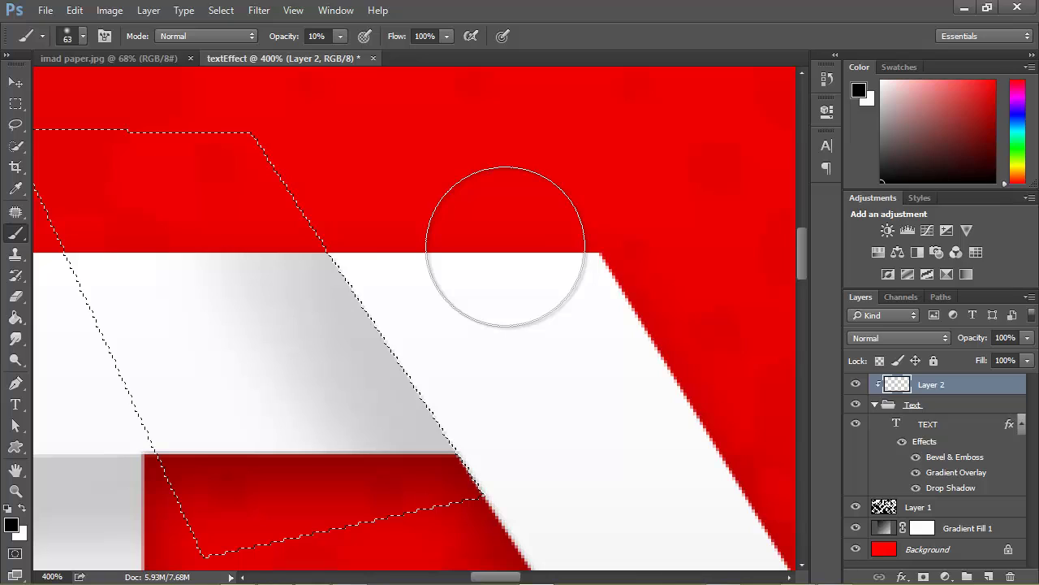
Darken the shadow along the X's slanted edge with a 35 px Brush at 10% opacity, and deselect
key(bracketleft)
key(bracketleft)
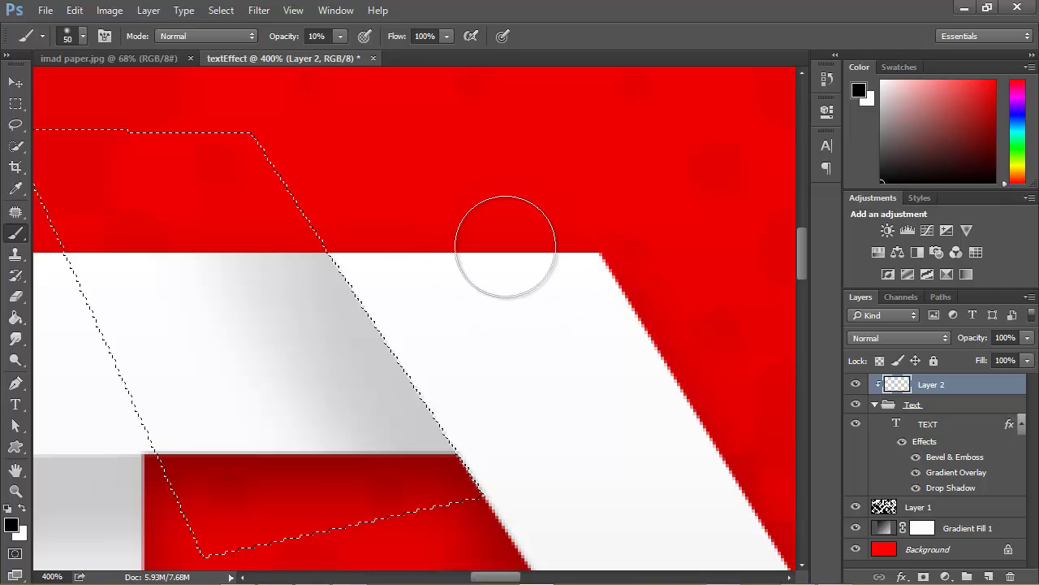
key(bracketleft)
mouse_move(301, 253)
mouse_down()
mouse_move(333, 269)
mouse_move(462, 456)
mouse_up()
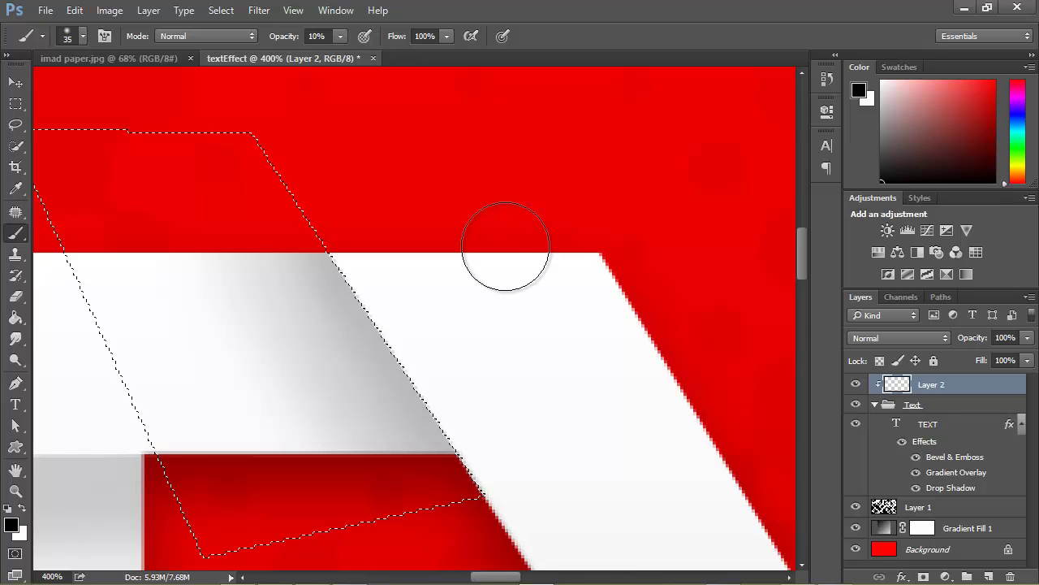
key(ctrl+d)
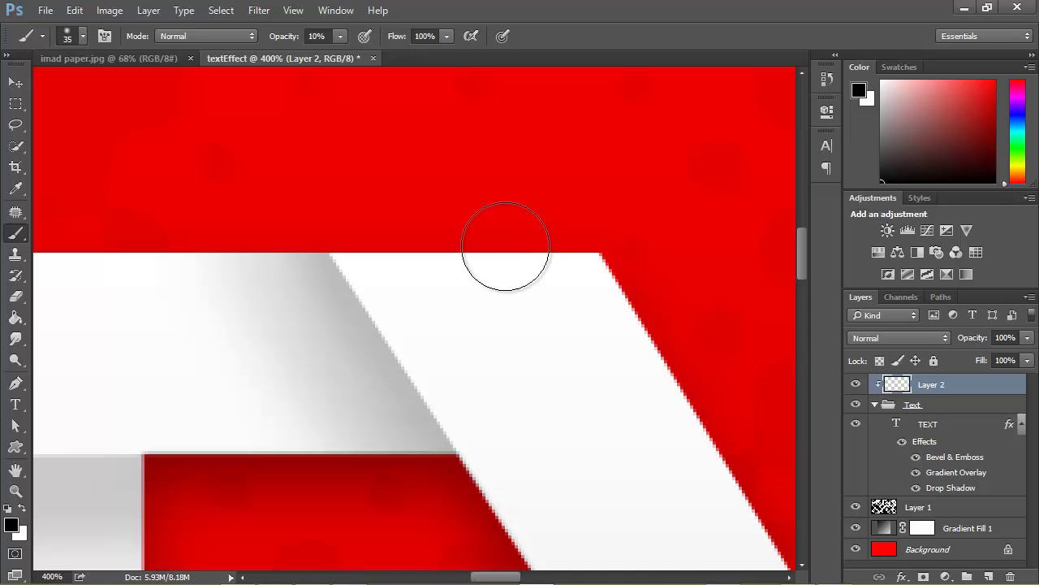
key(ctrl+0)
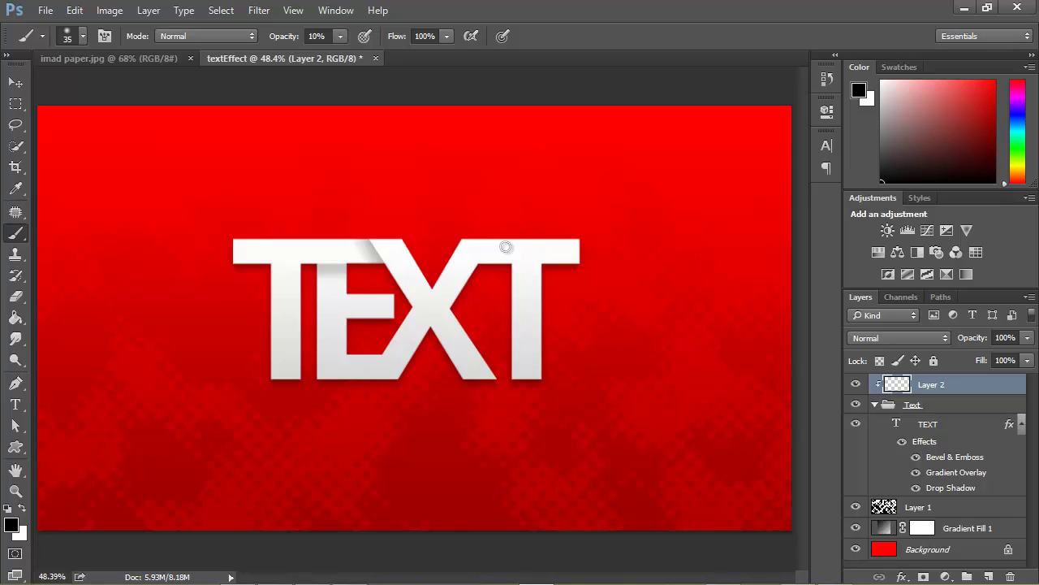
Start a Pen path along the upper edge of the E's lowest arm and curve it across the X's adjoining leg into the red gap
key(ctrl)
scroll(505, 252, up, 4)
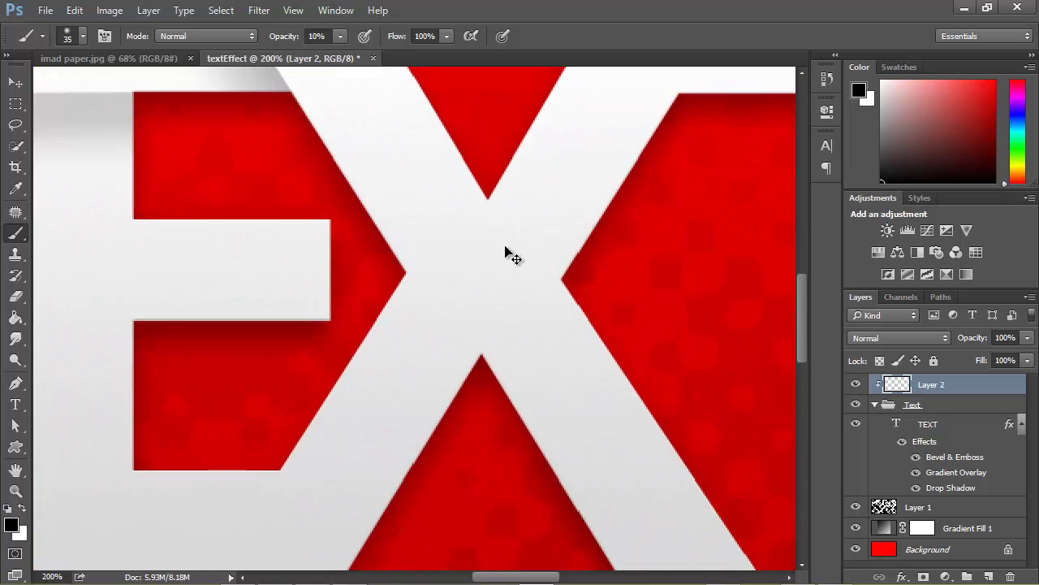
scroll(505, 252, up, 1)
scroll(505, 252, down, 3)
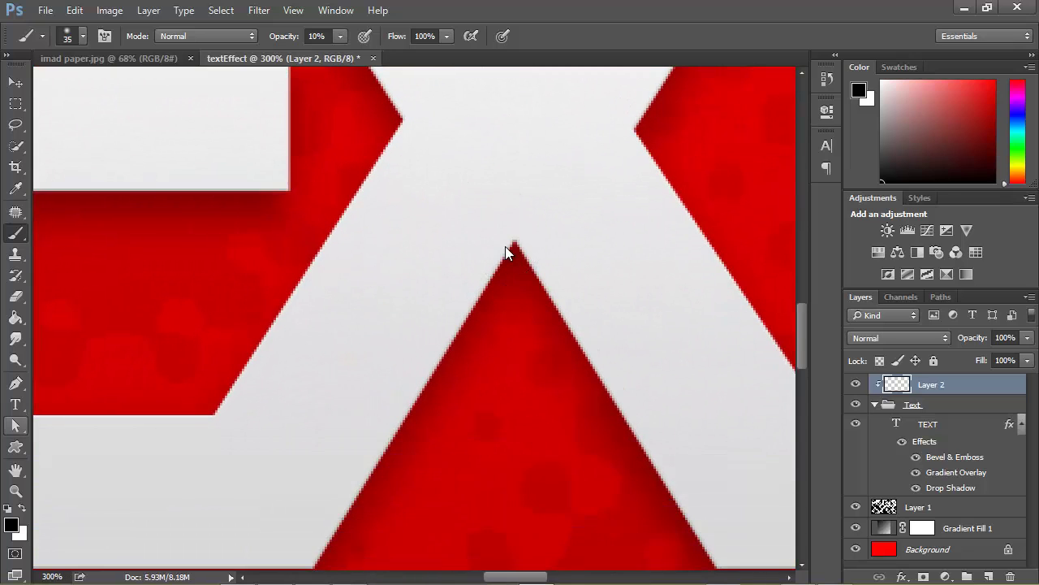
key(p)
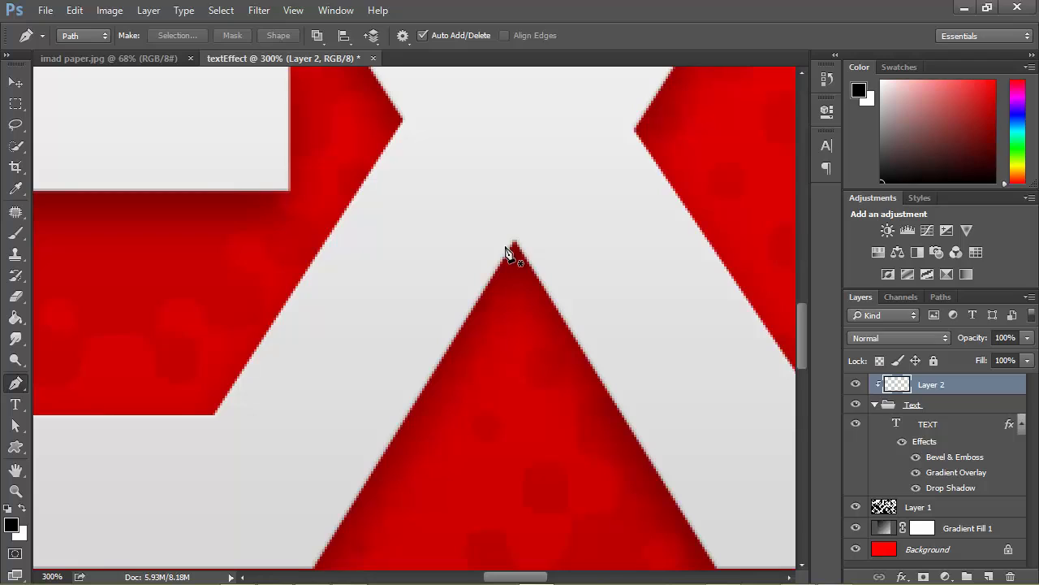
click(86, 415)
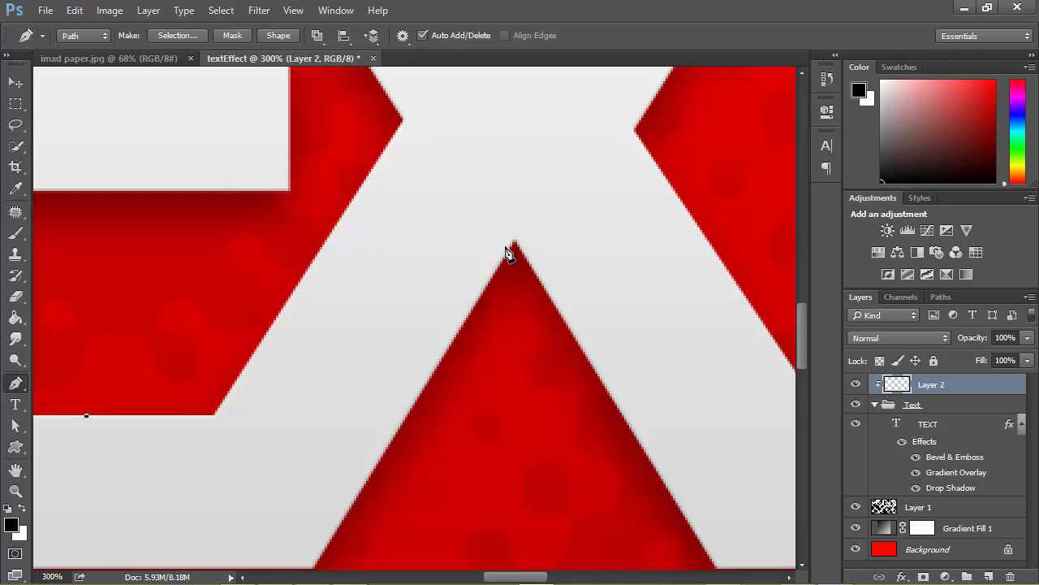
drag(213, 415, 262, 415)
key(z)
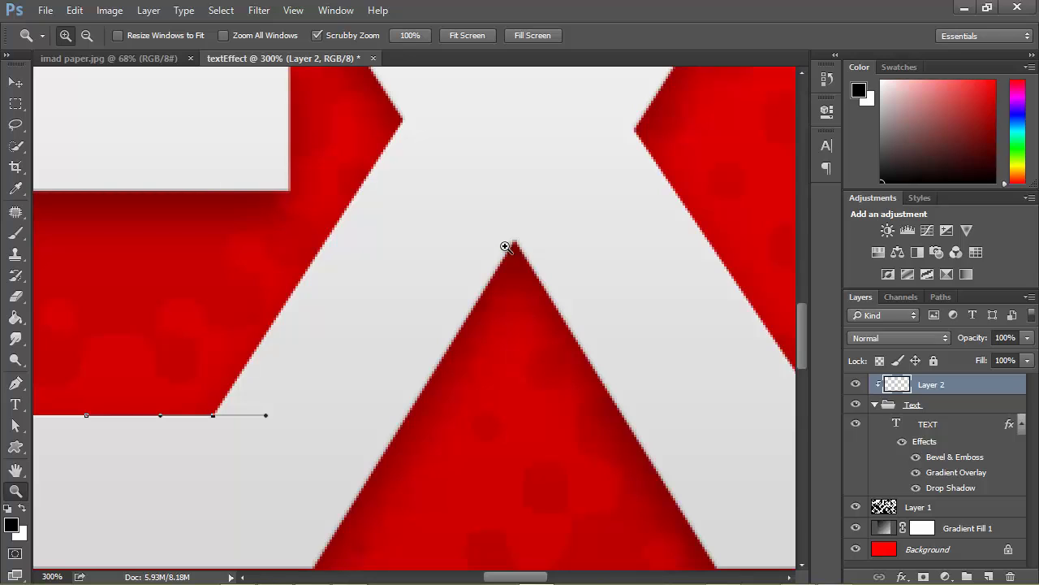
key(p)
drag(486, 320, 526, 253)
Continue the path down the red gap and beneath the lettering, and close it at its starting point on the E's lowest arm
click(512, 450)
scroll(507, 250, down, 3)
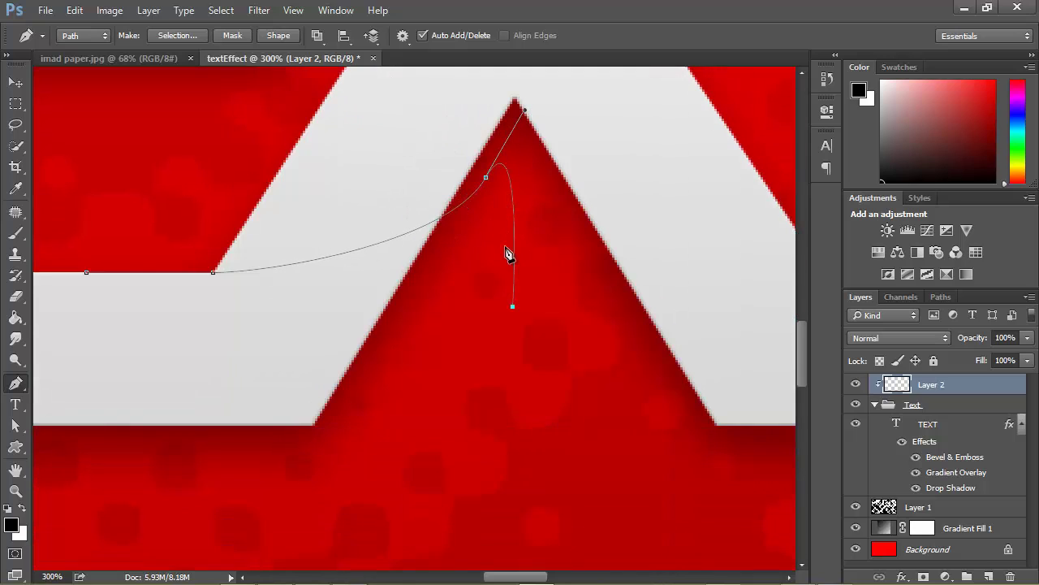
click(507, 469)
click(191, 479)
click(59, 452)
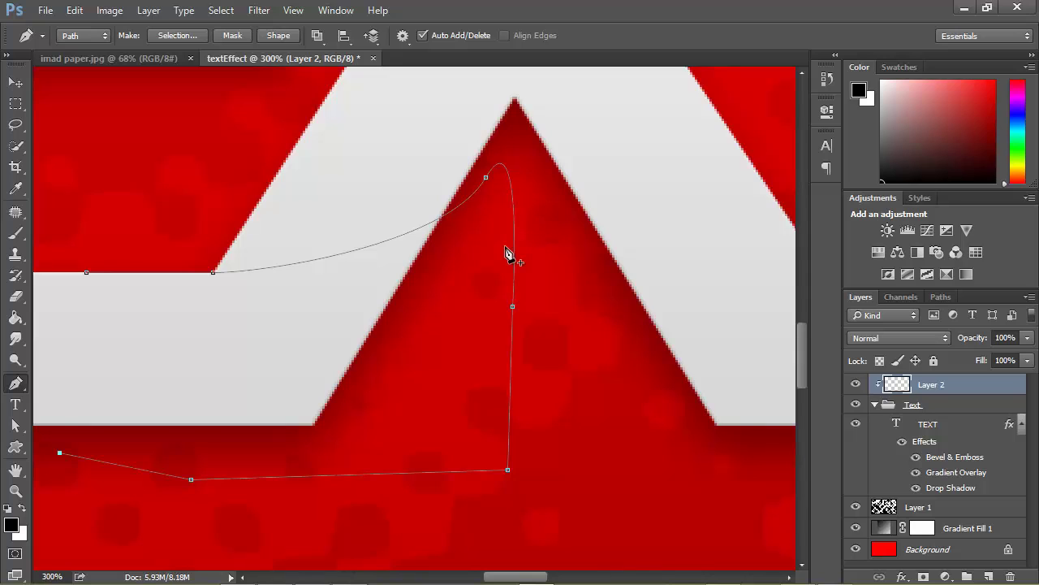
click(86, 272)
Convert the closed path around the joint of the E and X into a selection
right_click(505, 254)
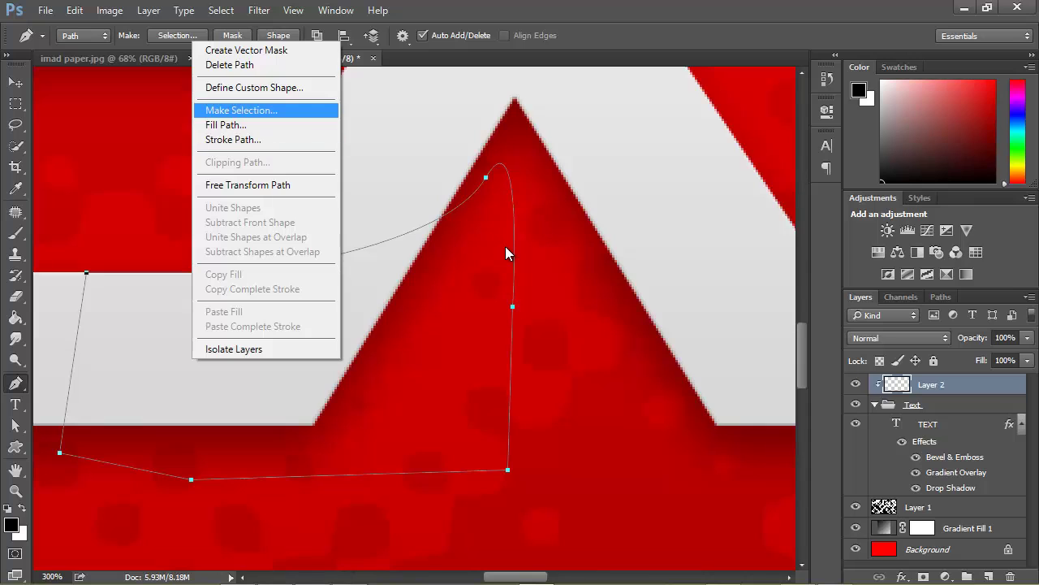
key(Return)
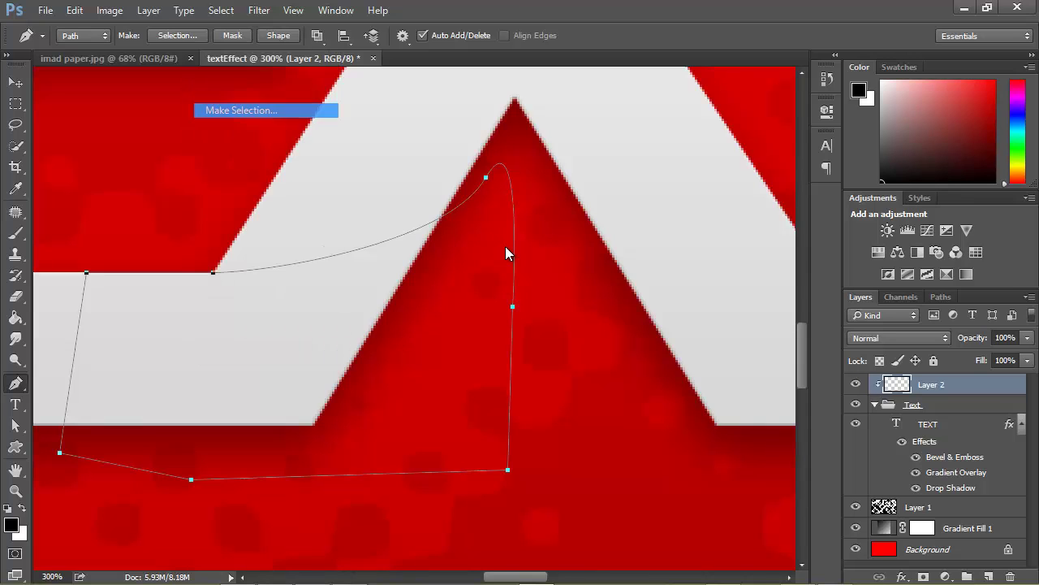
key(Return)
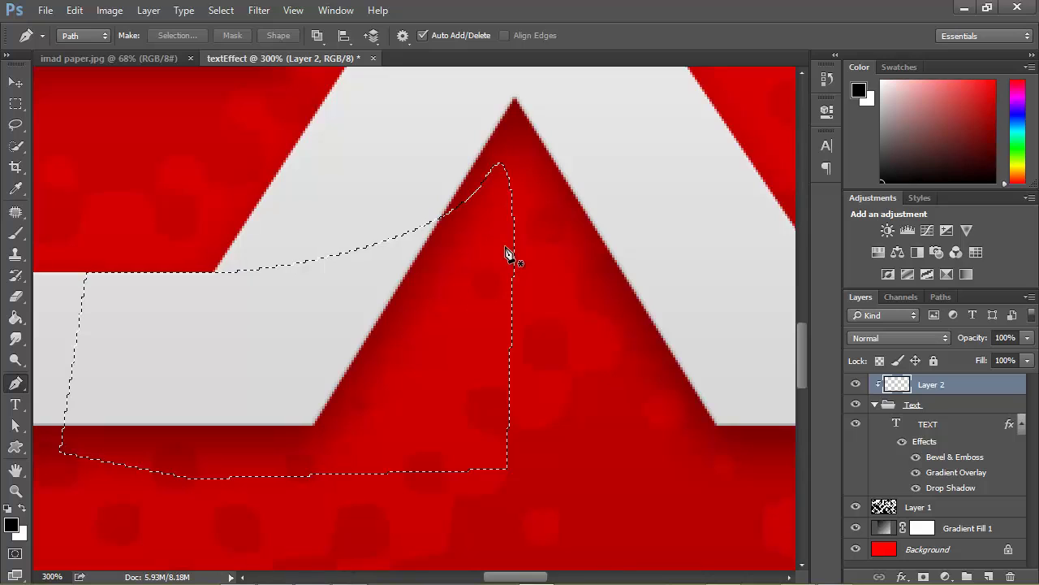
Paint a soft black shadow on the X's lower leg just above the curved selection edge, using a 45 px Brush at 10% opacity
key(b)
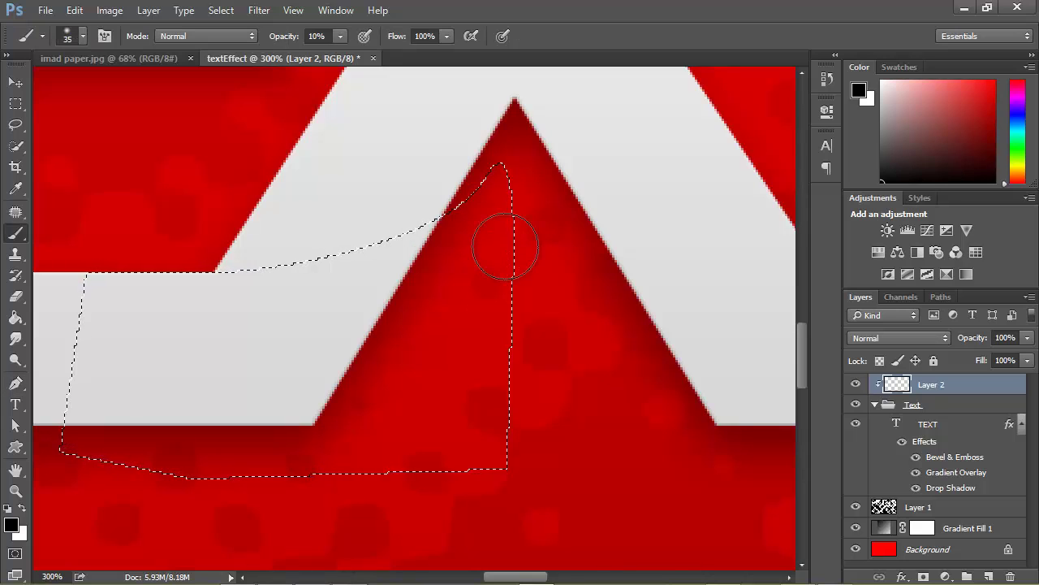
scroll(505, 246, up, 3)
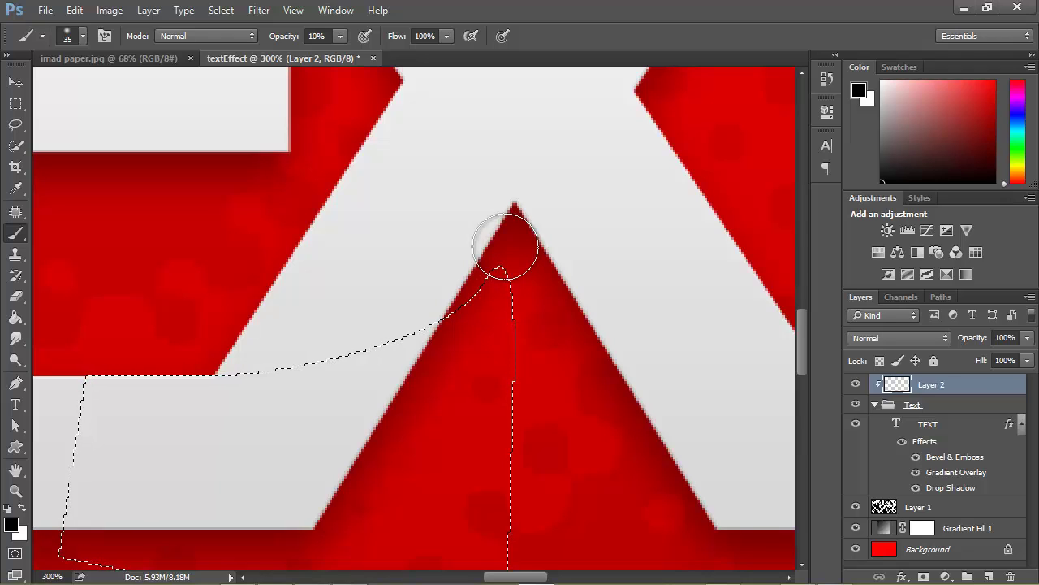
mouse_move(236, 362)
mouse_down()
mouse_move(430, 310)
mouse_move(460, 286)
mouse_move(431, 311)
mouse_move(231, 366)
mouse_up()
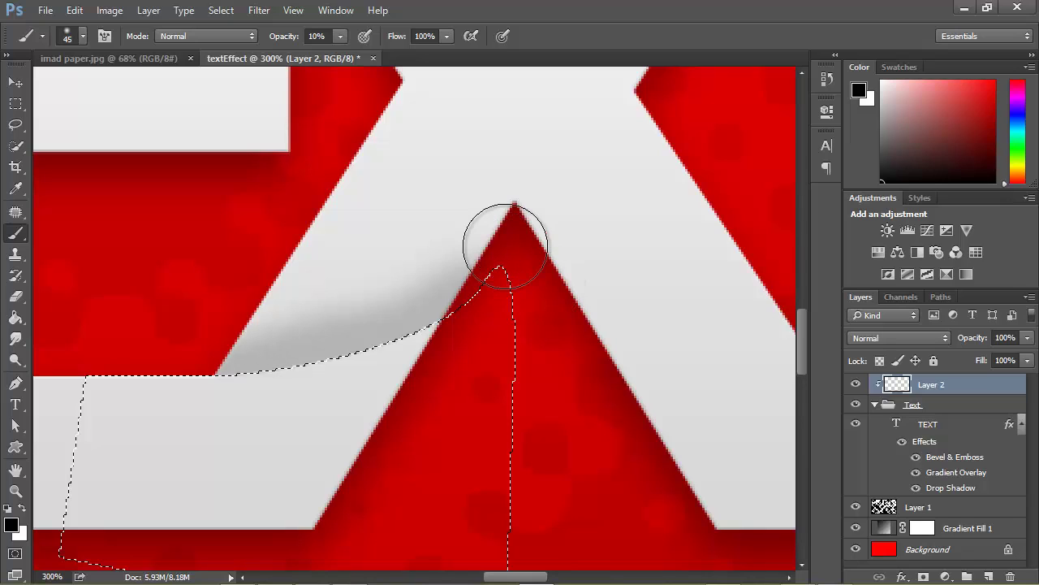
Deepen the shadow right along the curved fold edge with a 20 px Brush at 10% opacity, and deselect
key(bracketleft)
key(bracketleft)
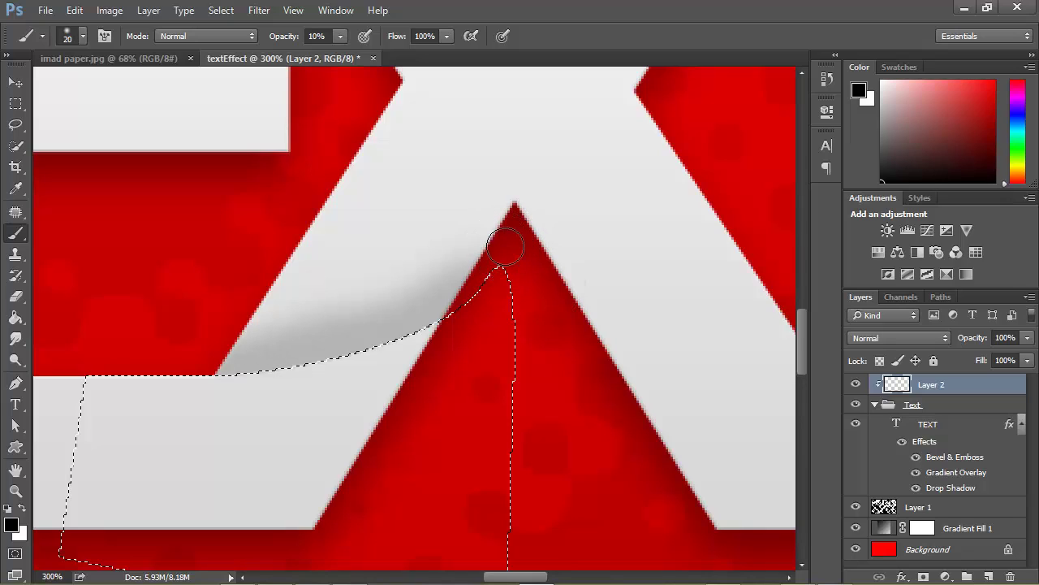
mouse_move(210, 378)
mouse_down()
mouse_move(341, 358)
mouse_move(448, 317)
mouse_move(217, 372)
mouse_up()
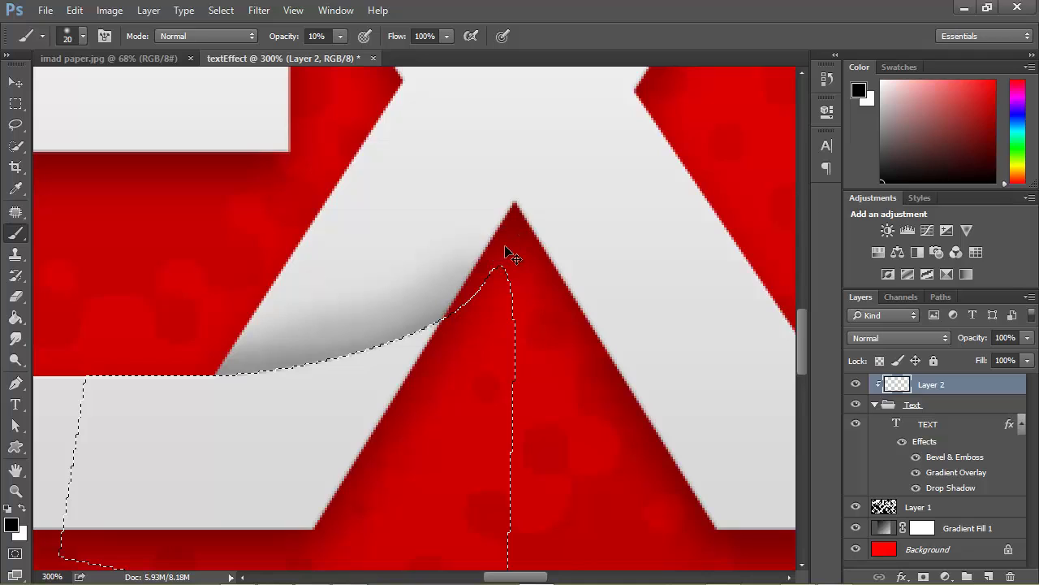
key(ctrl+d)
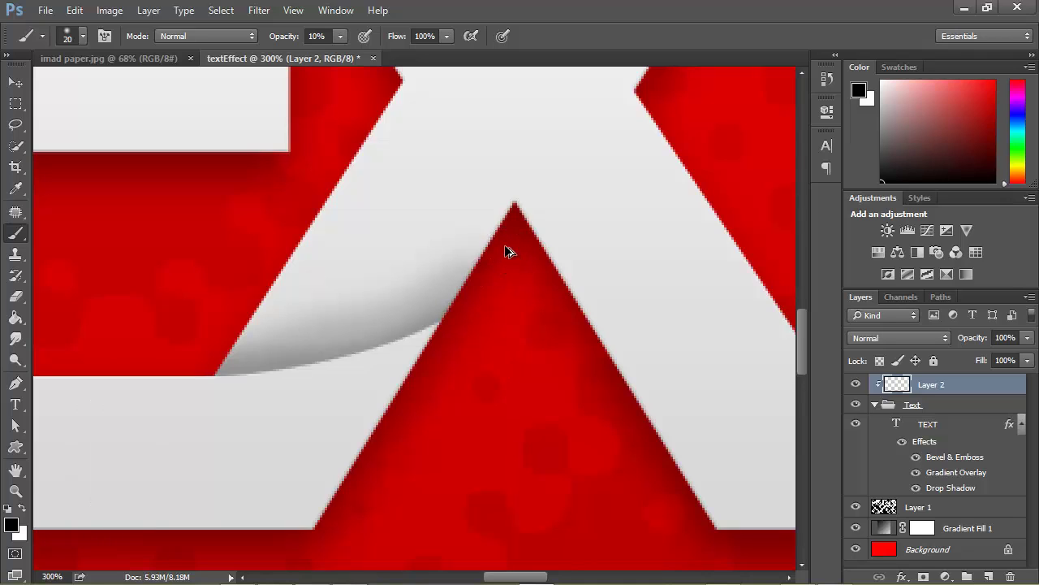
key(ctrl+shift+d)
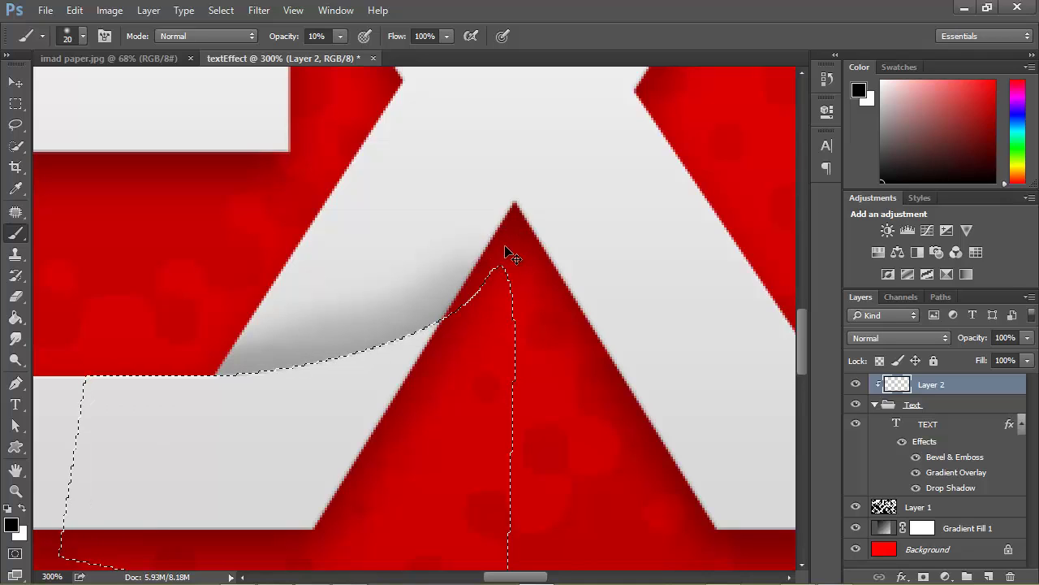
key(ctrl+d)
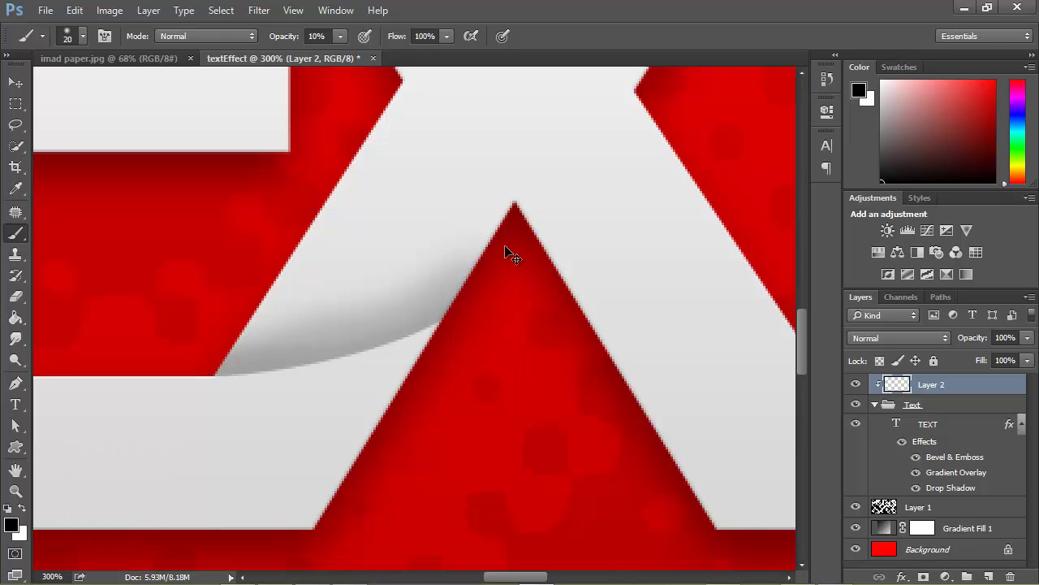
Compare the whole TEXT artwork with the fold shadows in the reference image imad paper.jpg
key(ctrl+0)
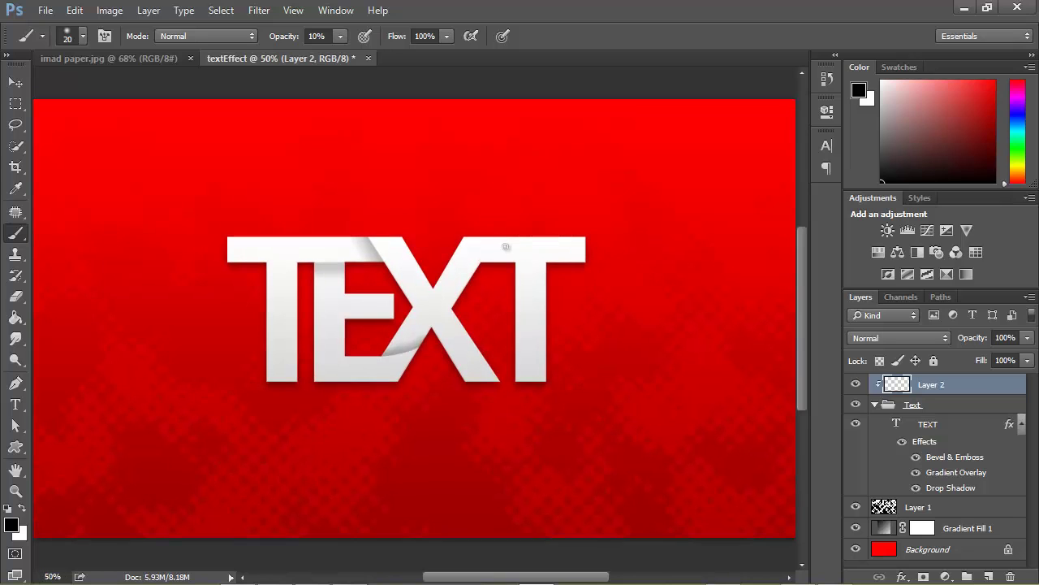
key(ctrl+Tab)
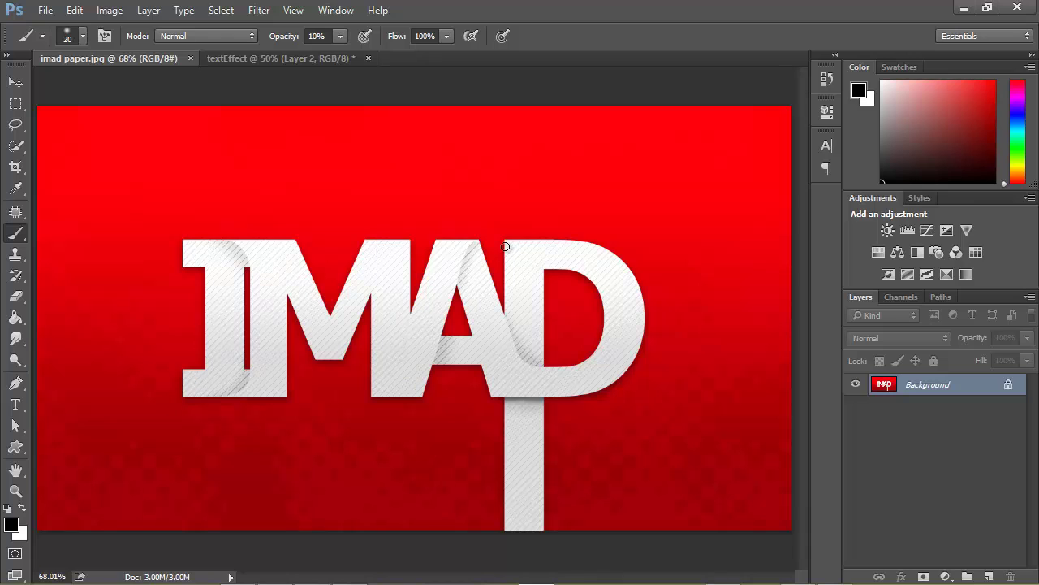
key(ctrl+Tab)
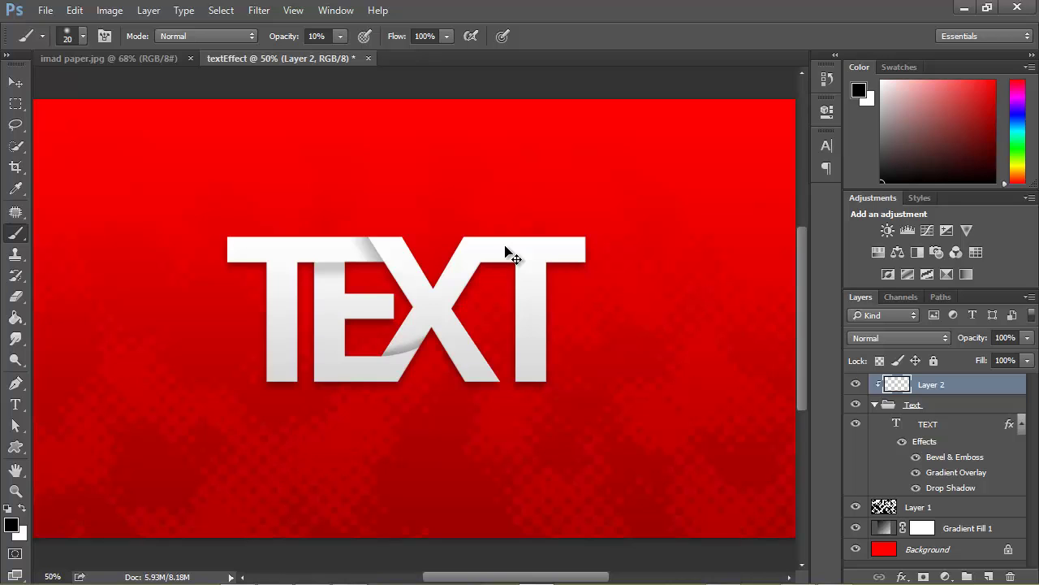
Draw a closed Pen path around the joint of the X and the last T, curving up from the X arm's lower edge across the crossbar
key(ctrl+plus)
key(ctrl+plus)
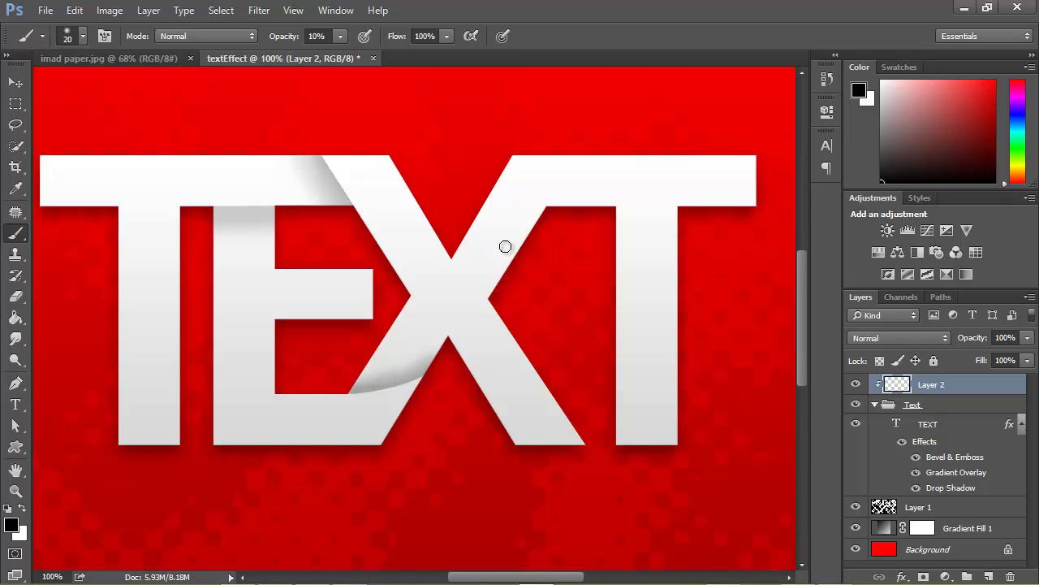
key(ctrl+plus)
scroll(505, 246, right, 5)
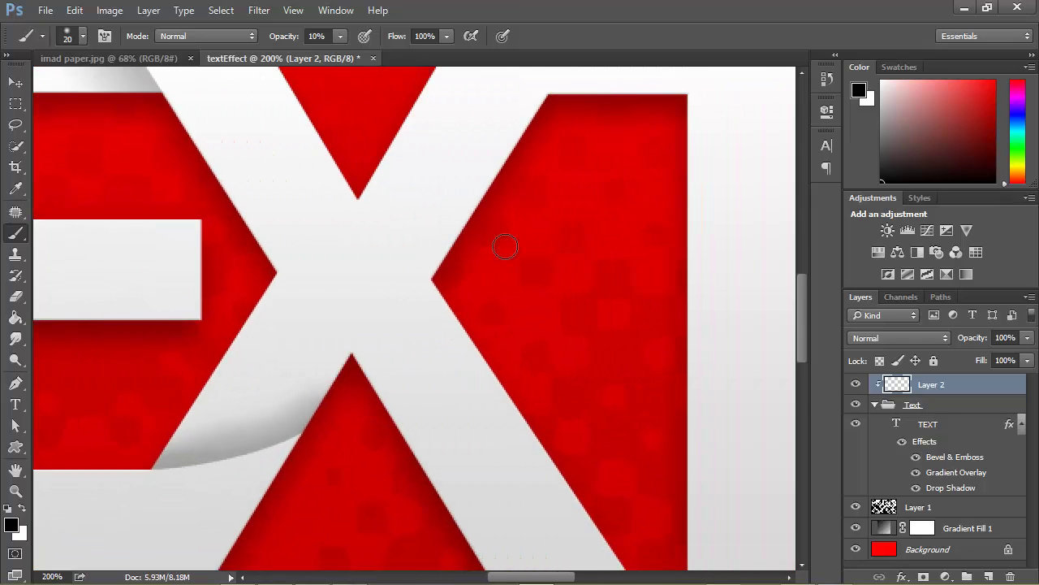
scroll(505, 246, up, 6)
scroll(506, 247, down, 4)
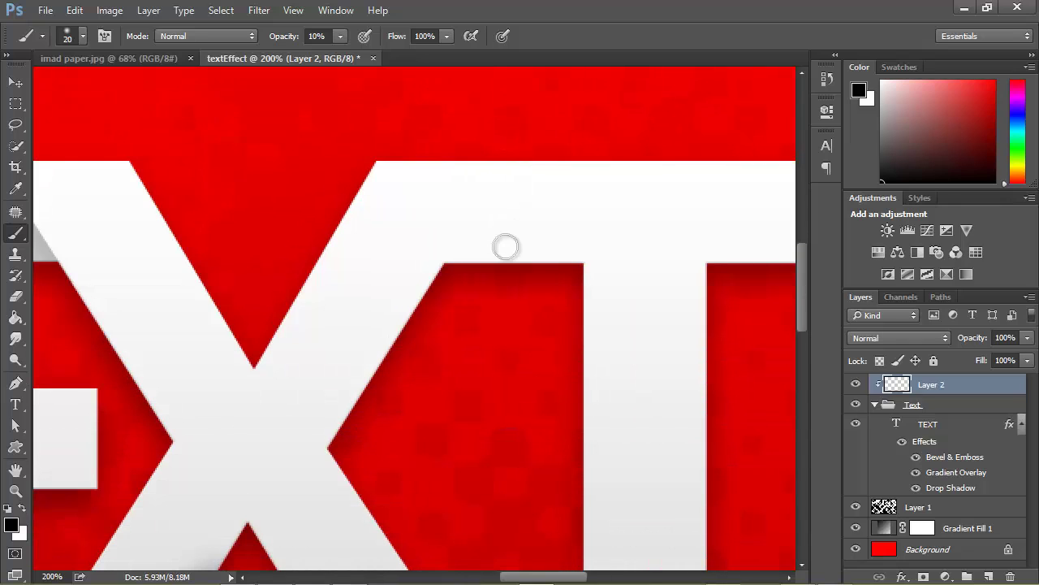
key(p)
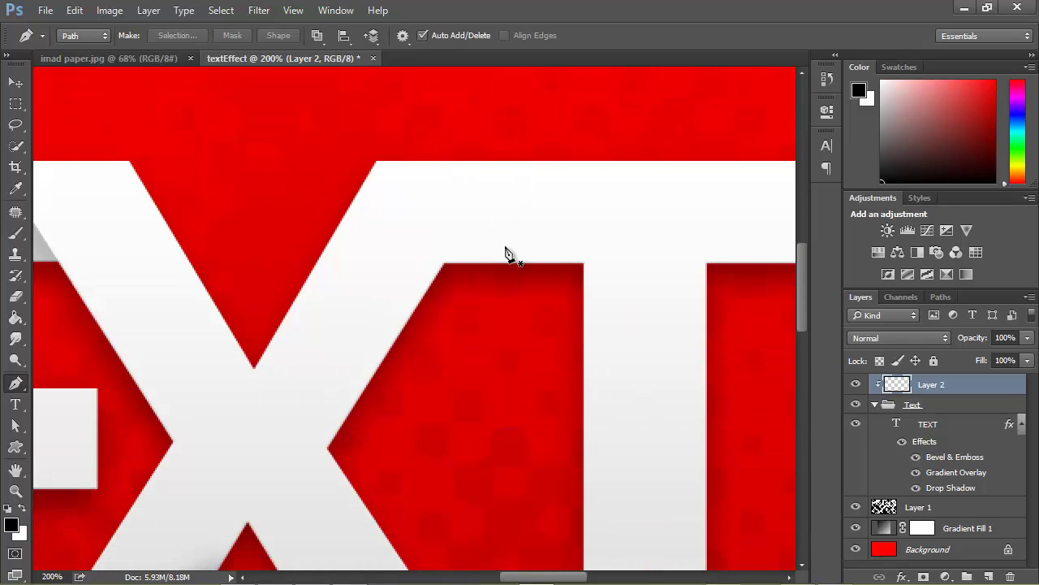
click(505, 252)
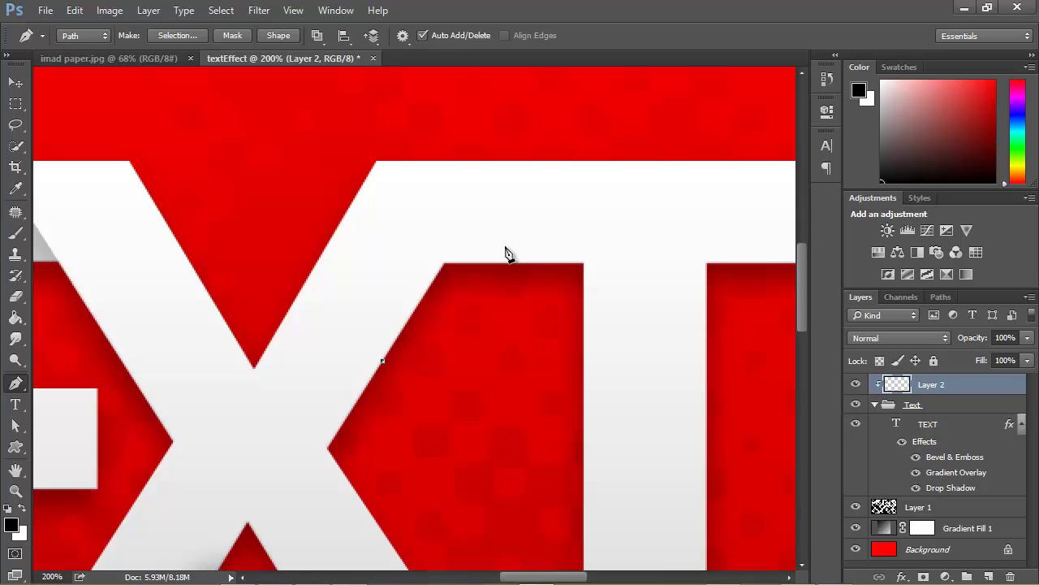
drag(445, 263, 482, 208)
drag(699, 116, 745, 120)
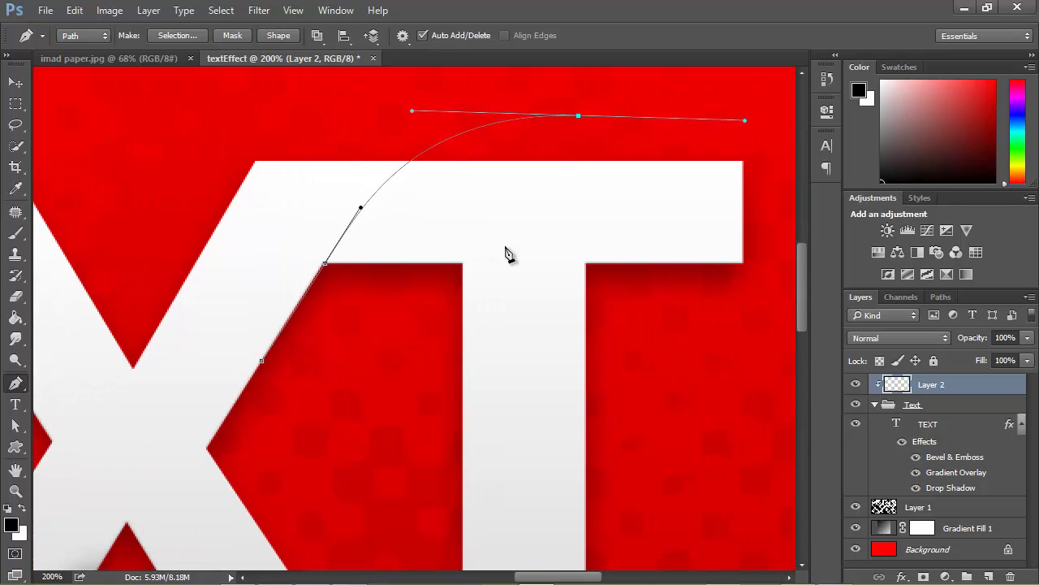
key(ctrl+z)
key(ctrl+shift+z)
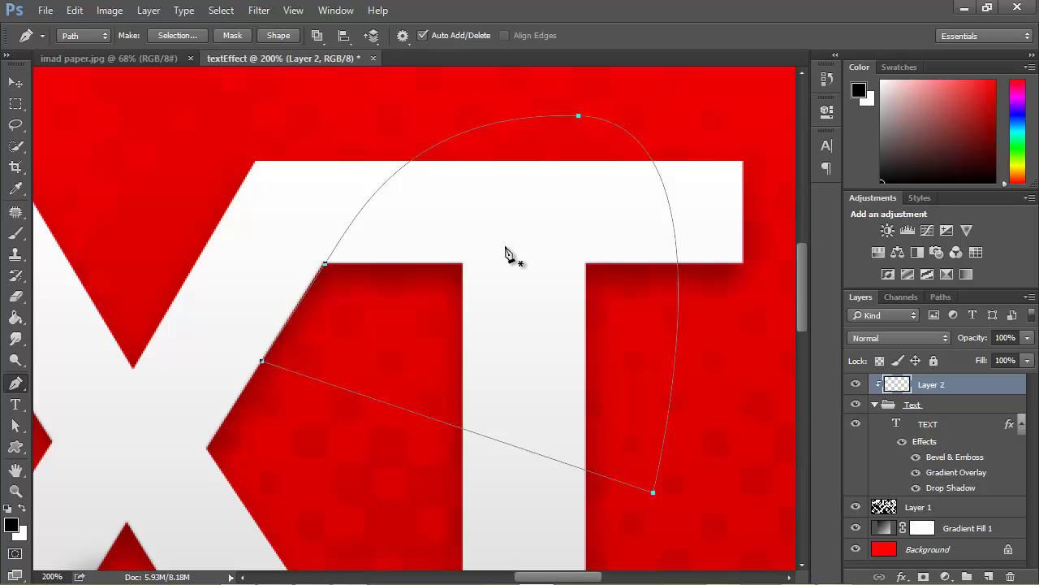
Convert the closed path around the joint of the X and last T into a selection
right_click(505, 247)
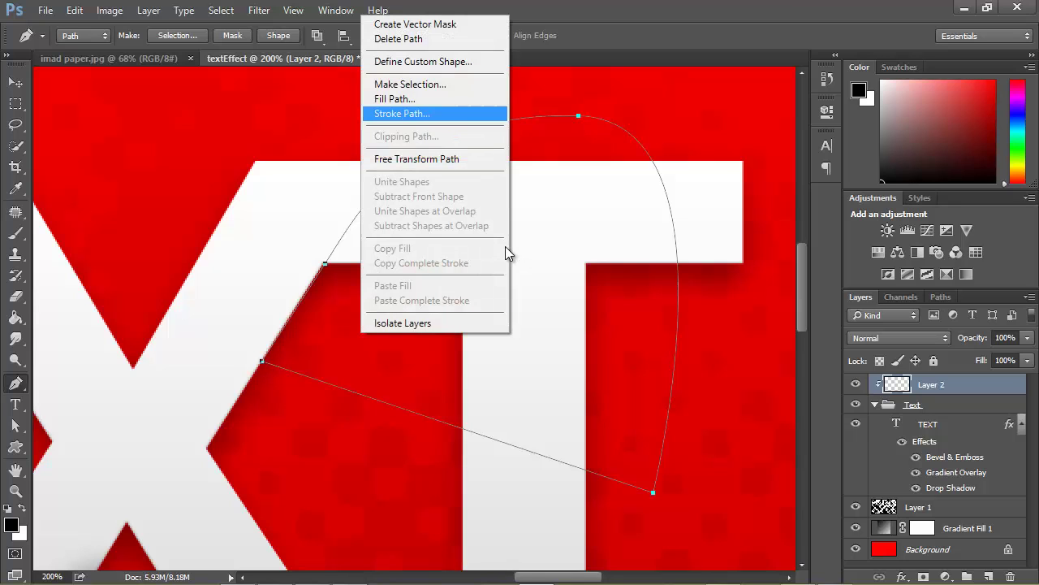
click(435, 84)
key(Return)
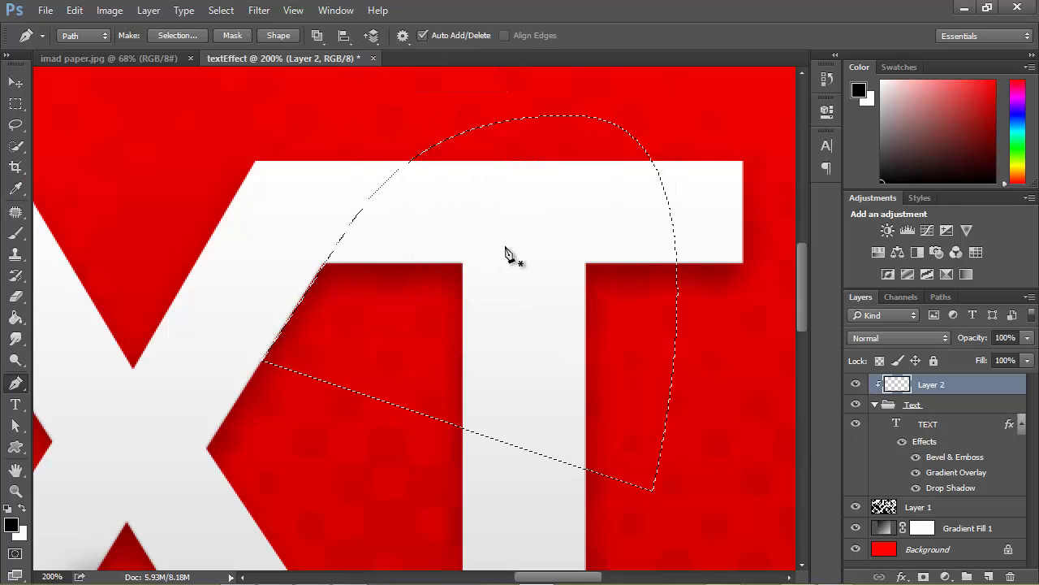
Paint a soft black shadow on the T's crossbar inside the curved selection edge, using a 60 px Brush at 10% opacity
key(b)
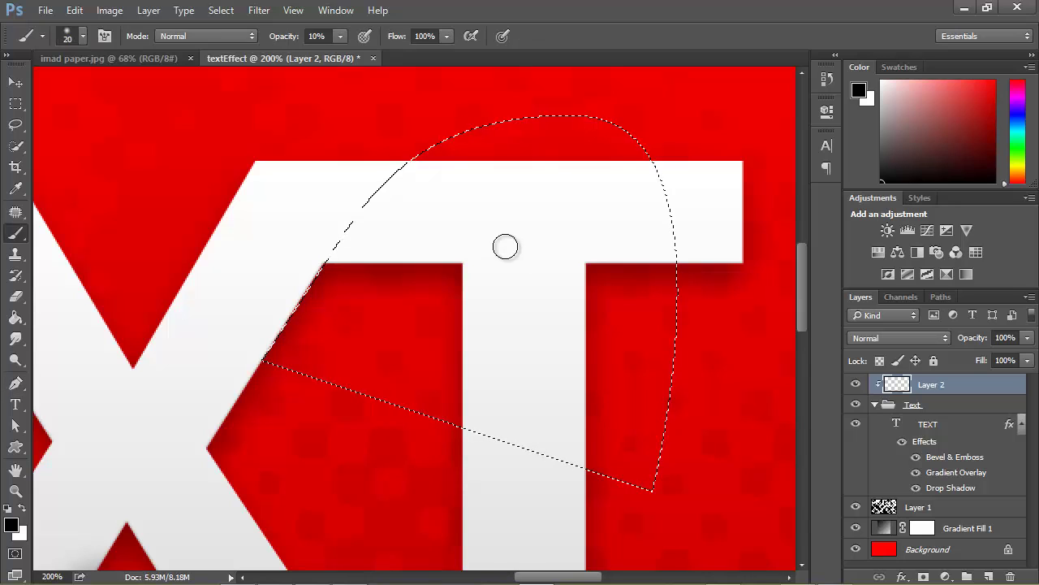
key(bracketright)
key(bracketright)
key(bracketright)
key(bracketright)
key(bracketright)
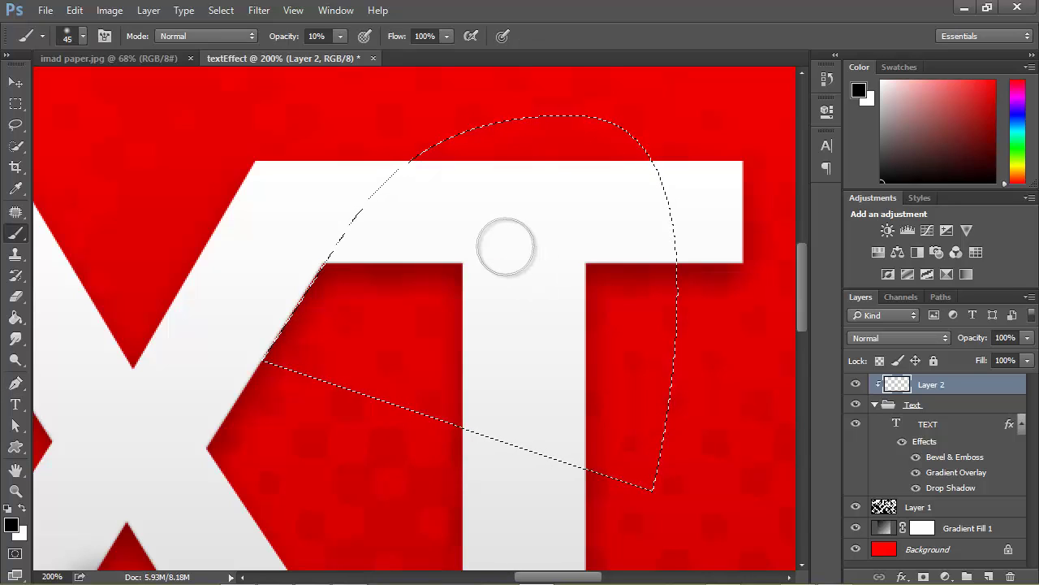
right_click(505, 247)
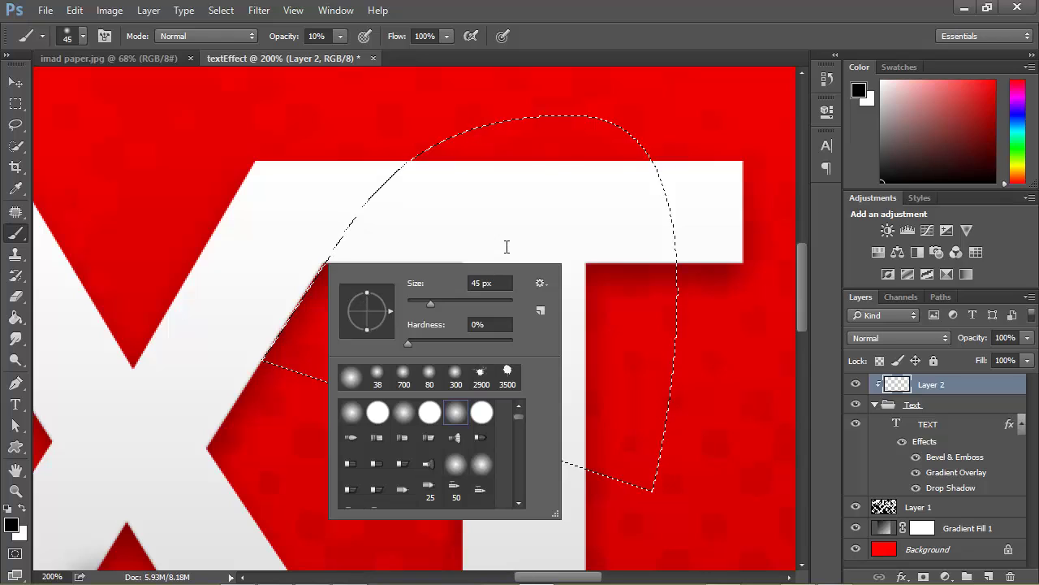
key(Tab)
text(60)
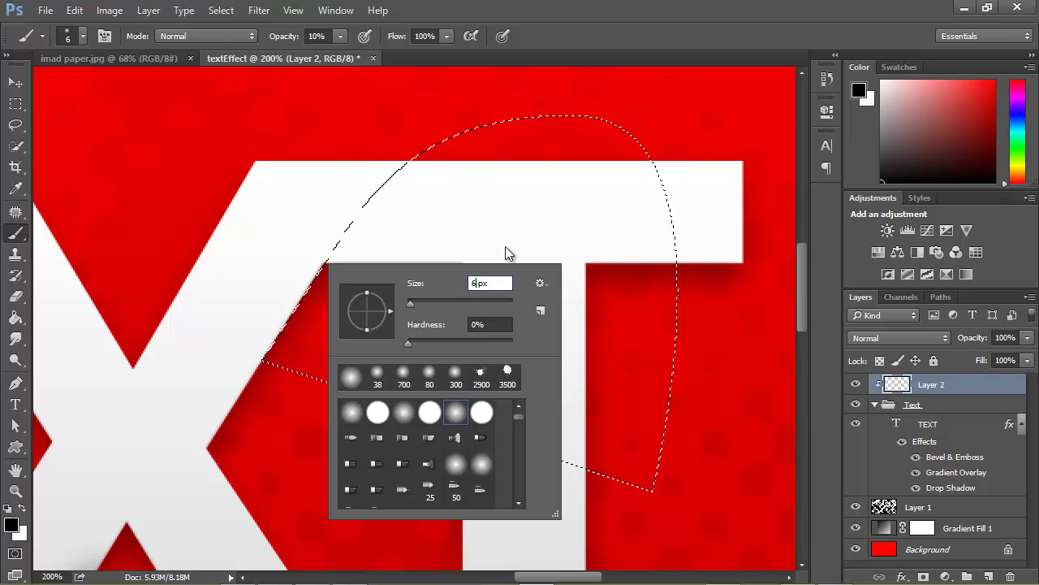
key(Return)
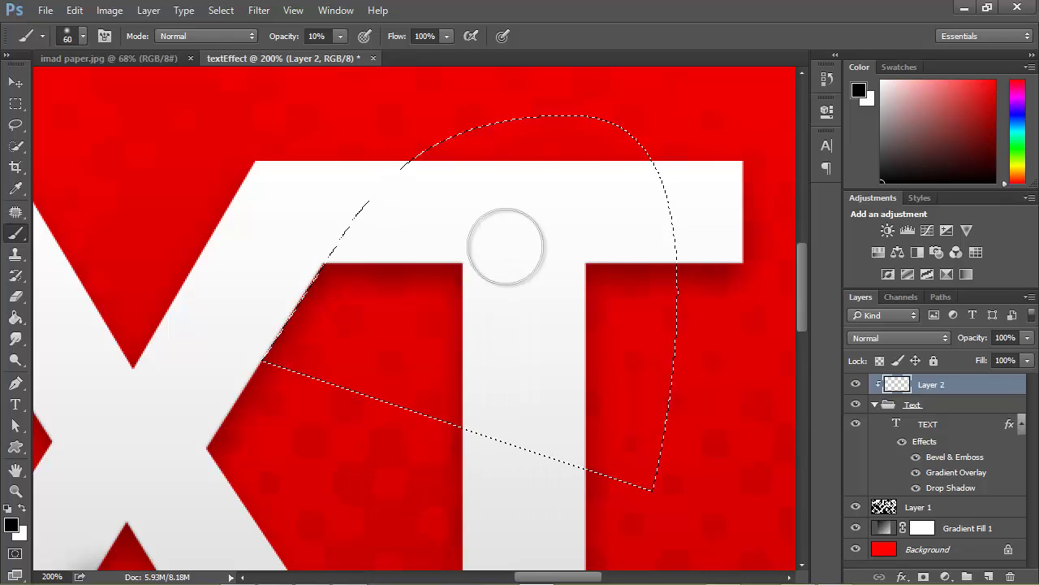
drag(325, 269, 455, 150)
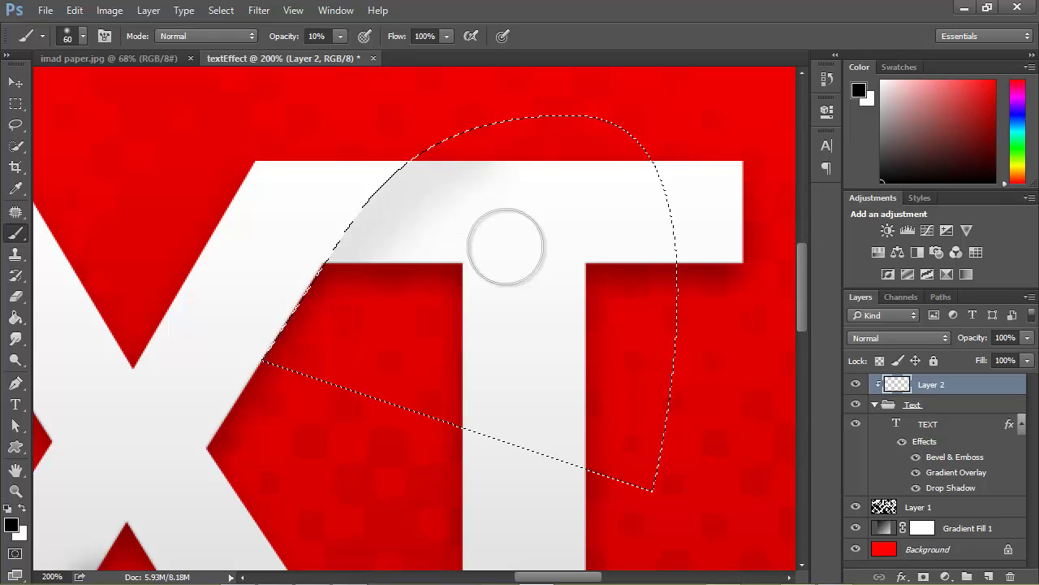
right_click(505, 247)
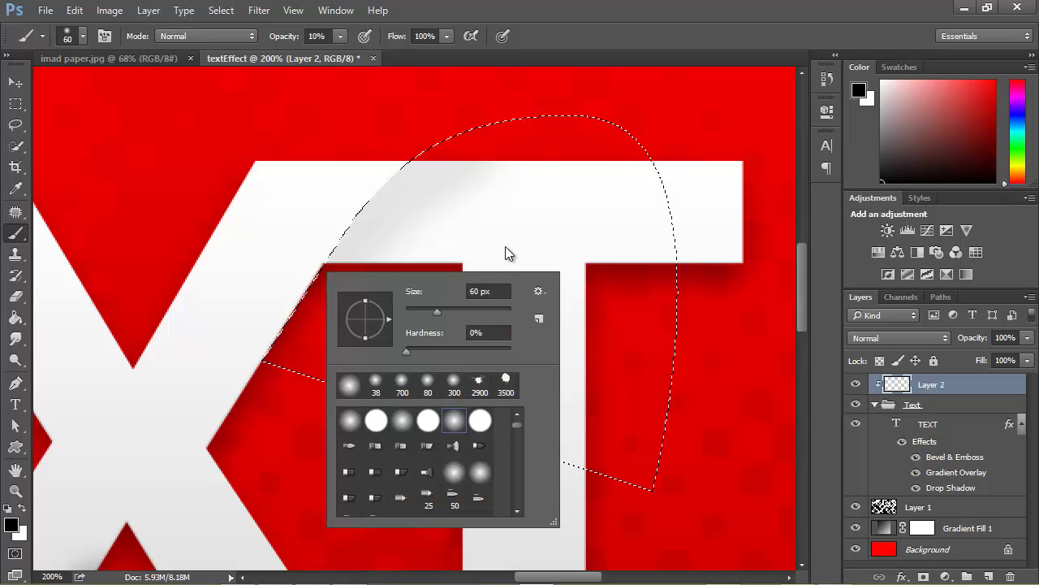
key(Escape)
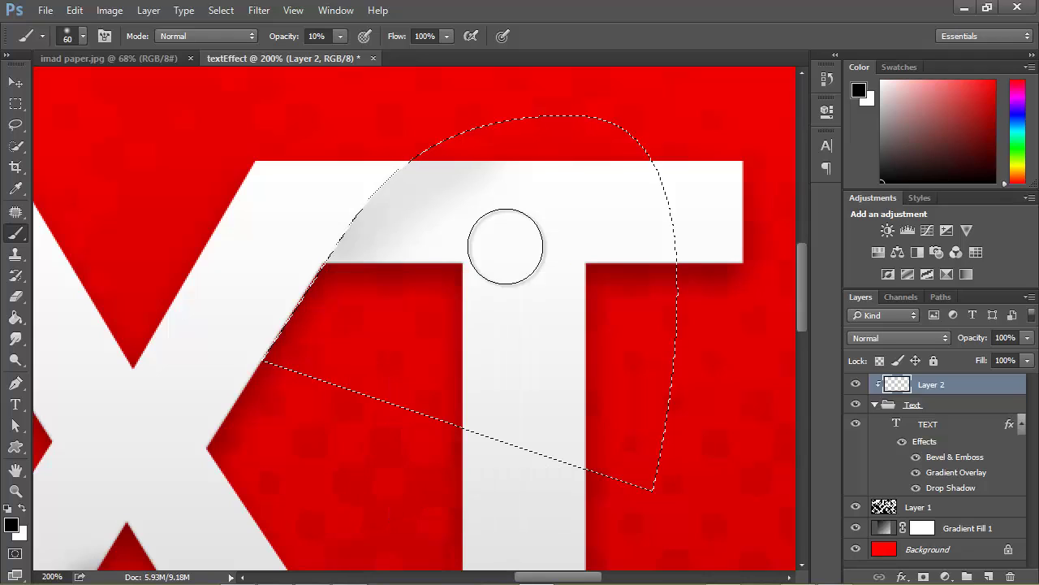
Deepen the shadow right along the curved fold edge with a 27 px Brush at 10% opacity, and deselect
right_click(505, 247)
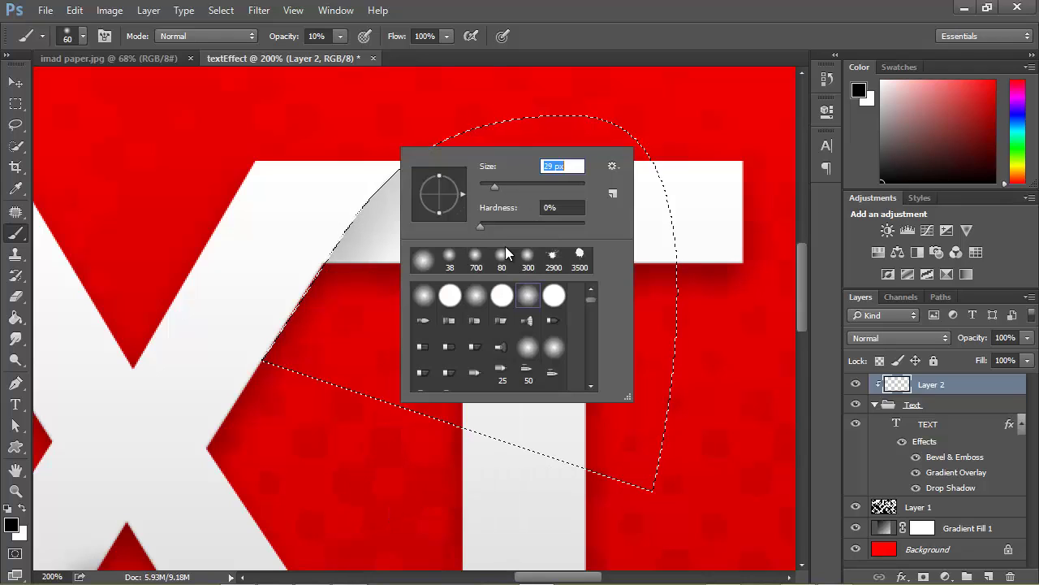
text(27)
key(Return)
drag(406, 166, 340, 251)
key(ctrl+d)
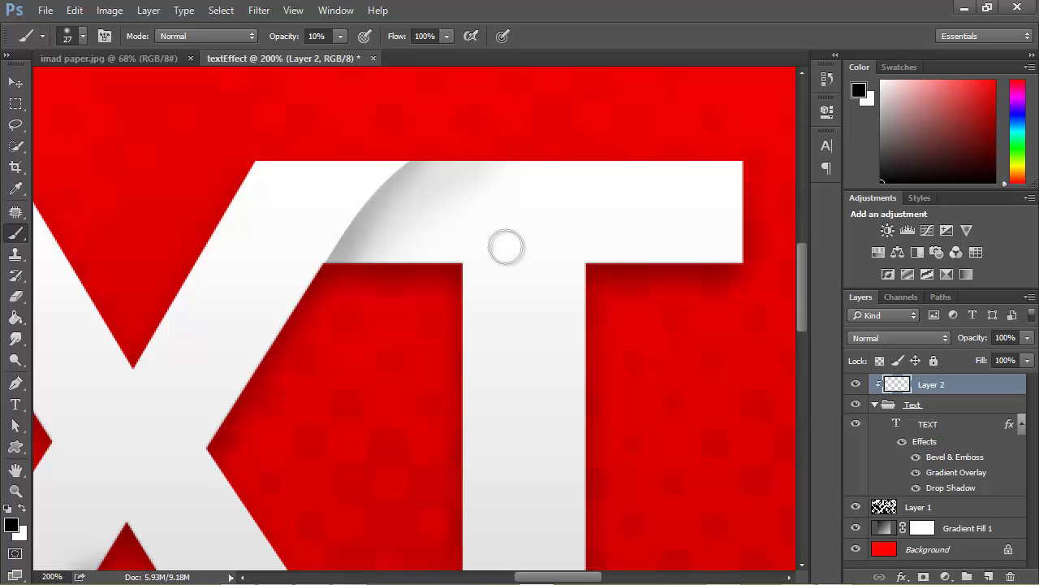
Restore the last selection around the X and T joint, switch the foreground colour to white, and deselect
scroll(506, 248, down, 6)
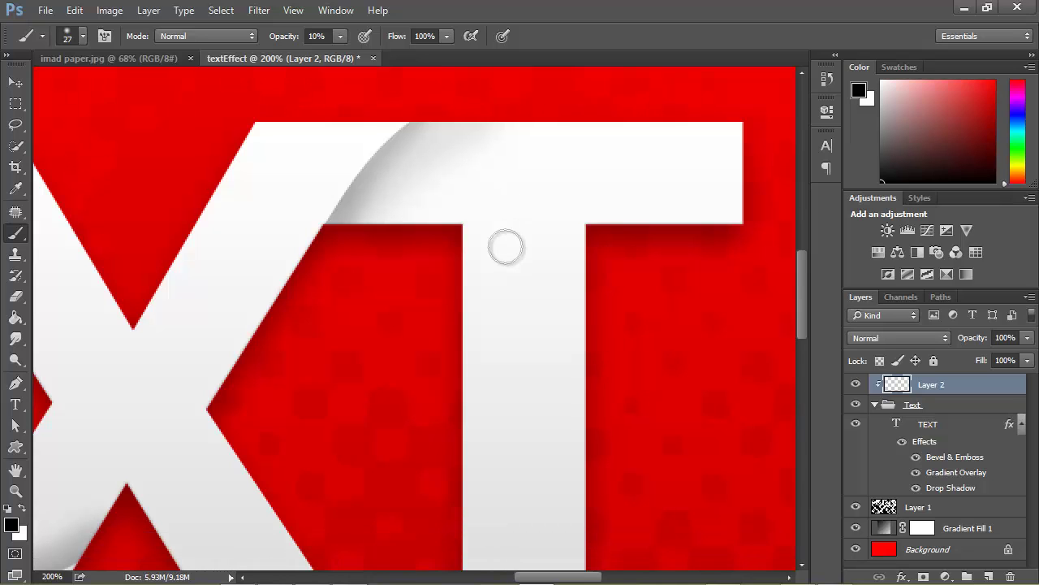
scroll(506, 247, down, 2)
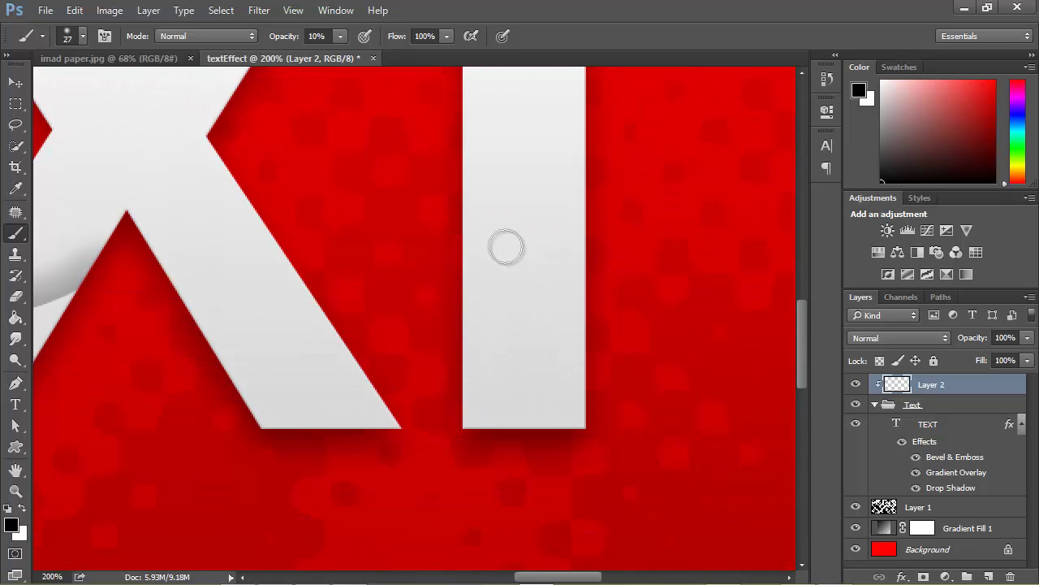
scroll(506, 248, up, 6)
key(ctrl+shift+d)
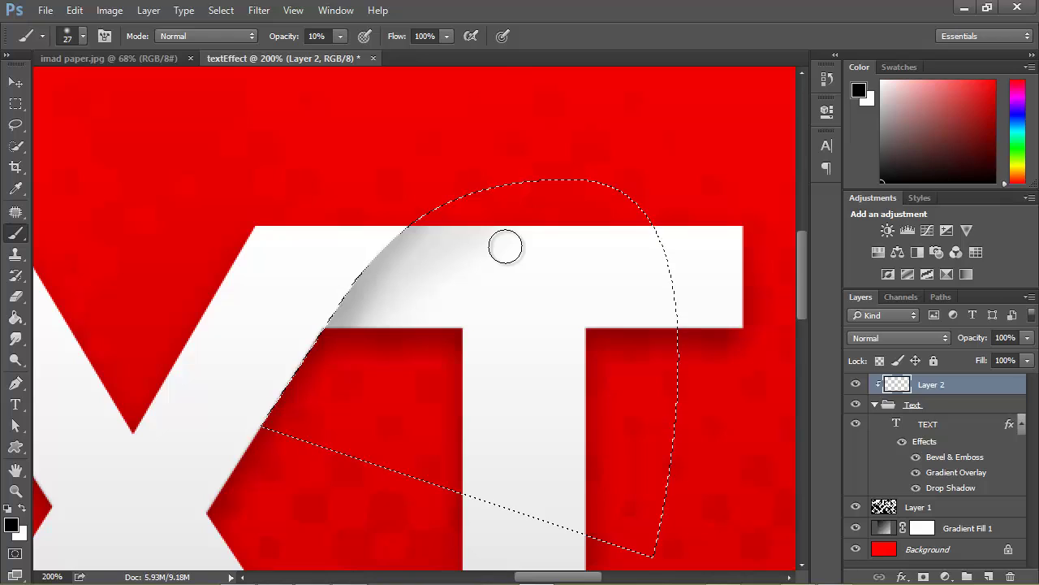
key(x)
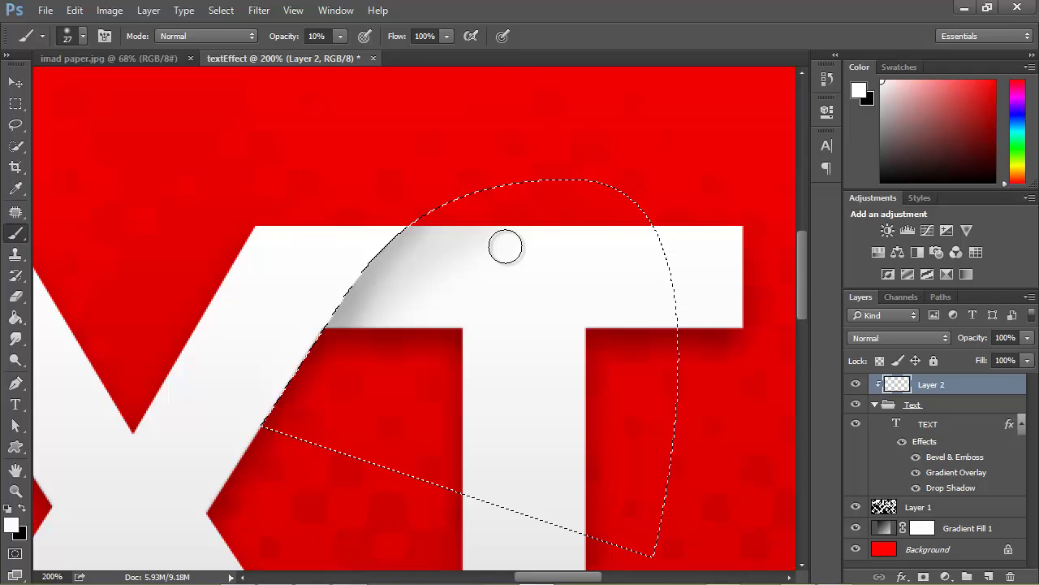
key(ctrl+d)
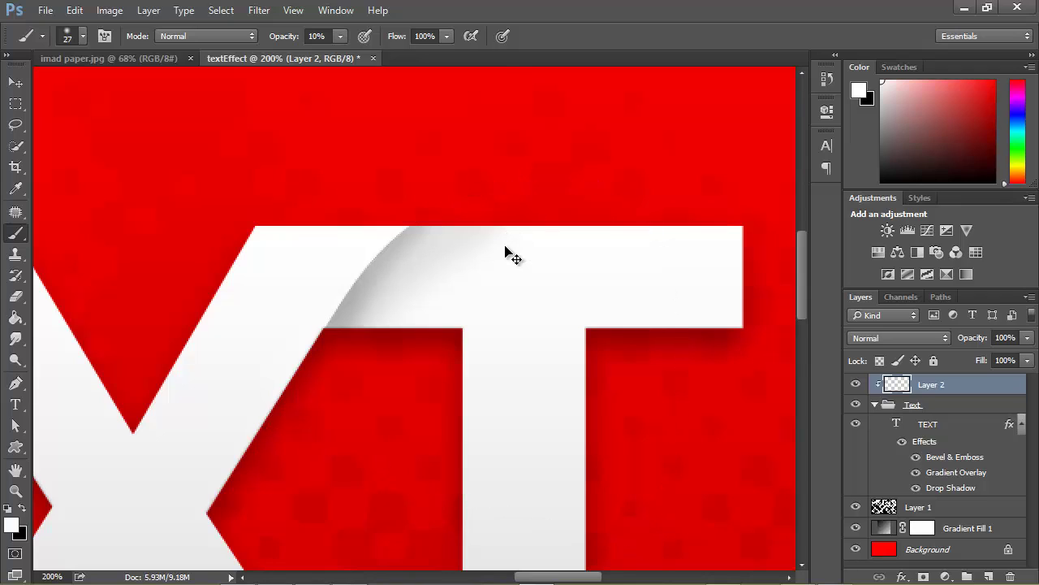
Compare the whole TEXT artwork with imad paper.jpg and examine the paper texture on the reference lettering up close
key(ctrl+0)
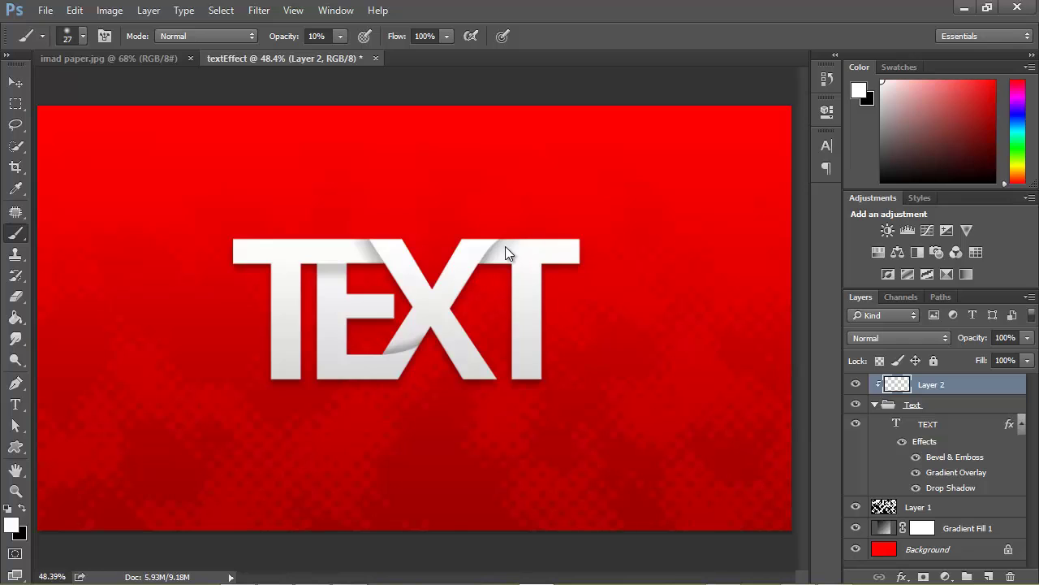
key(ctrl+Tab)
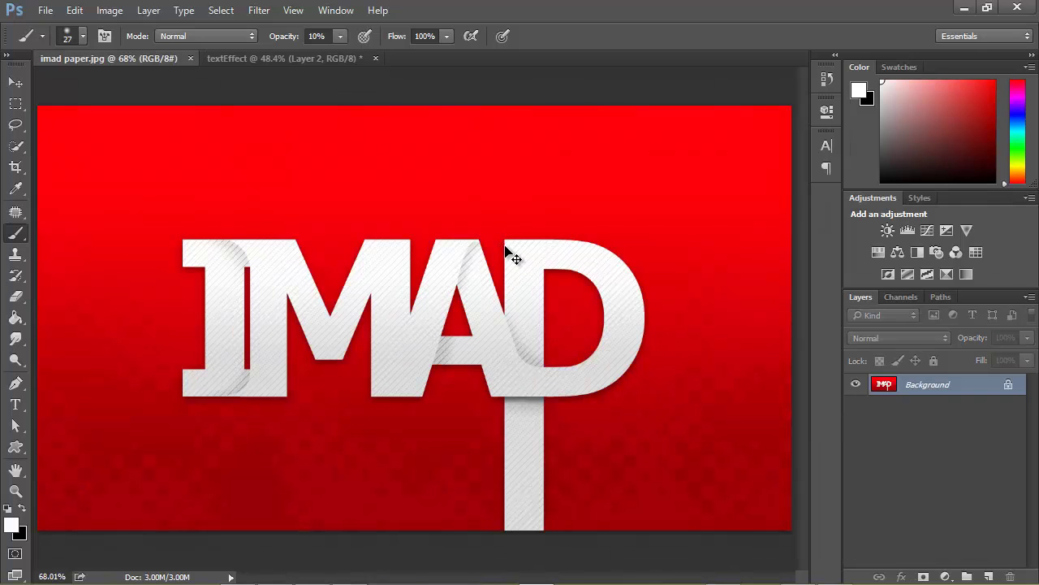
key(ctrl+plus)
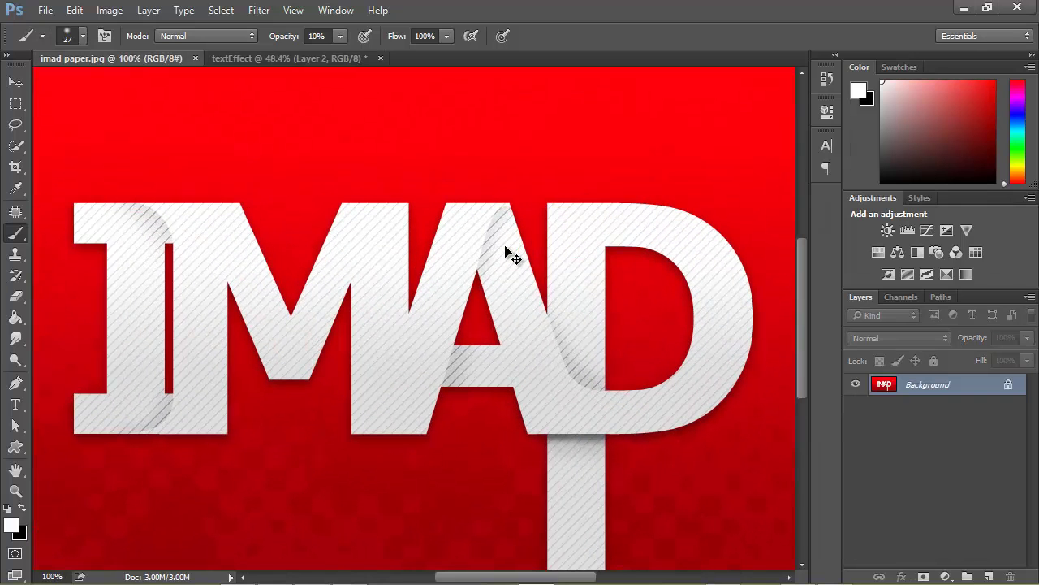
key(ctrl+plus)
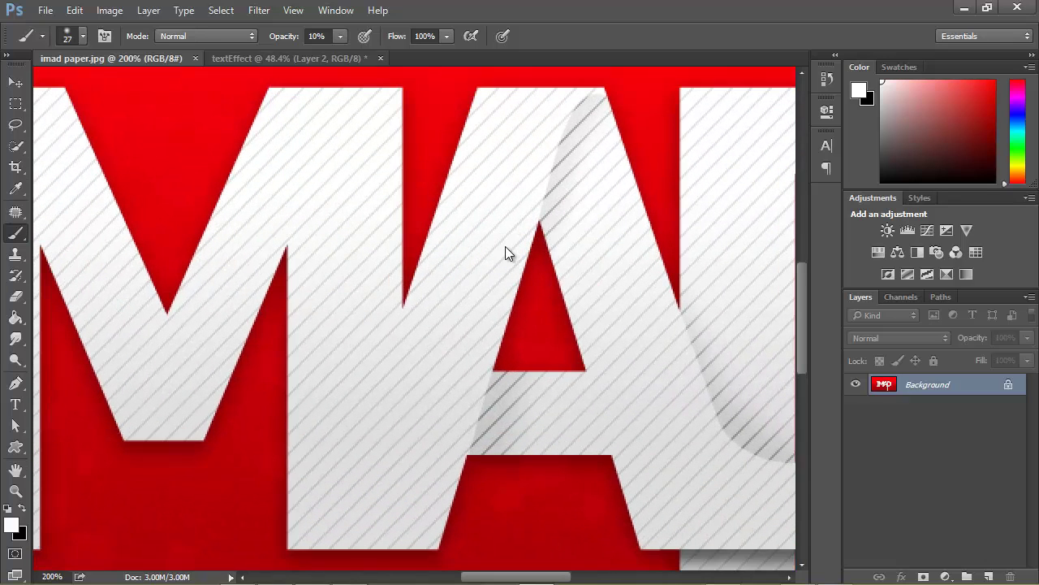
key(ctrl+Tab)
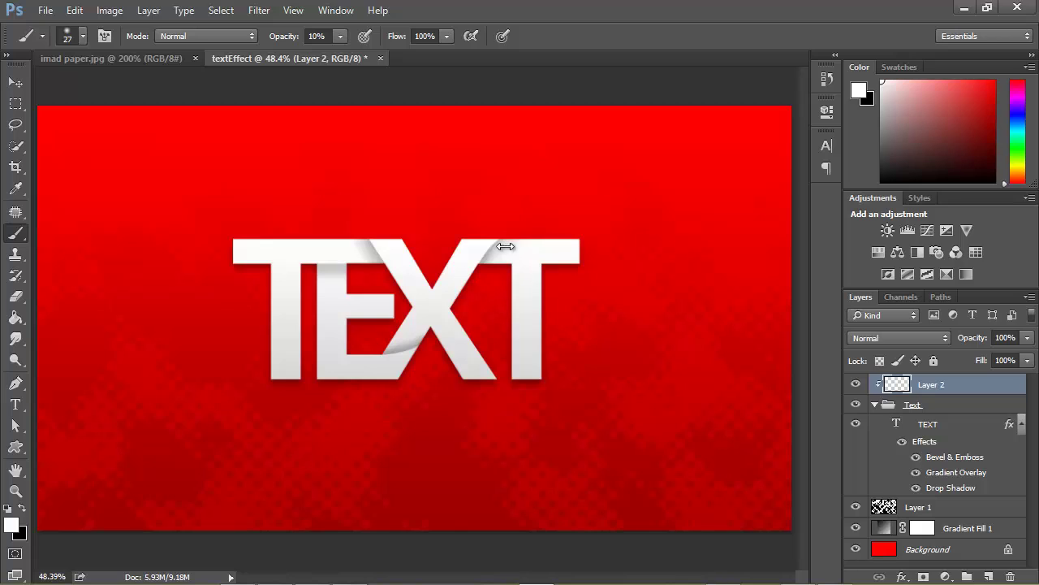
Apply the diagonal-line pattern style to the Text group, and compare the lettering with and without it
key(alt+[)
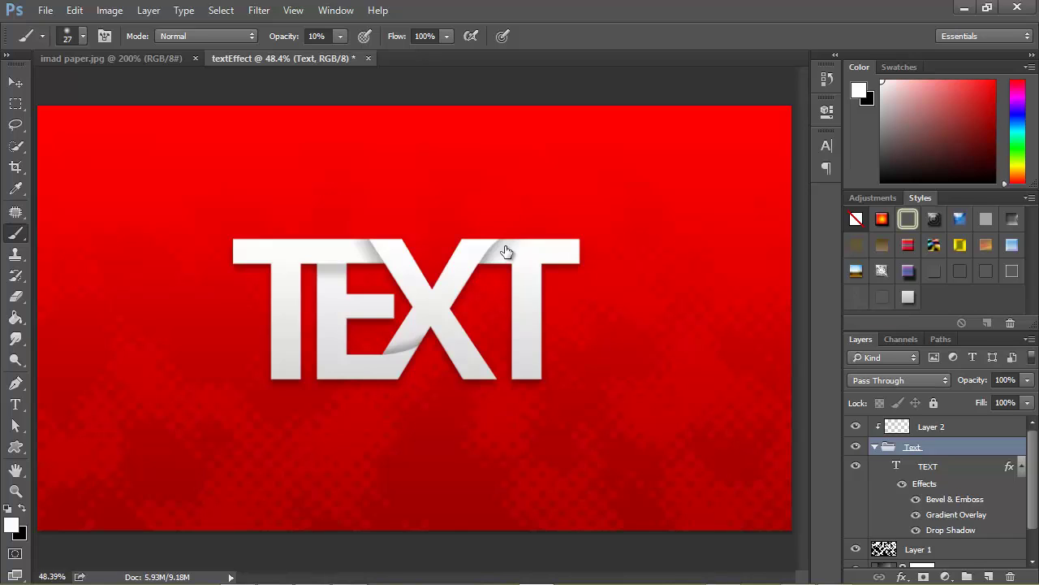
drag(506, 252, 501, 248)
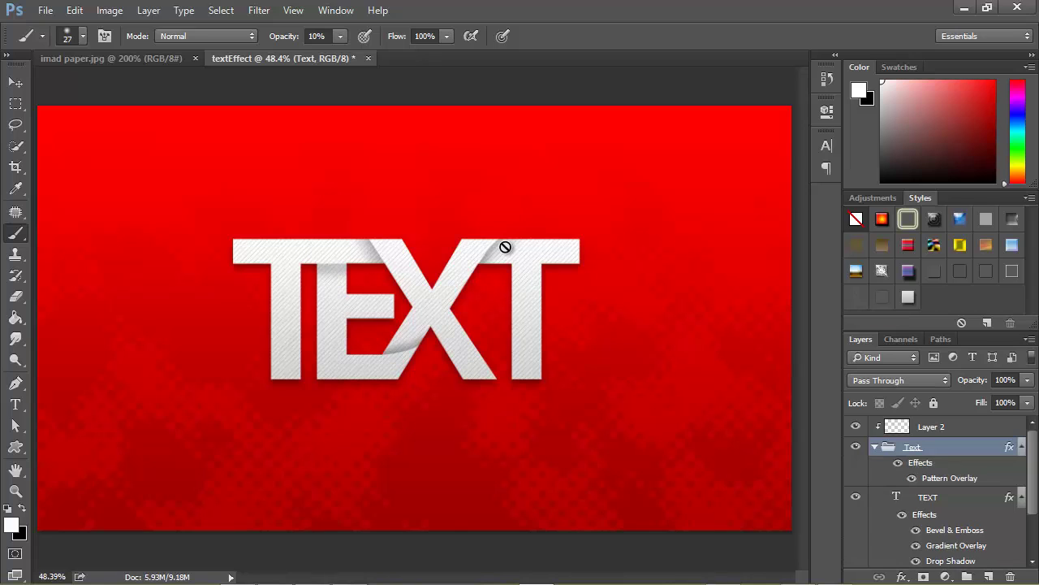
key(ctrl+z)
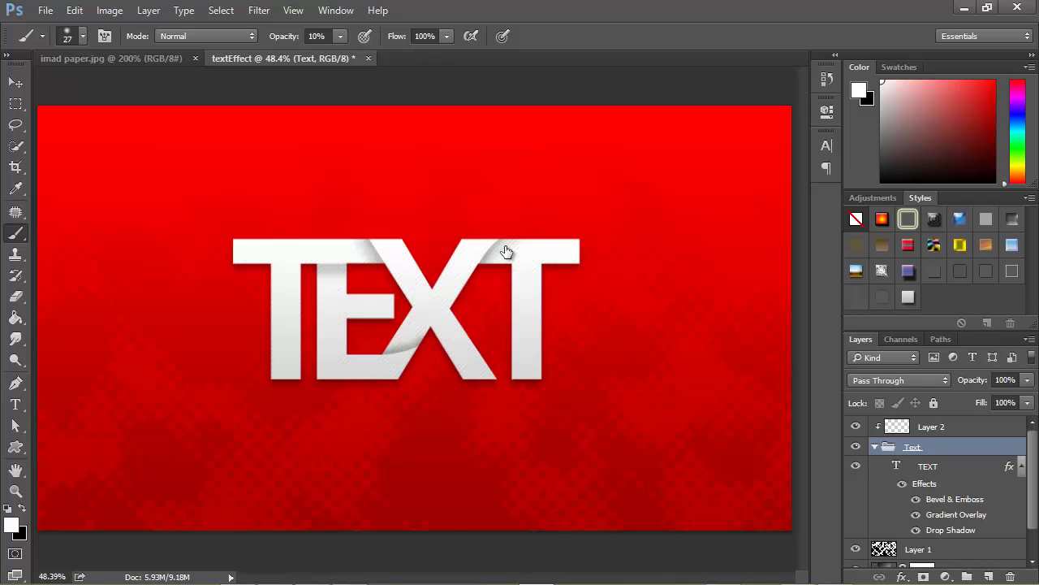
key(ctrl+z)
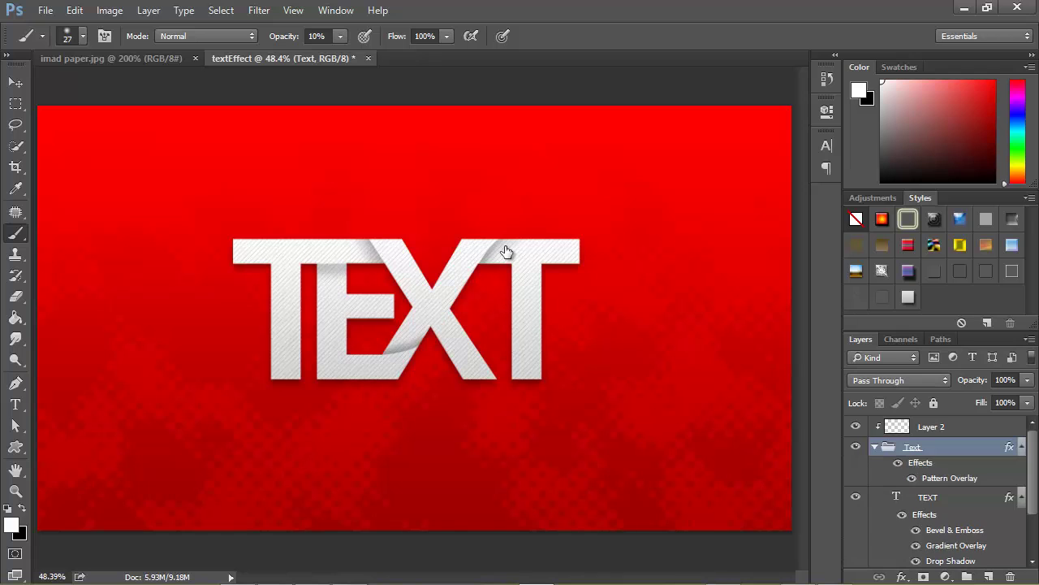
Change the Text group's Pattern Overlay blend mode to Overlay and apply the layer style
key(ctrl+plus)
key(ctrl+plus)
key(ctrl+plus)
key(ctrl+plus)
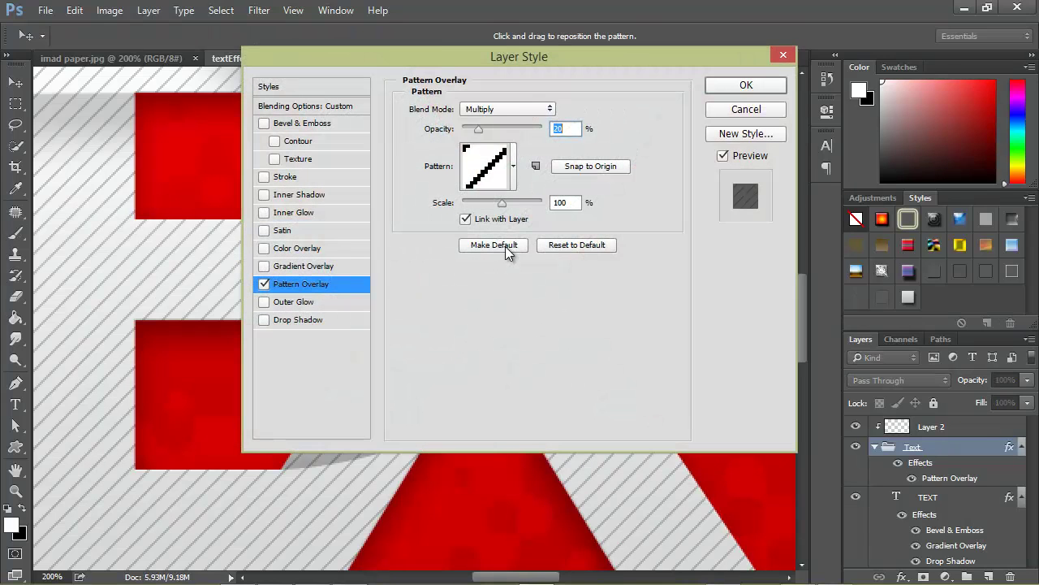
drag(519, 56, 763, 55)
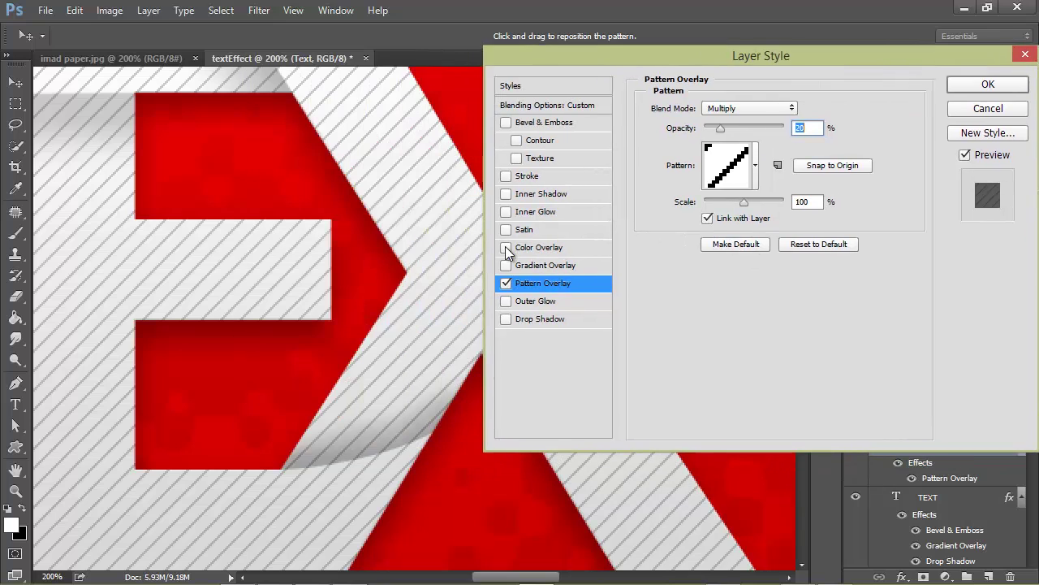
click(751, 108)
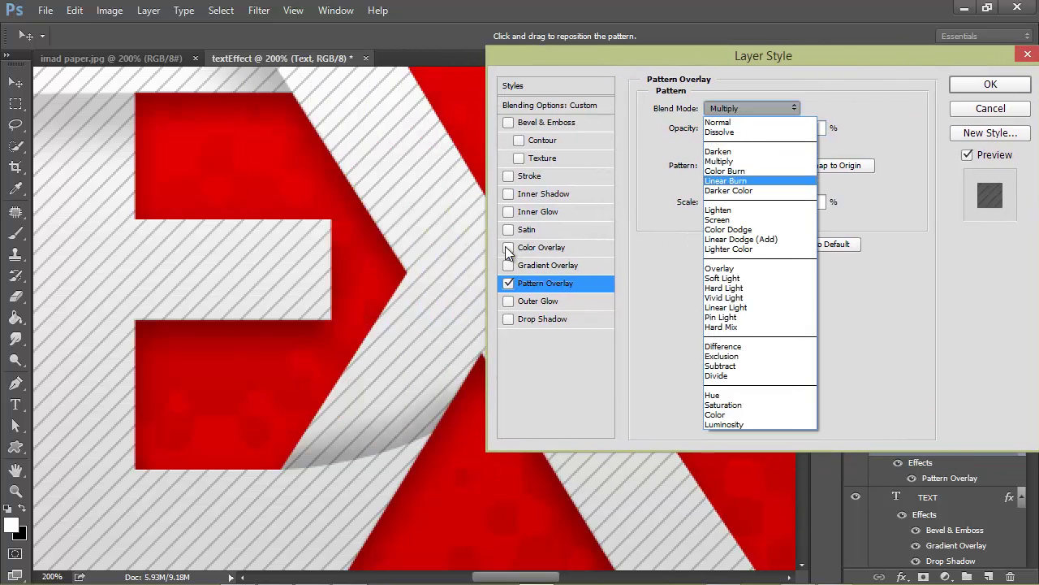
key(Return)
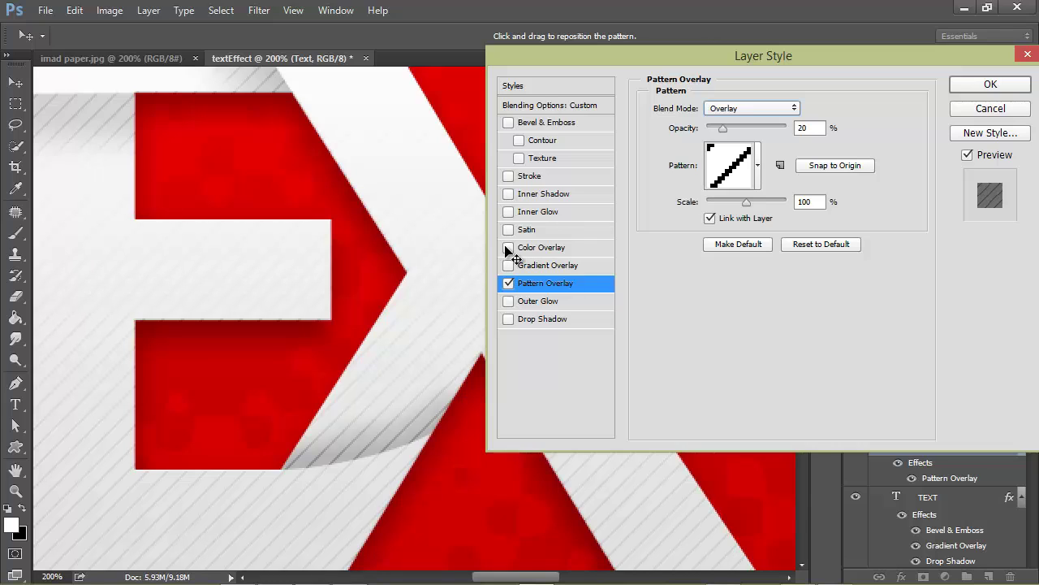
key(super+c)
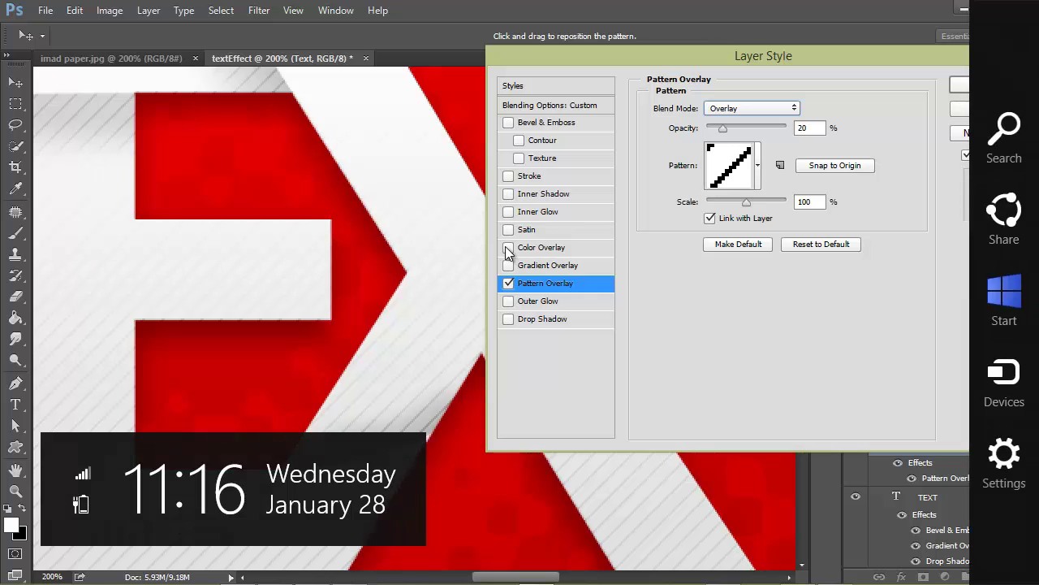
key(Escape)
key(Return)
key(Return)
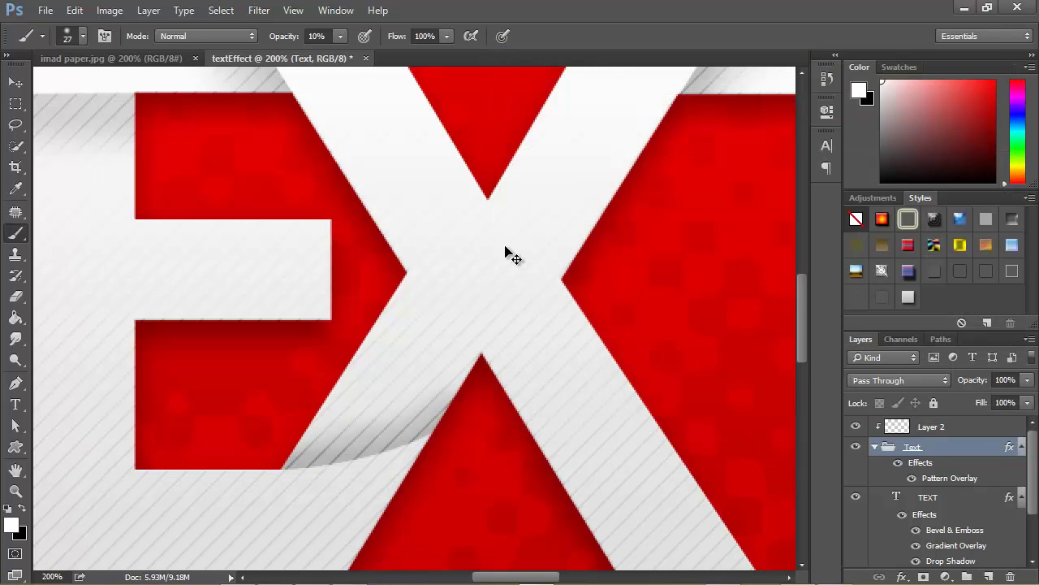
View the whole TEXT artwork in full-screen mode and enlarge it to examine the softened pattern on the lettering
key(ctrl+0)
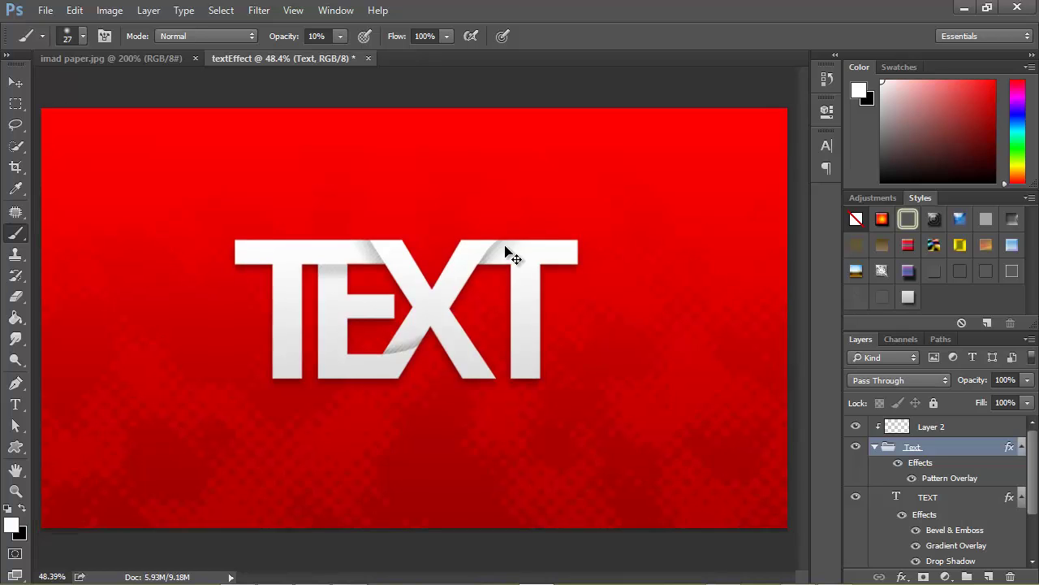
key(ctrl+minus)
key(ctrl+plus)
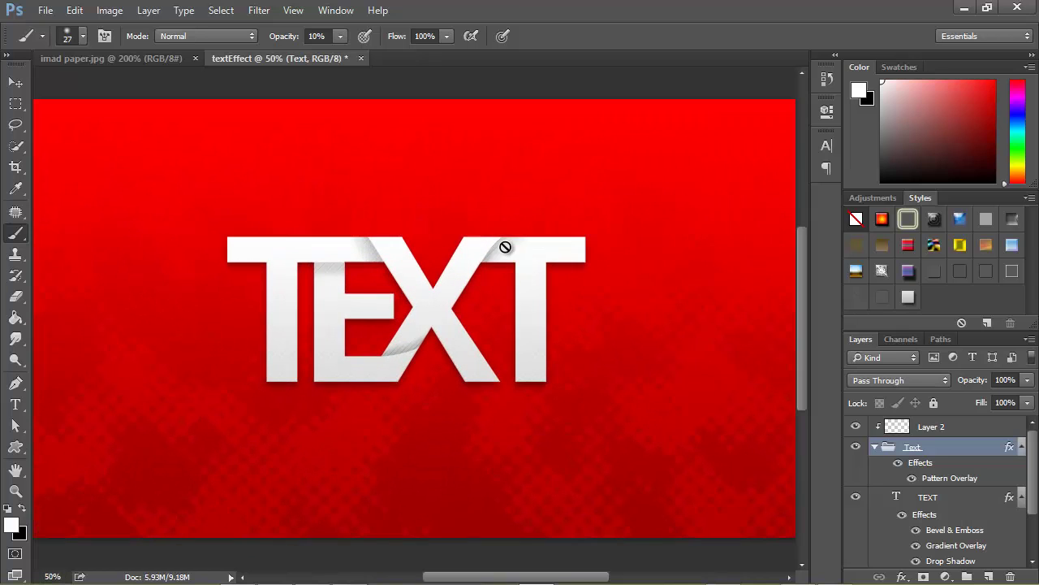
key(f)
key(f)
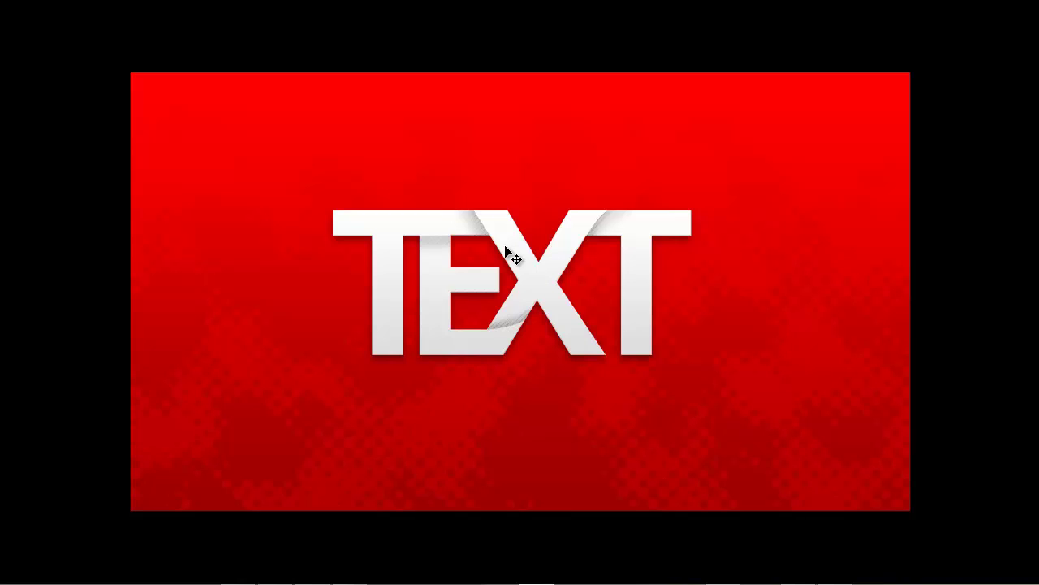
key(ctrl+plus)
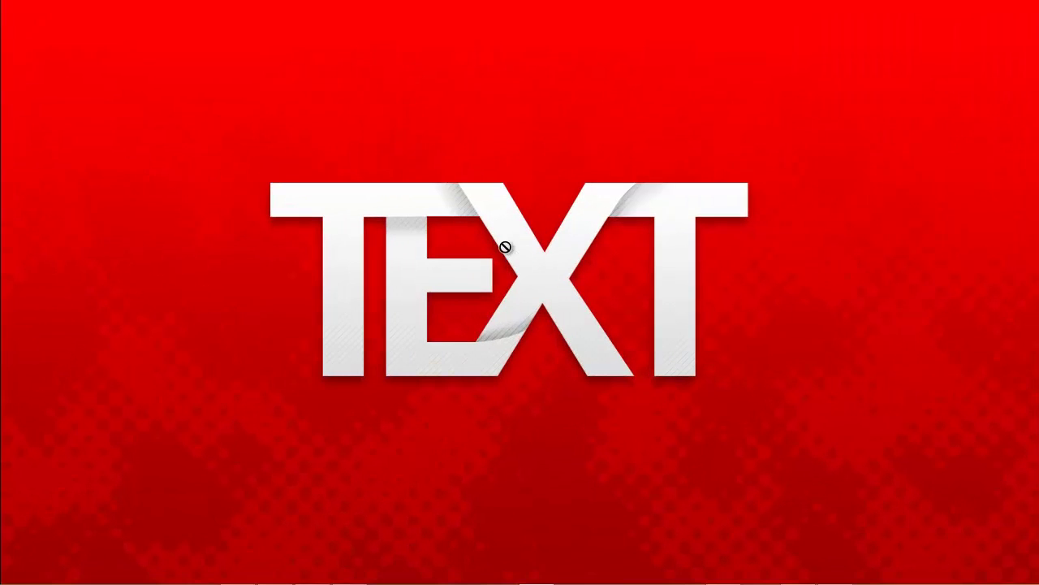